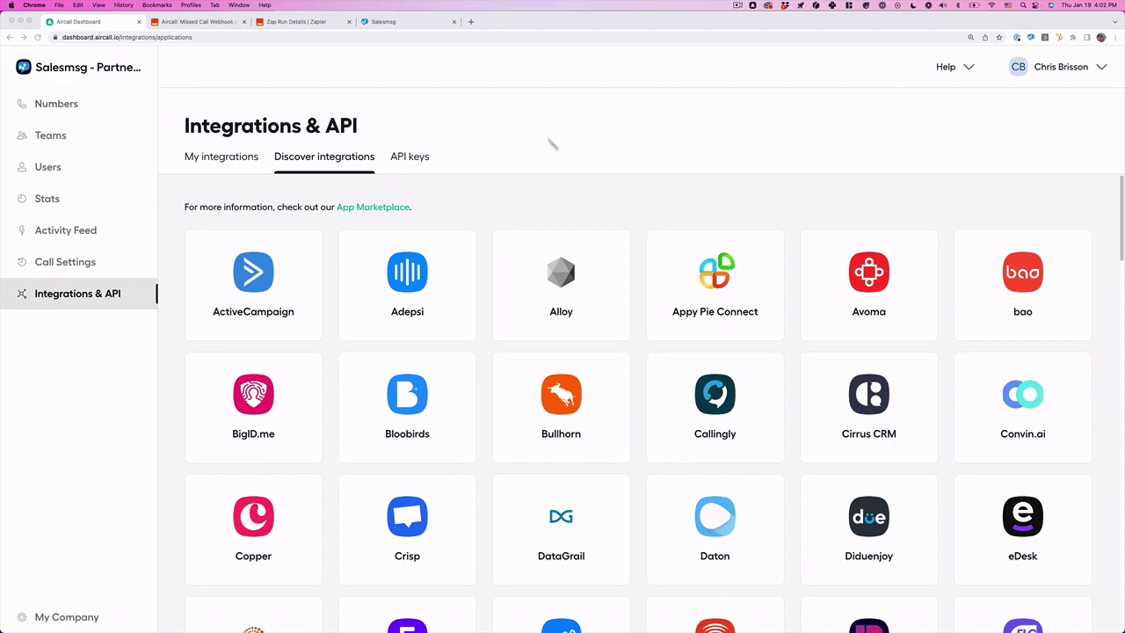
pyautogui.click(410, 21)
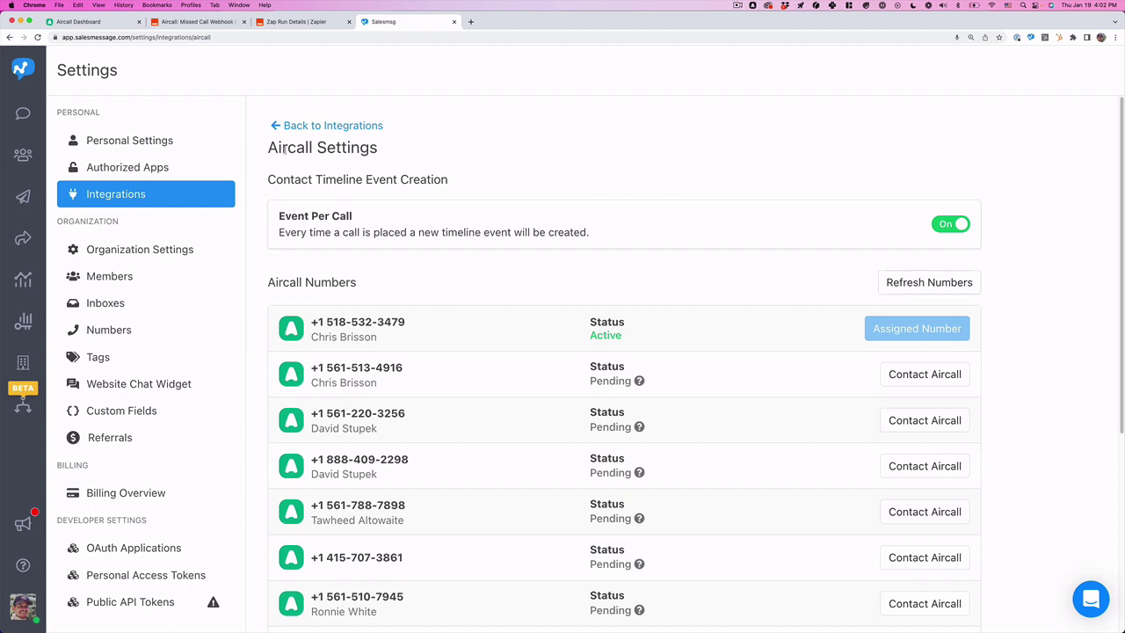
pyautogui.click(175, 200)
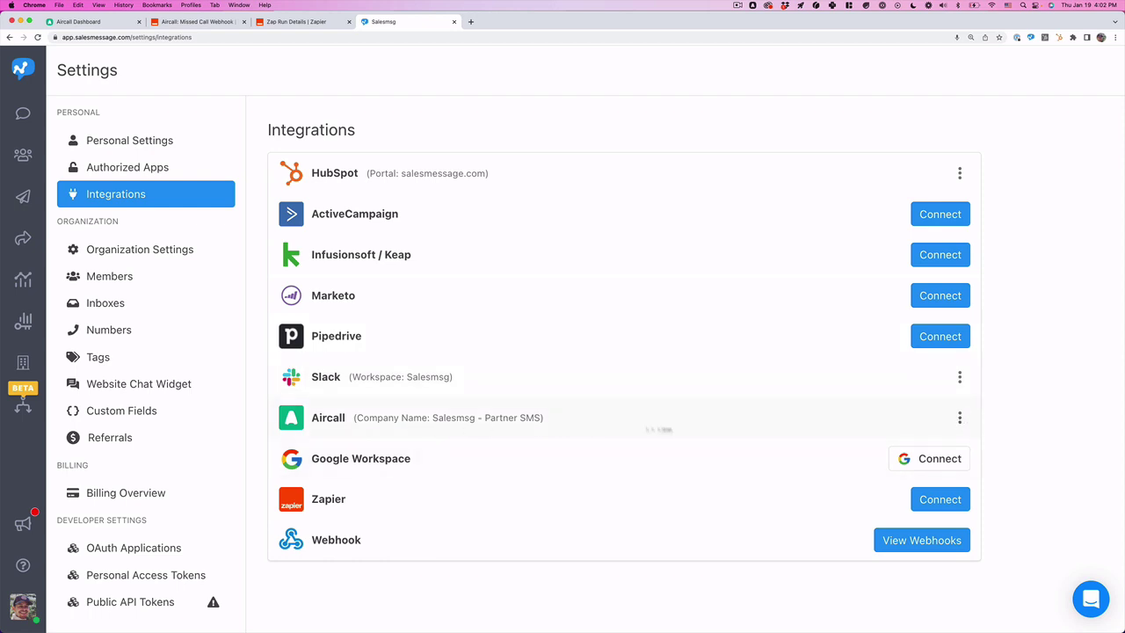
pyautogui.click(959, 418)
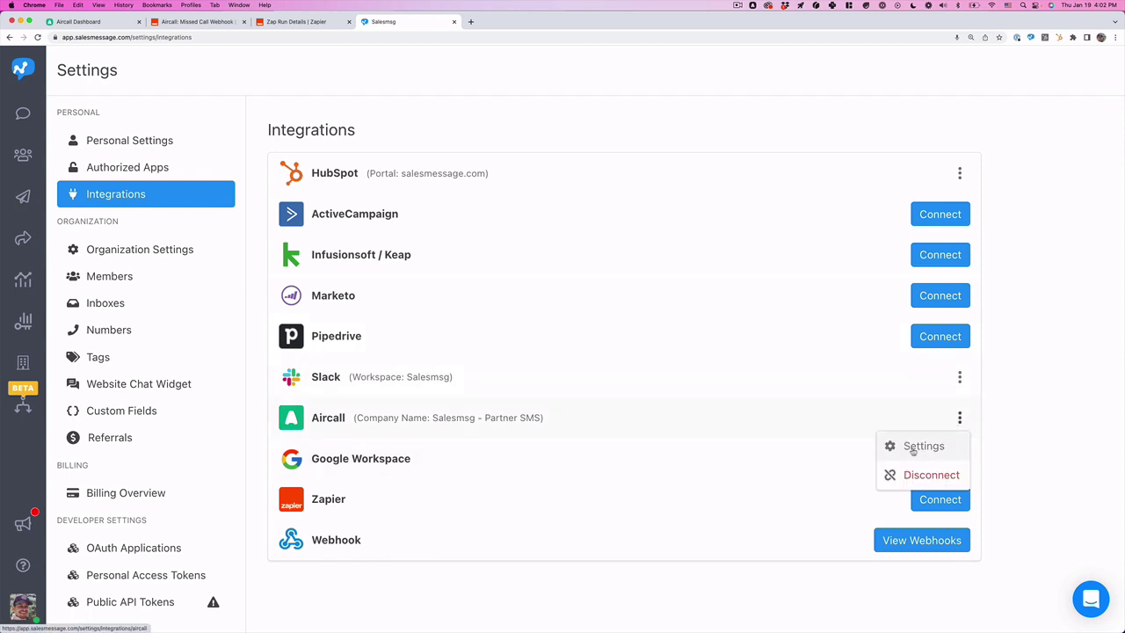
pyautogui.click(907, 445)
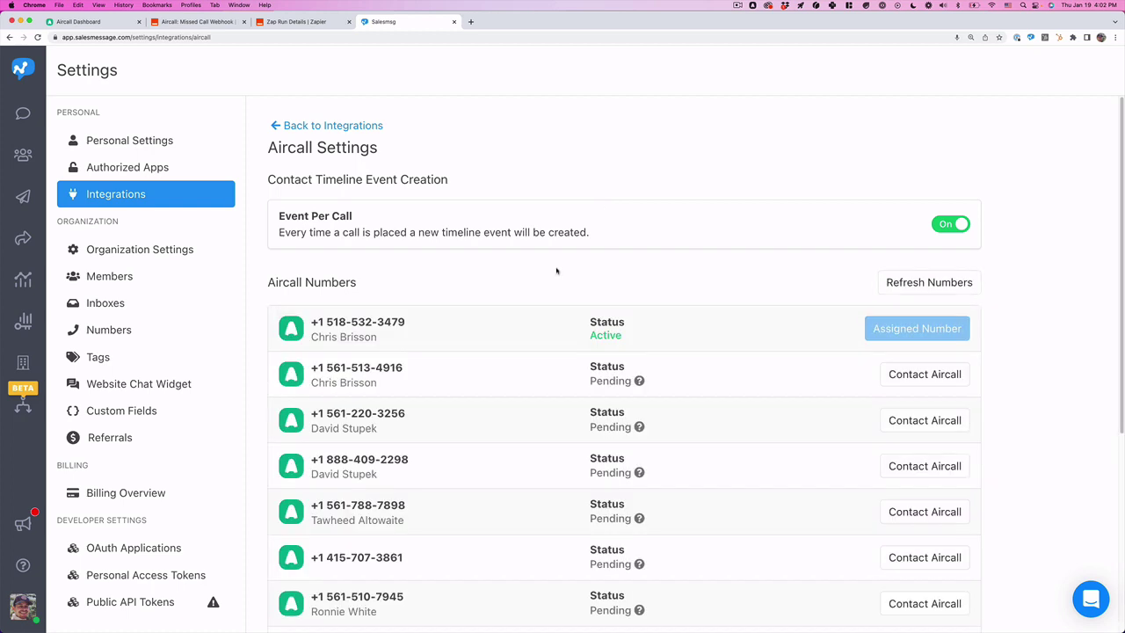
pyautogui.click(920, 285)
pyautogui.moveTo(327, 322); pyautogui.dragTo(427, 322)
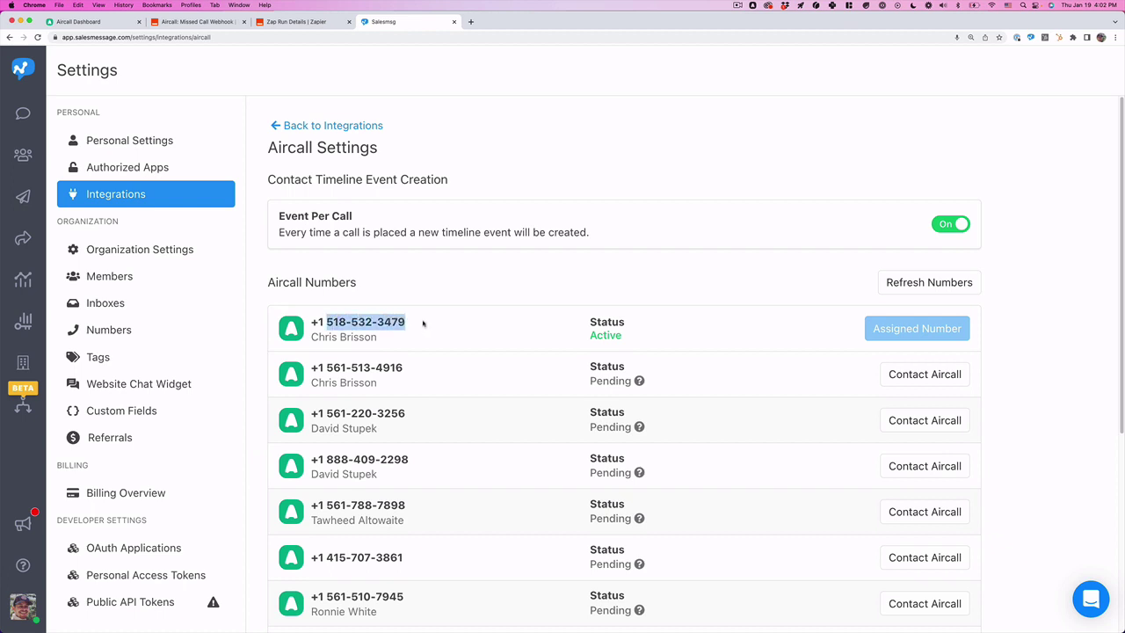
pyautogui.click(571, 286)
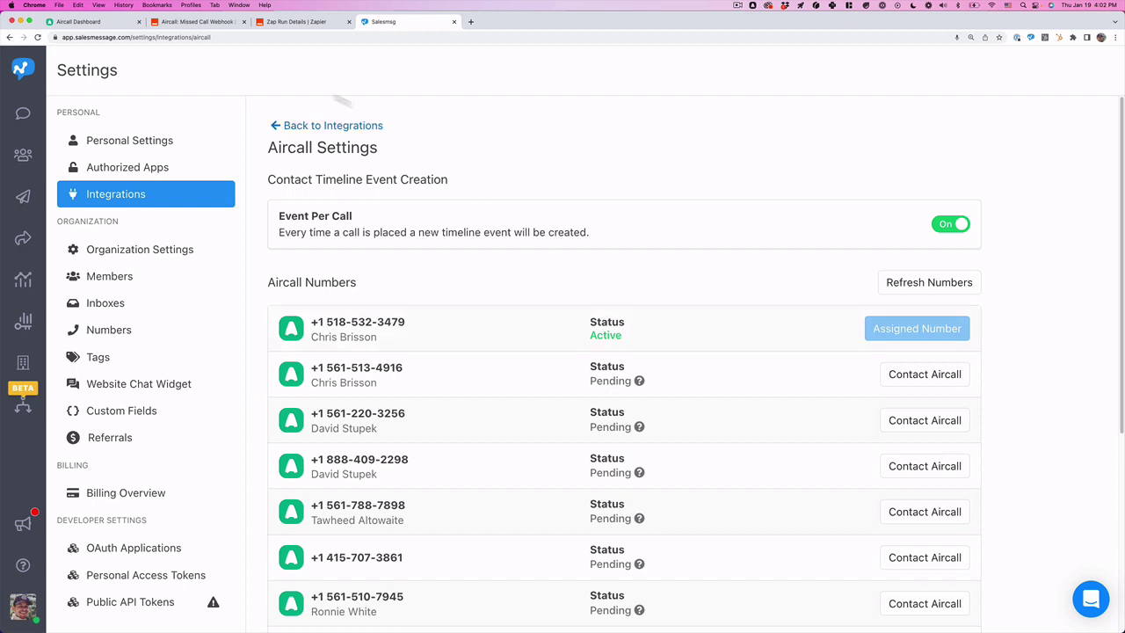
# Reconfirm the Catch Hook trigger through to Test trigger and copy its webhook URL
pyautogui.click(186, 23)
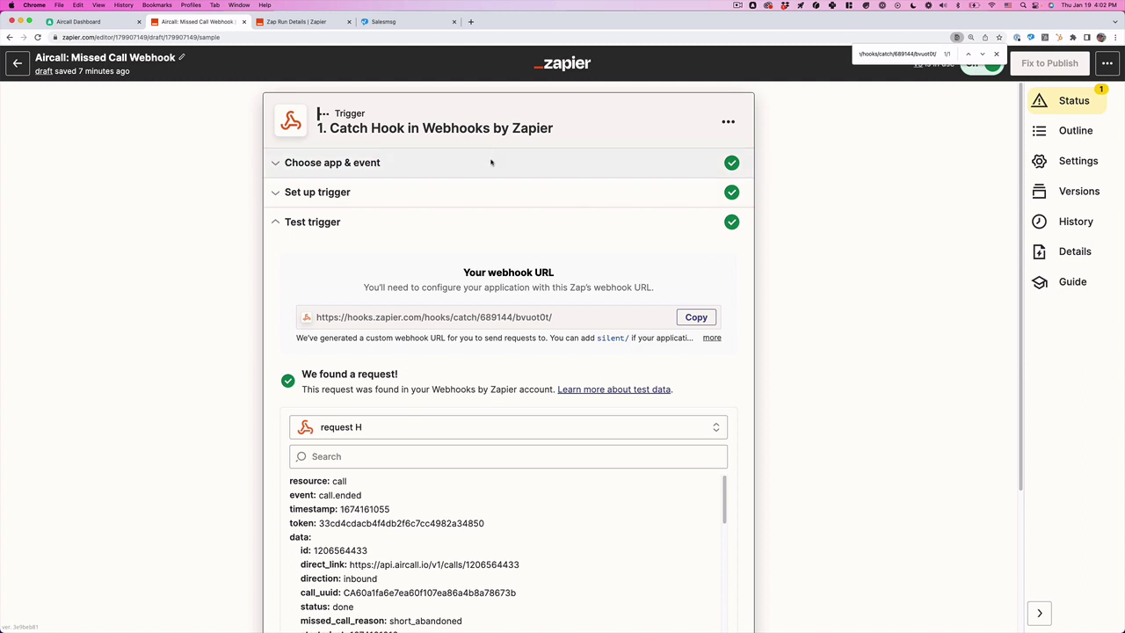
pyautogui.click(540, 164)
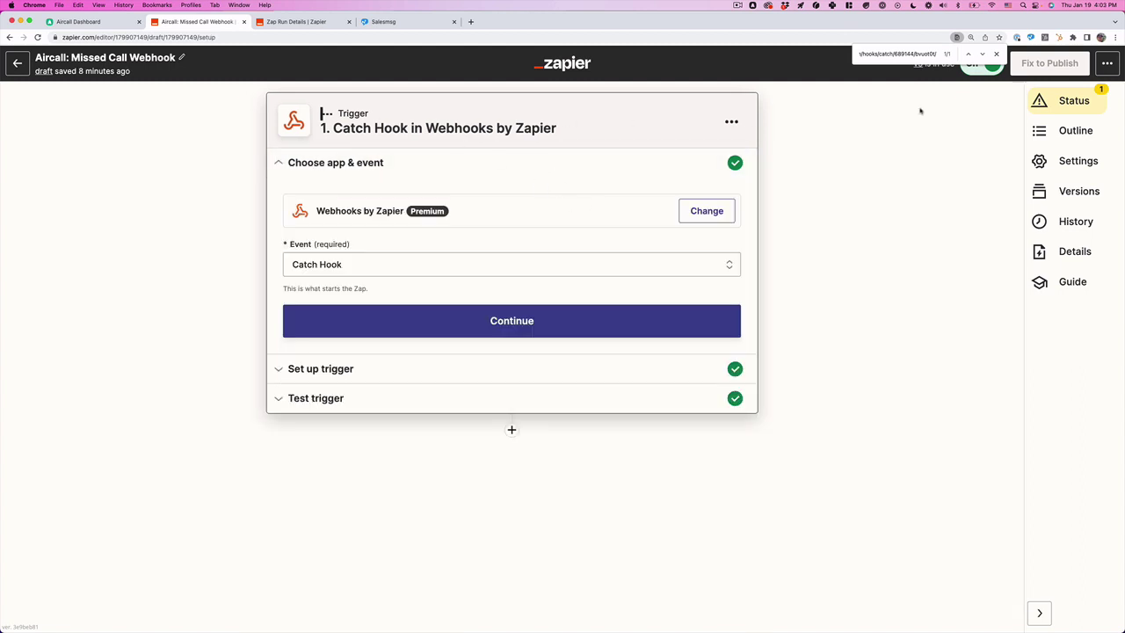
pyautogui.click(996, 54)
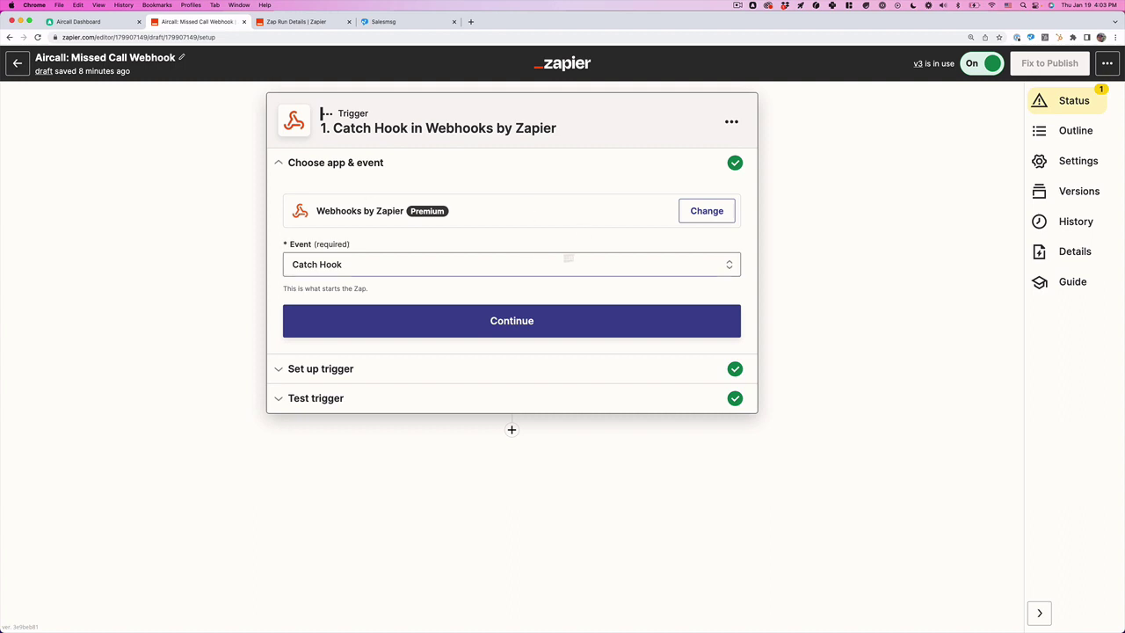
pyautogui.click(565, 319)
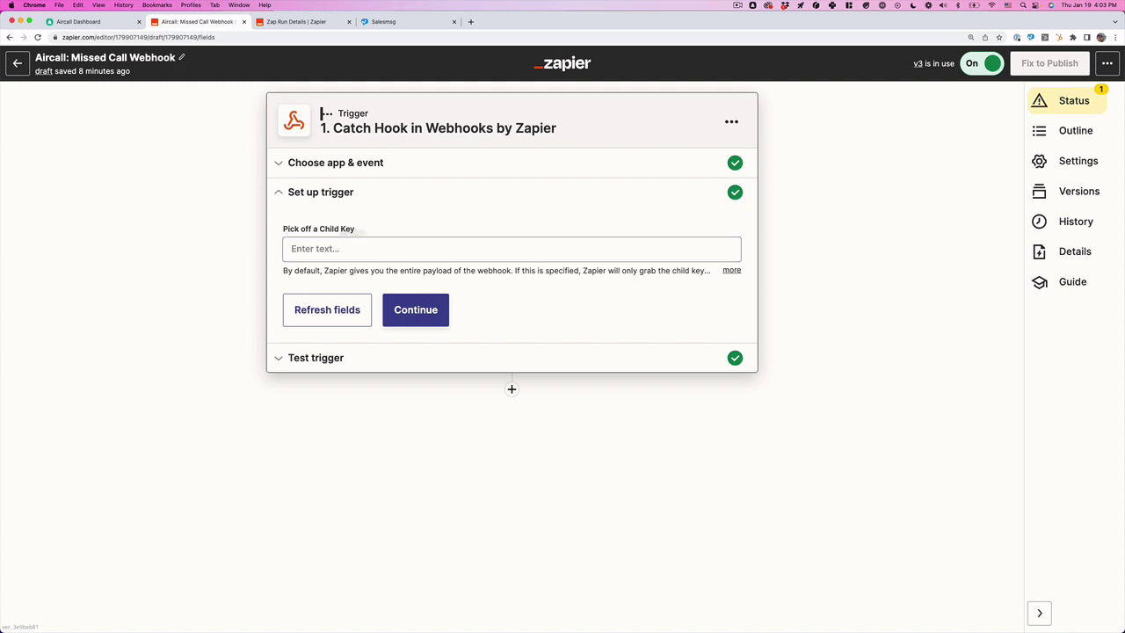
pyautogui.click(422, 310)
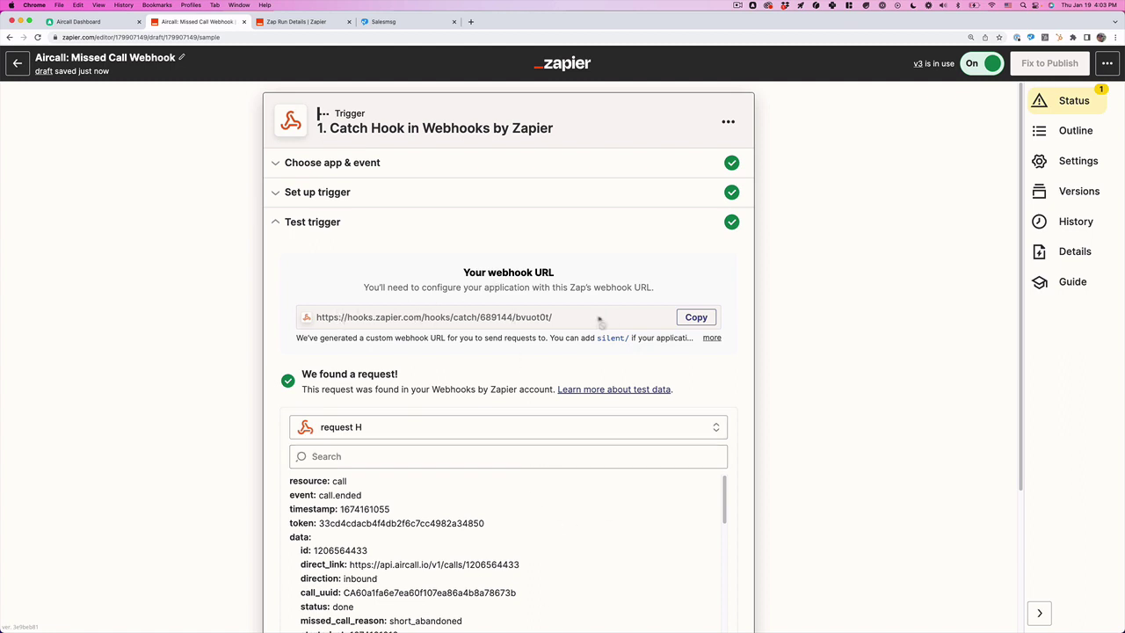
pyautogui.click(708, 319)
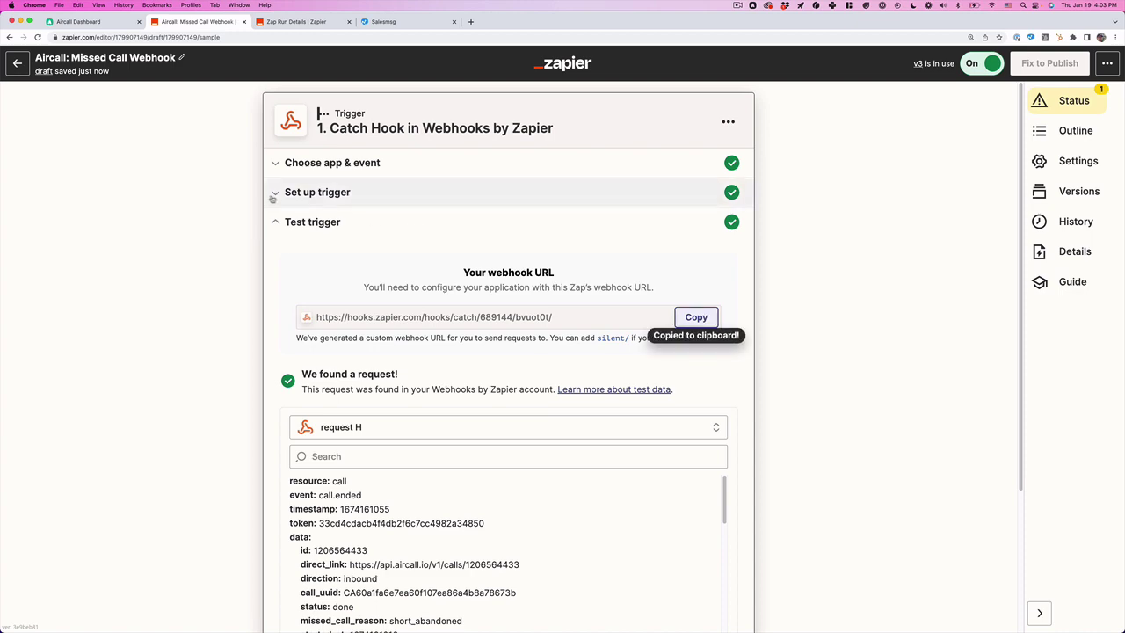
# Start installing Aircall's Webhook integration
pyautogui.click(110, 22)
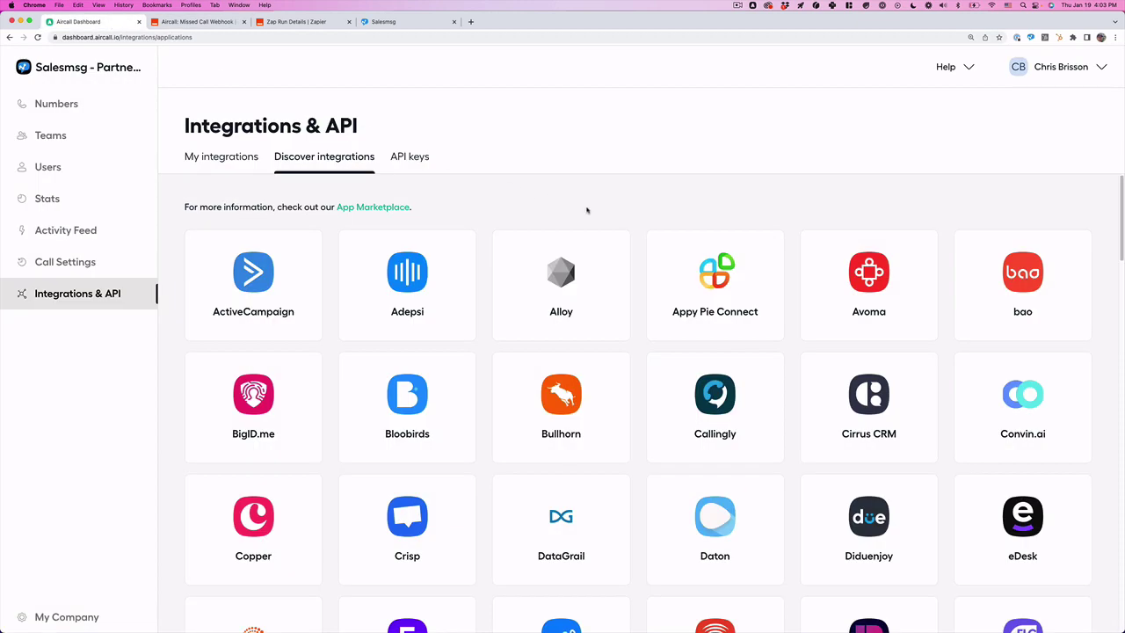
pyautogui.scroll(-1, 587, 209)
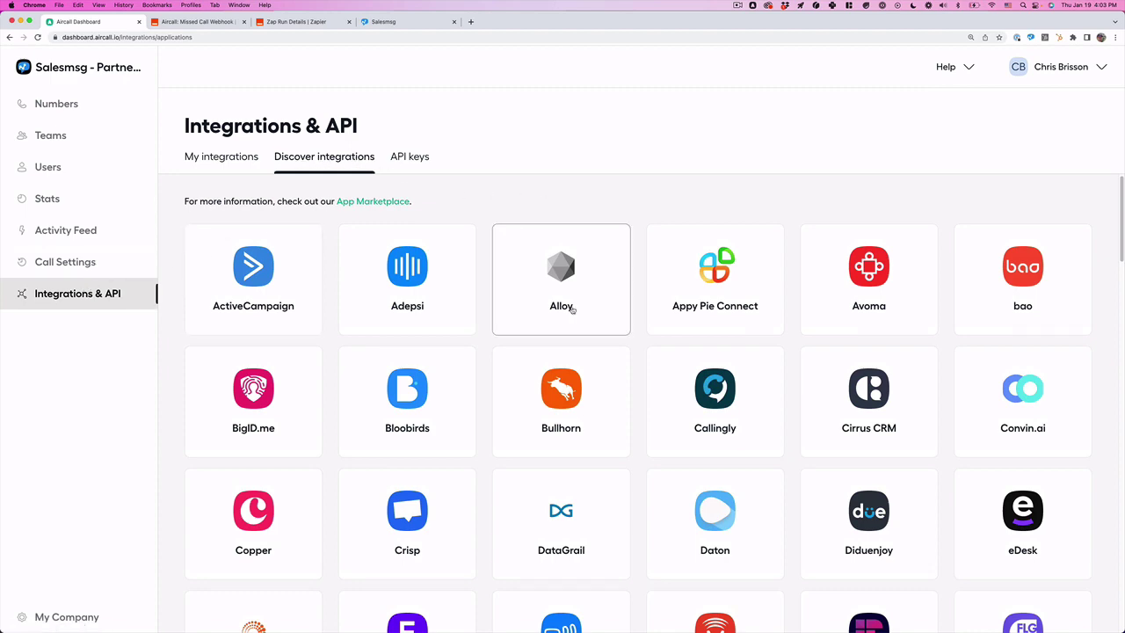
pyautogui.scroll(-20, 573, 310)
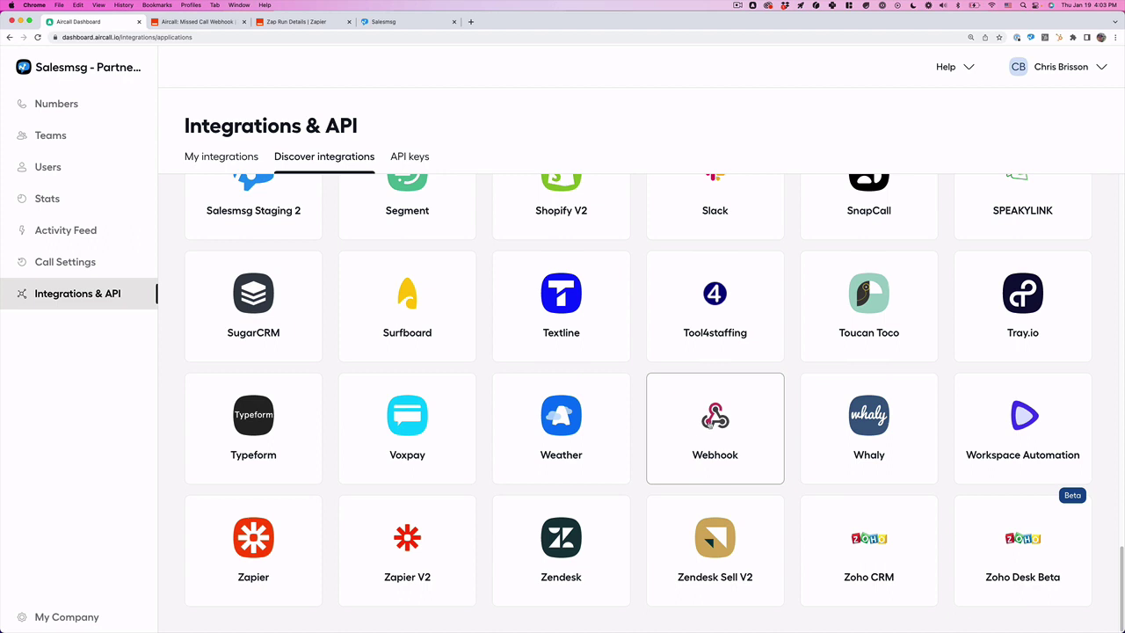
pyautogui.click(710, 421)
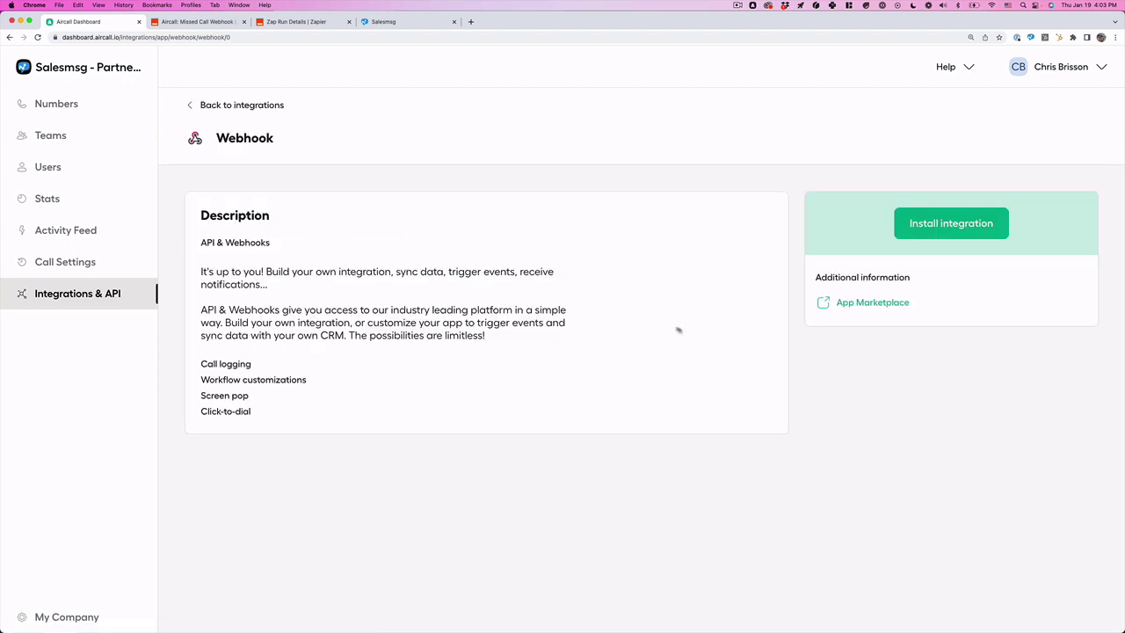
pyautogui.click(950, 223)
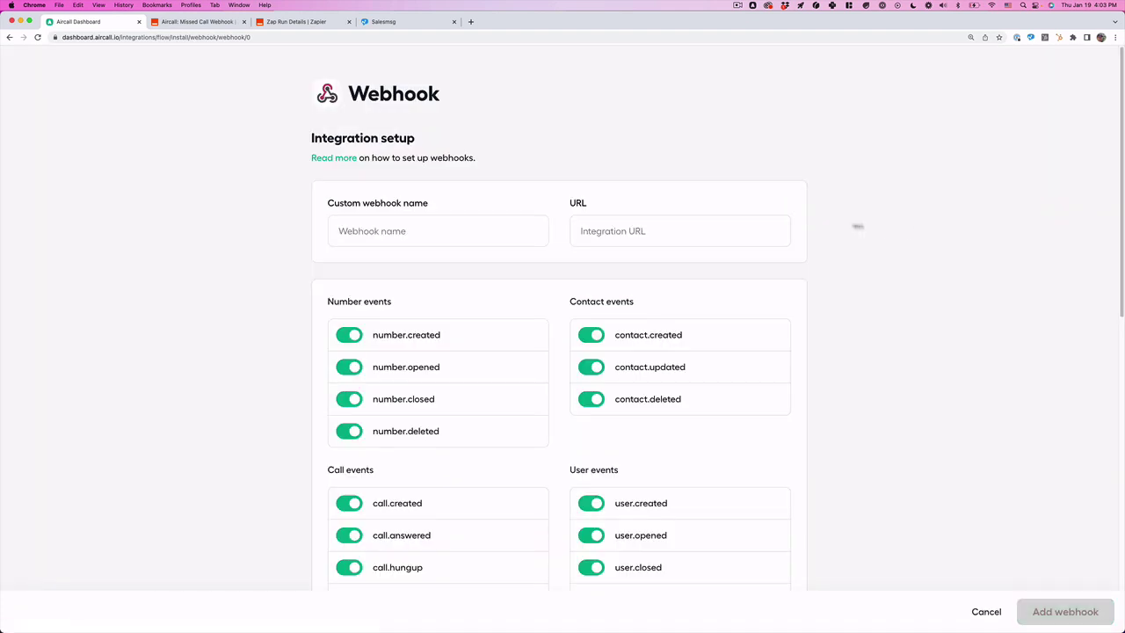
# Name the webhook 'Missed Call TEST' and paste in the Zapier hook URL
pyautogui.click(454, 232)
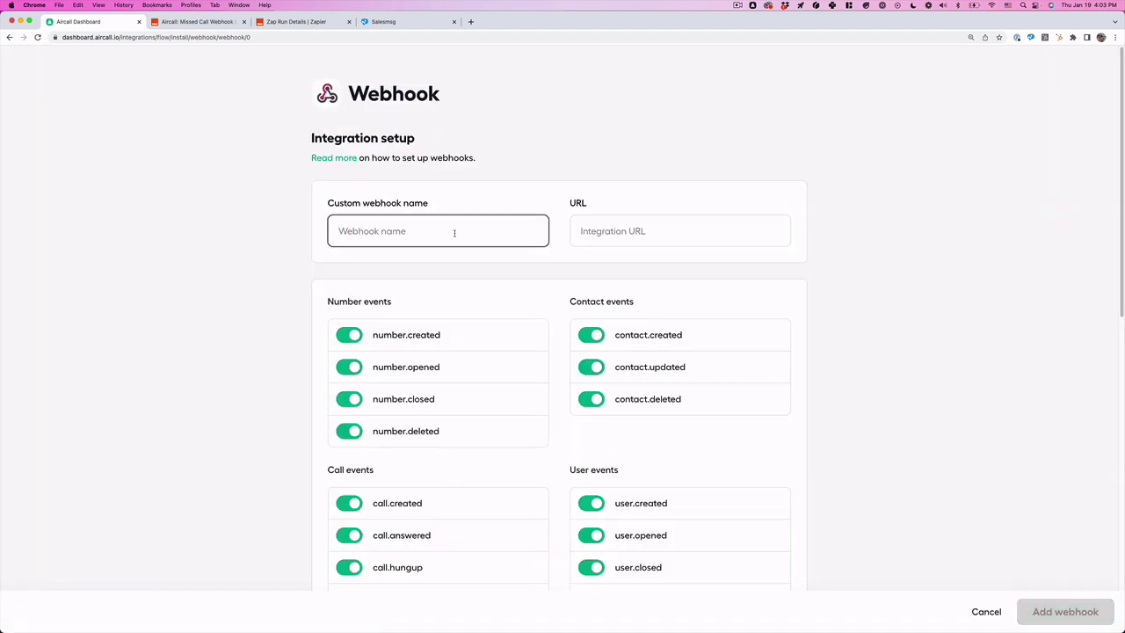
pyautogui.write('Missed Call TEST')
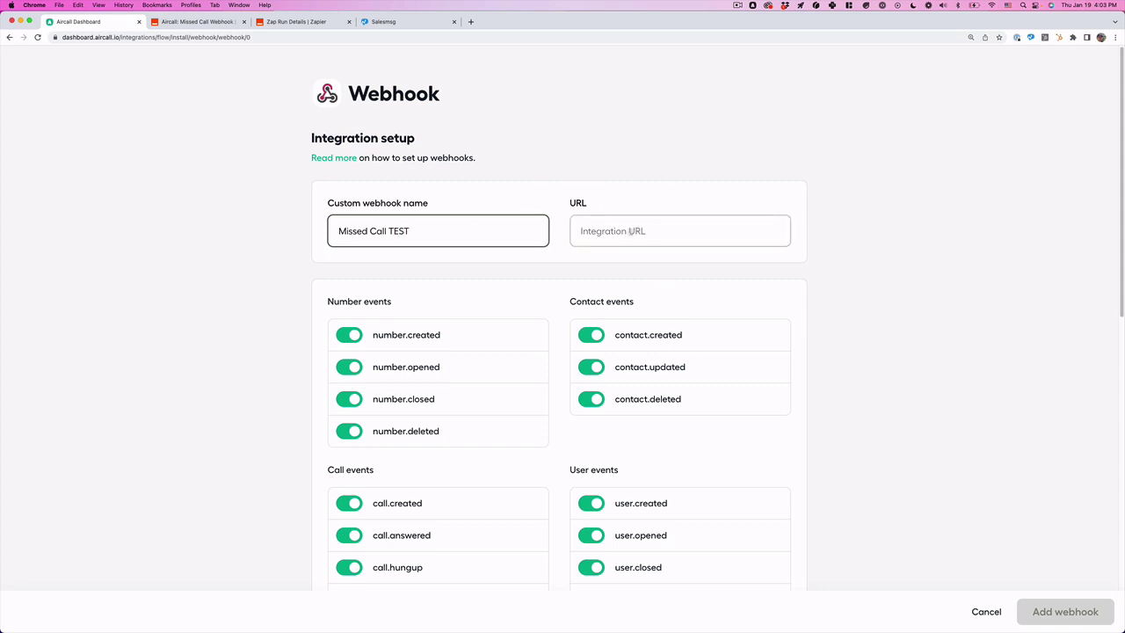
pyautogui.click(618, 231)
pyautogui.hotkey('ctrl', 'v')
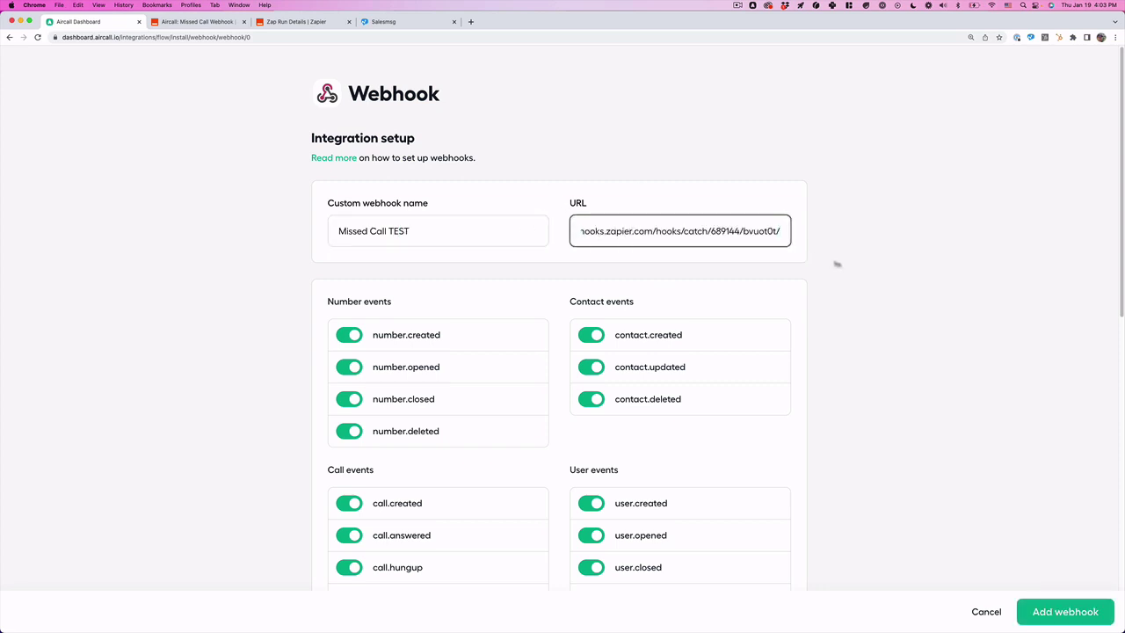
# Turn off the call, number and contact events so only call.ended stays enabled
pyautogui.scroll(-1, 850, 265)
pyautogui.scroll(-3, 850, 266)
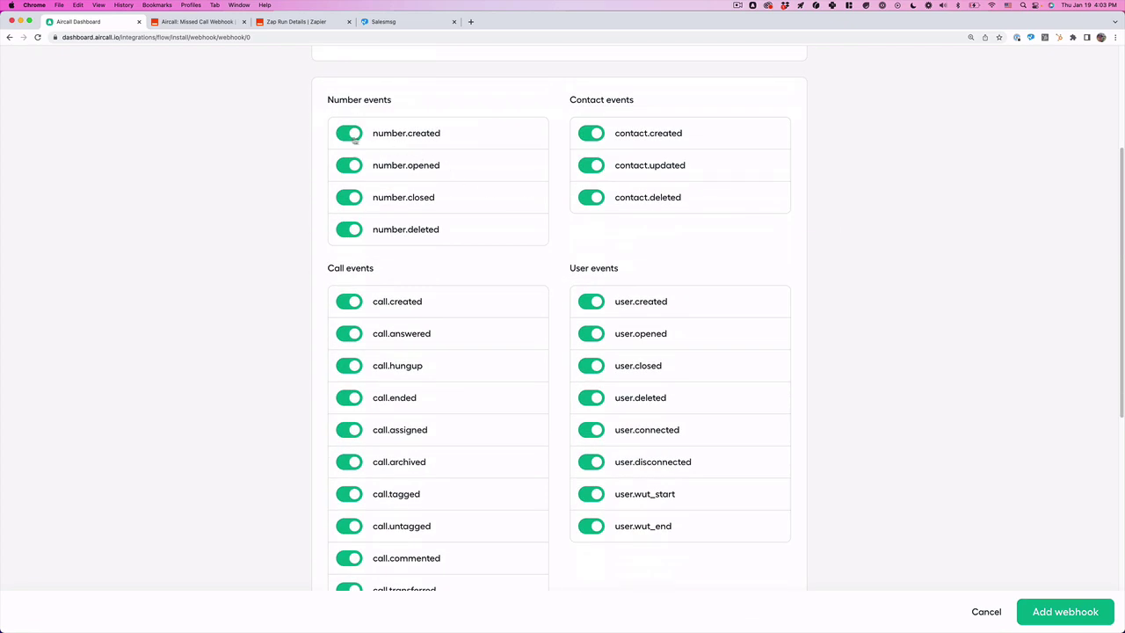
pyautogui.moveTo(418, 398); pyautogui.dragTo(351, 368)
pyautogui.click(349, 365)
pyautogui.click(349, 333)
pyautogui.click(349, 302)
pyautogui.click(349, 229)
pyautogui.click(349, 197)
pyautogui.click(349, 165)
pyautogui.click(349, 133)
pyautogui.click(592, 133)
pyautogui.click(592, 166)
pyautogui.click(591, 197)
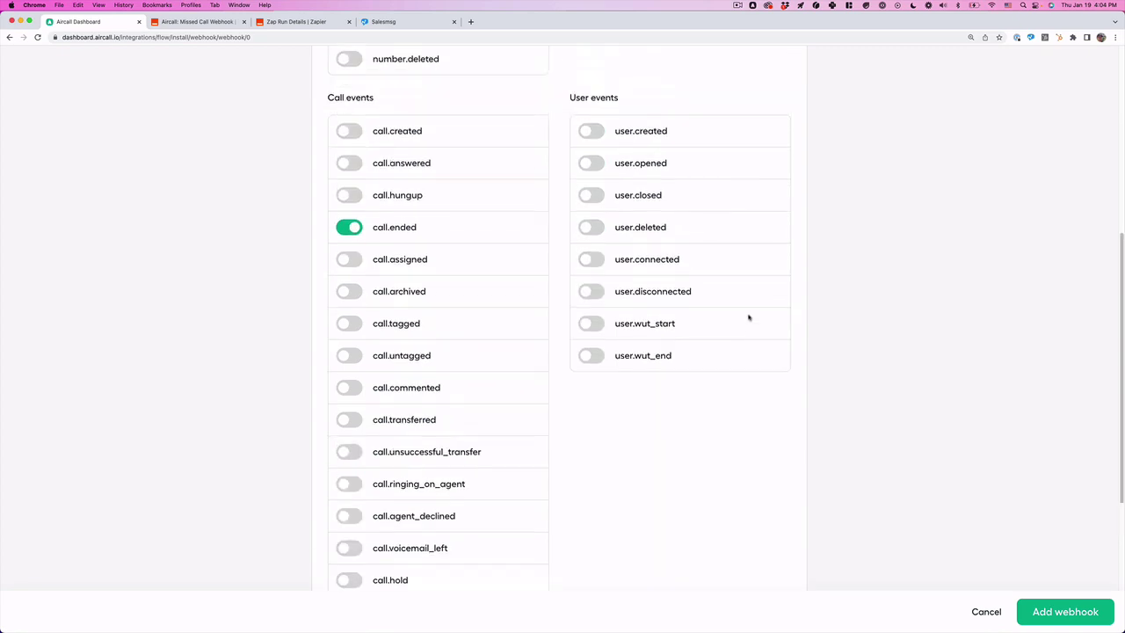
# Add the webhook to finish the install and return to the Zapier editor
pyautogui.scroll(2, 527, 329)
pyautogui.scroll(-3, 607, 371)
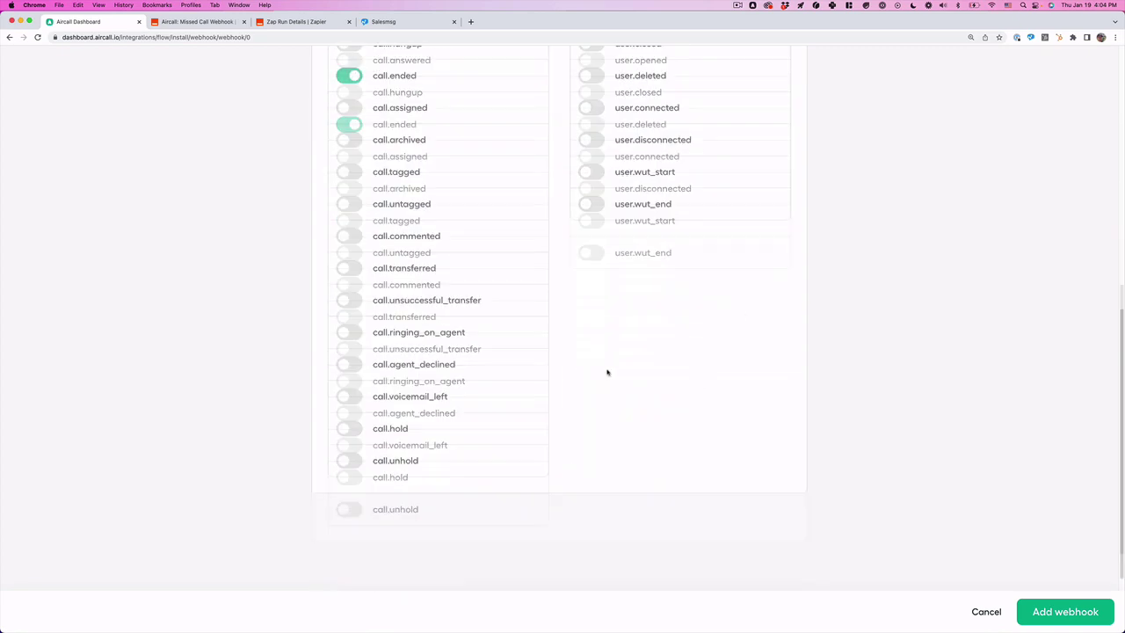
pyautogui.scroll(10, 520, 352)
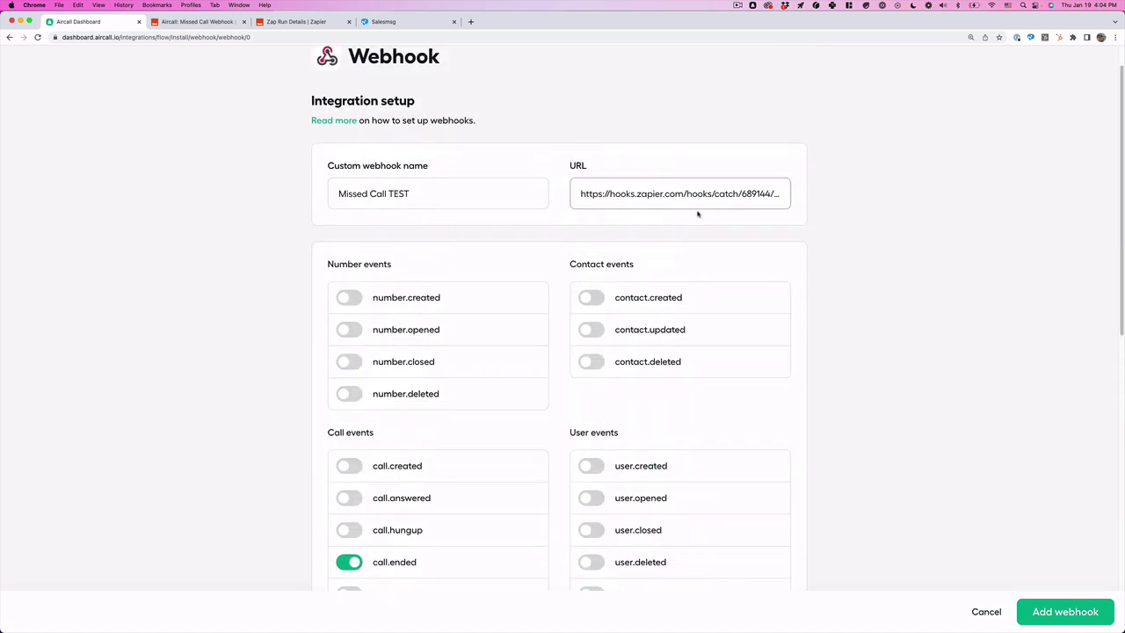
pyautogui.scroll(-2, 698, 215)
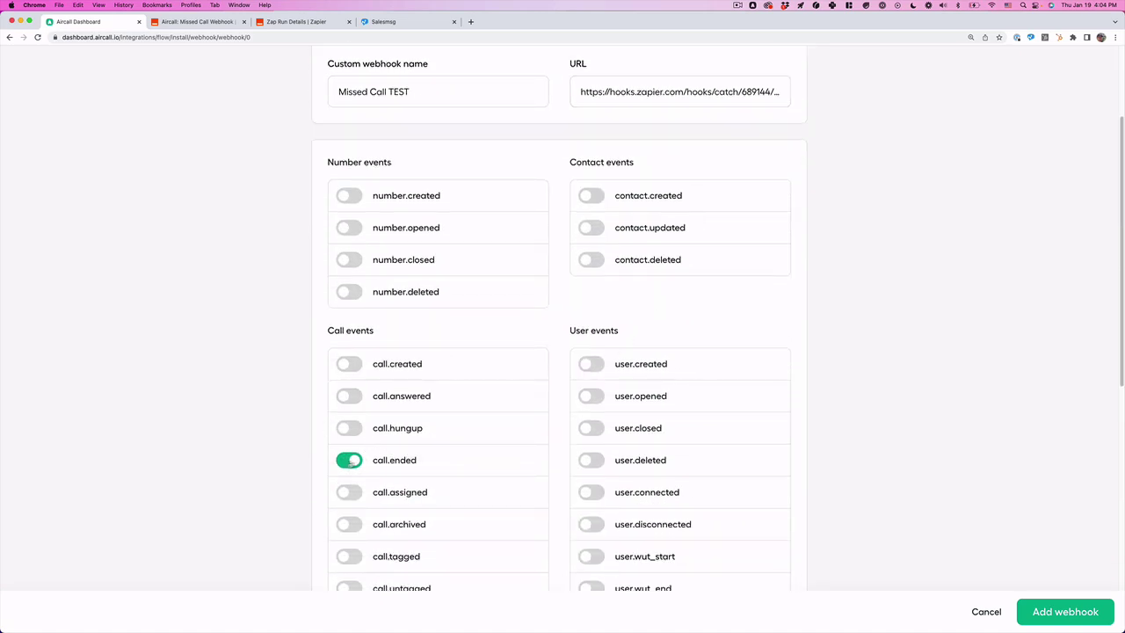
pyautogui.click(1065, 611)
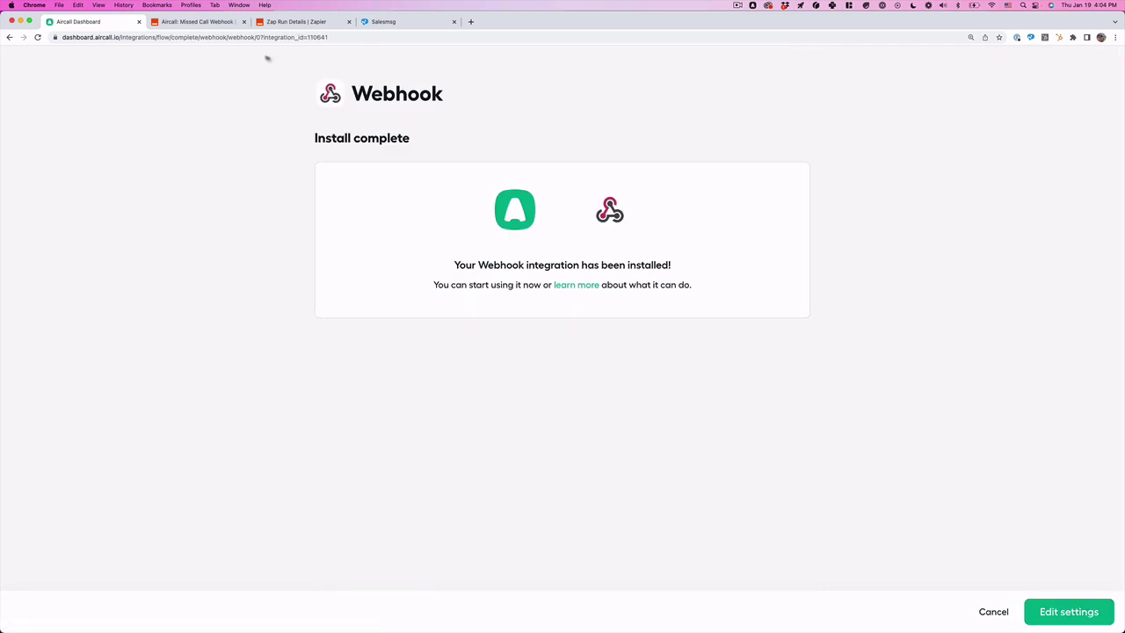
pyautogui.click(189, 25)
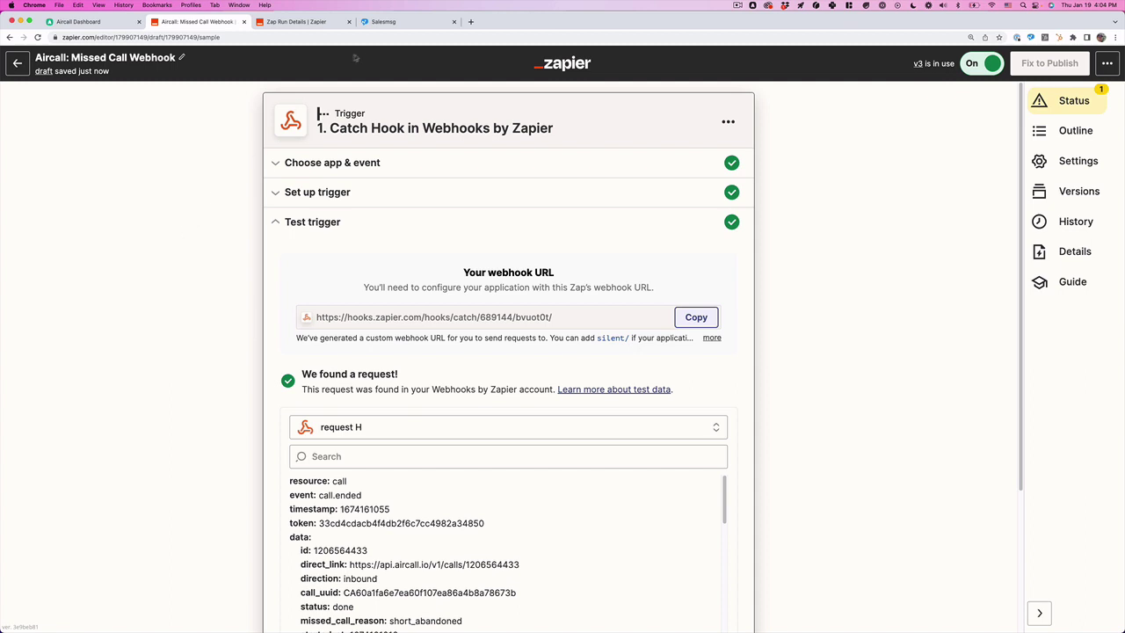
# Select the active Aircall number on Salesmsg's Aircall settings page
pyautogui.click(412, 22)
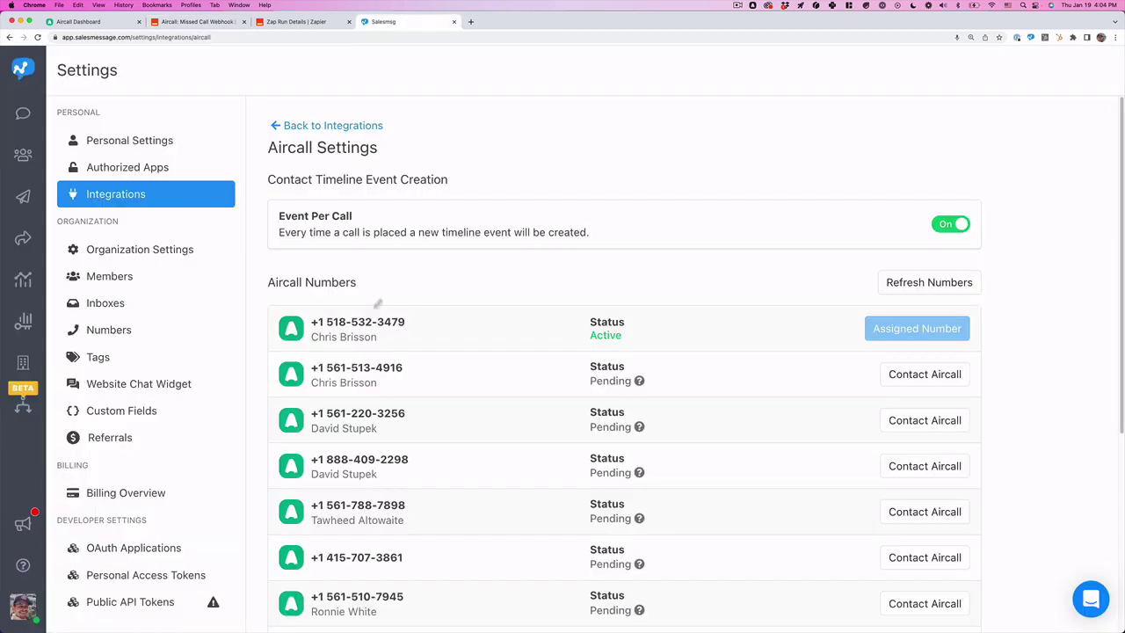
pyautogui.moveTo(405, 321); pyautogui.dragTo(326, 322)
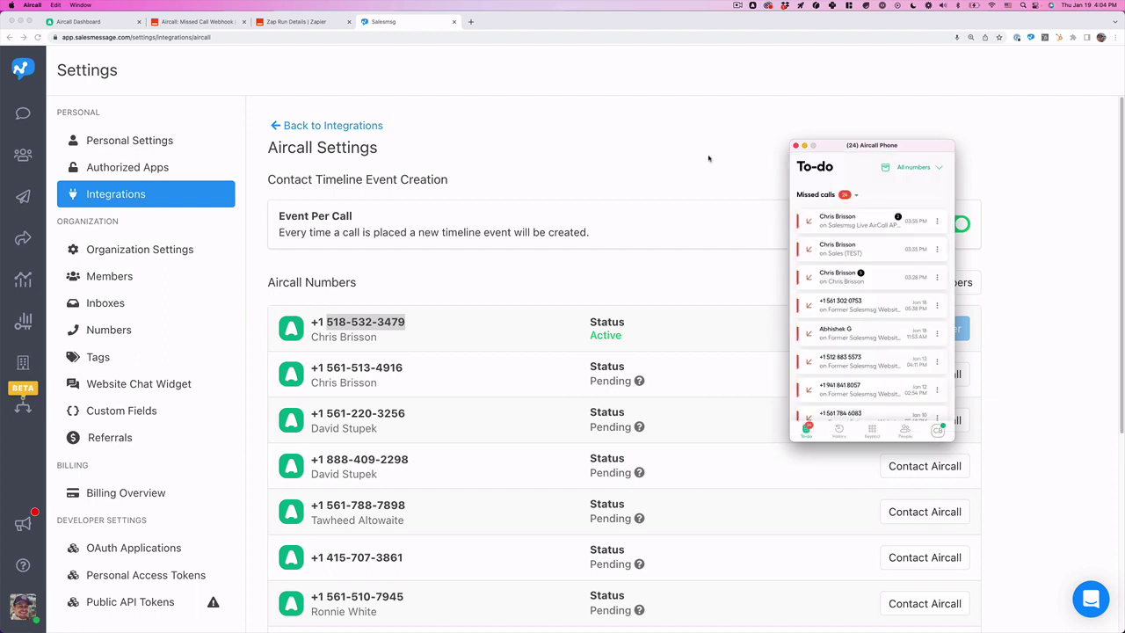
# Check the Aircall install, then load request G and inspect its missed_call_reason field
pyautogui.click(583, 166)
pyautogui.click(186, 23)
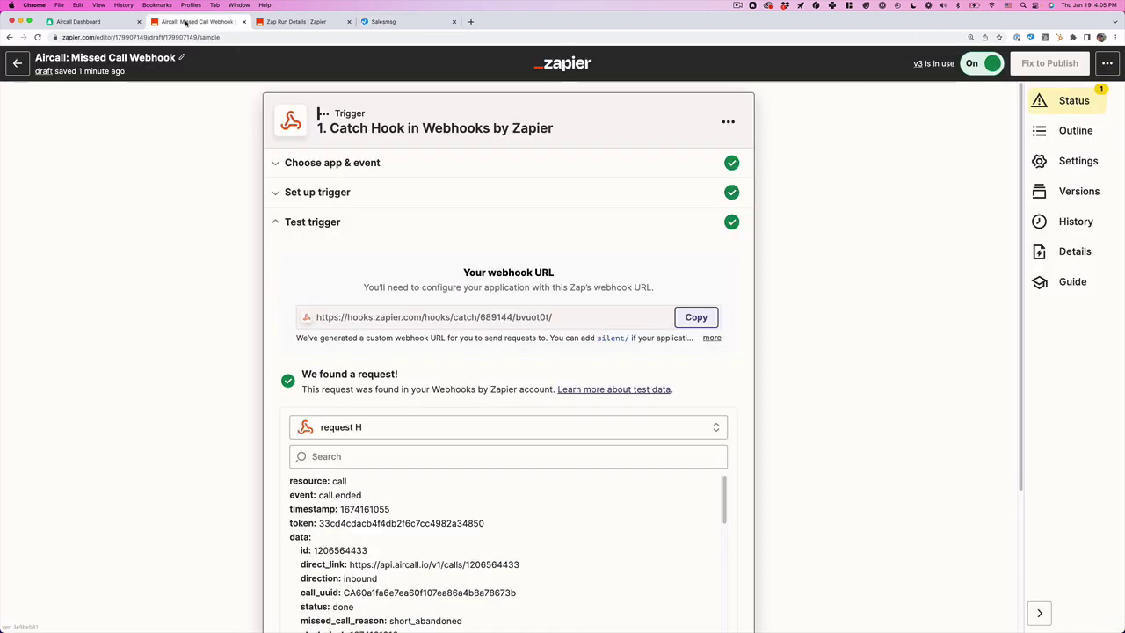
pyautogui.click(79, 24)
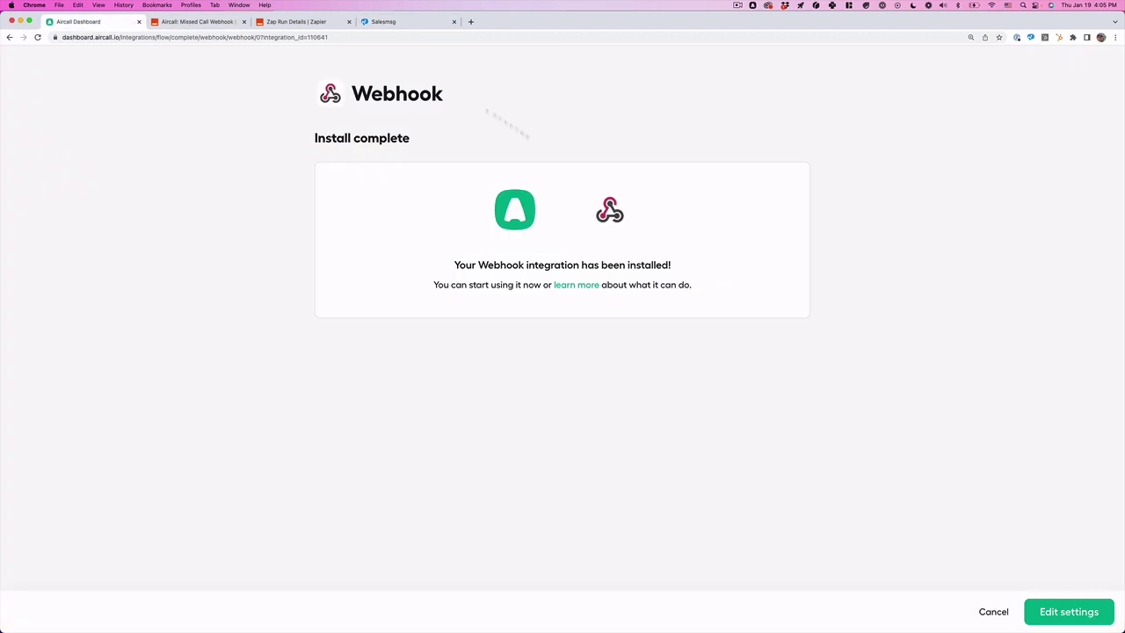
pyautogui.click(173, 25)
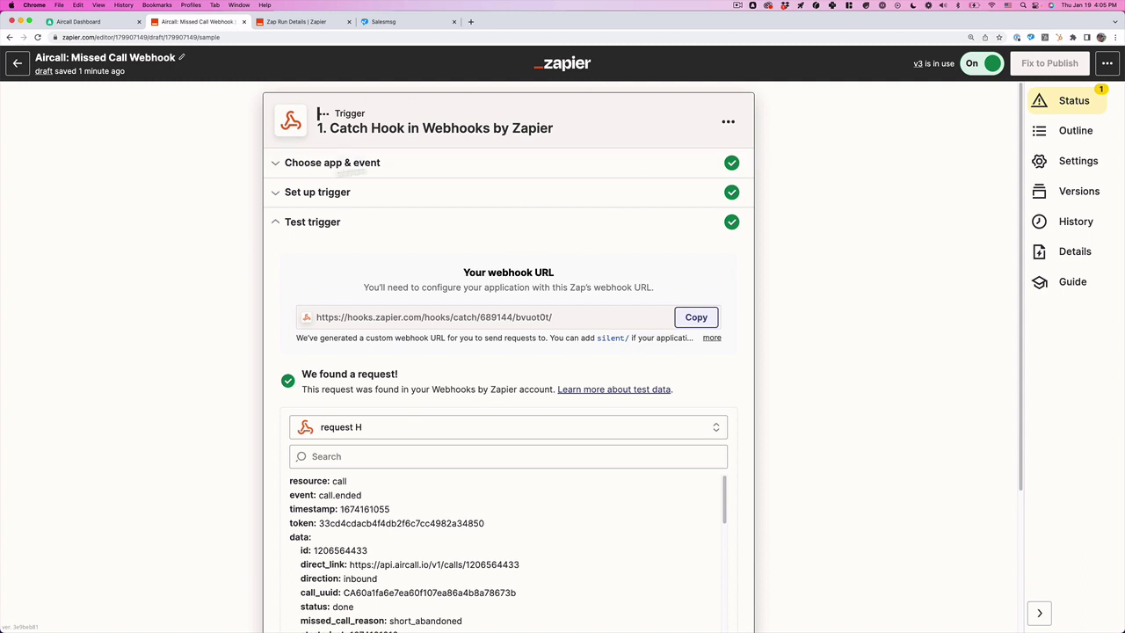
pyautogui.scroll(-1, 778, 301)
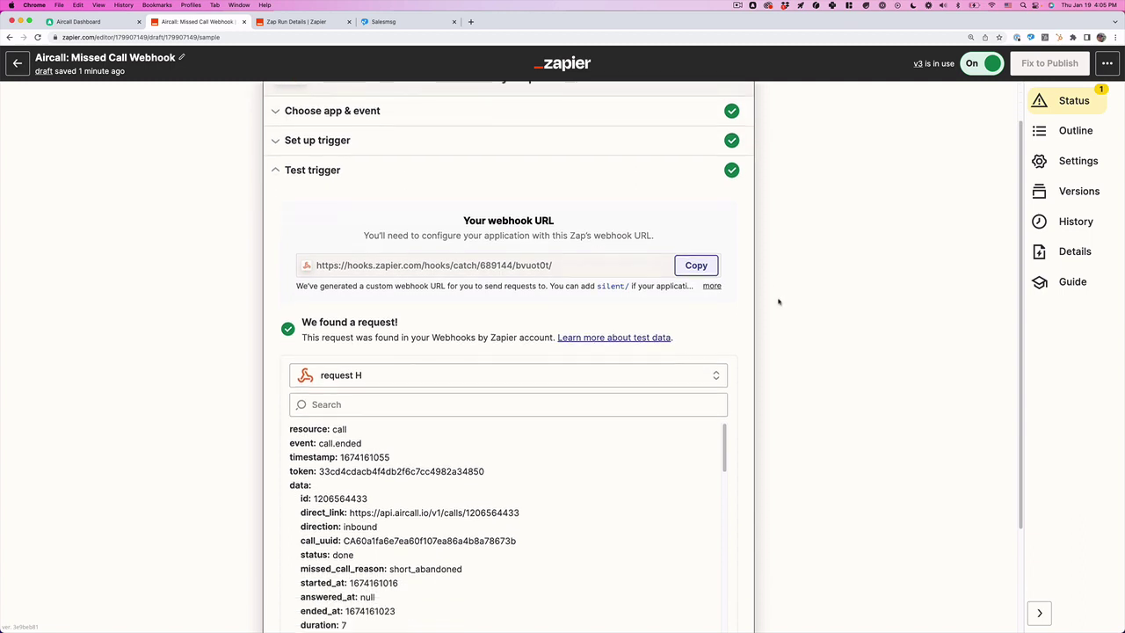
pyautogui.click(519, 376)
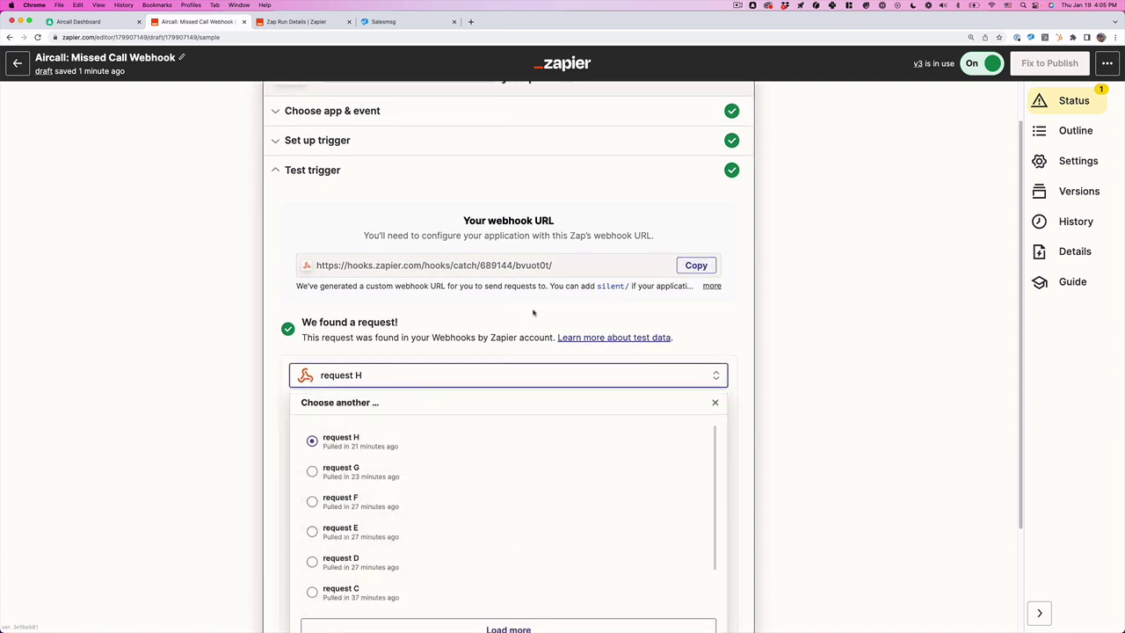
pyautogui.scroll(-2, 534, 316)
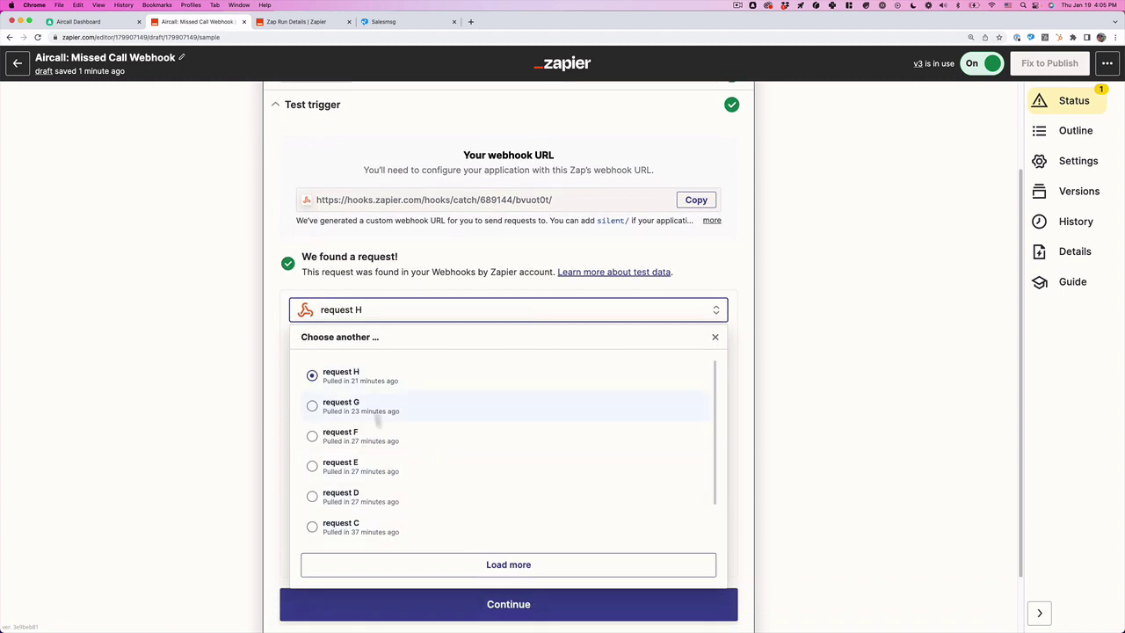
pyautogui.click(471, 402)
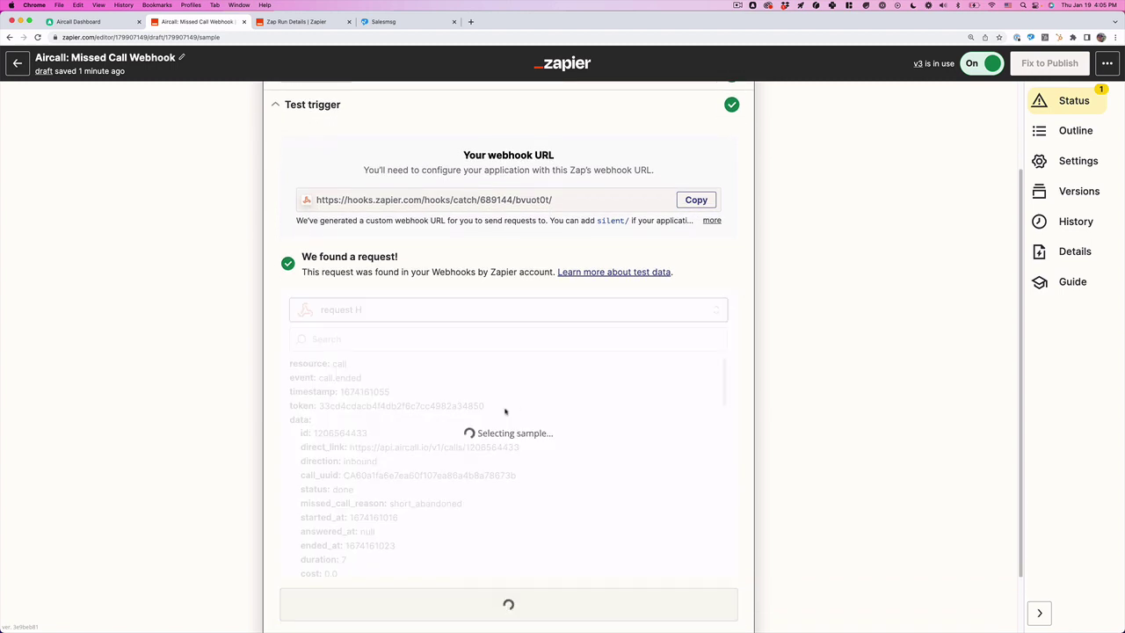
pyautogui.doubleClick(353, 504)
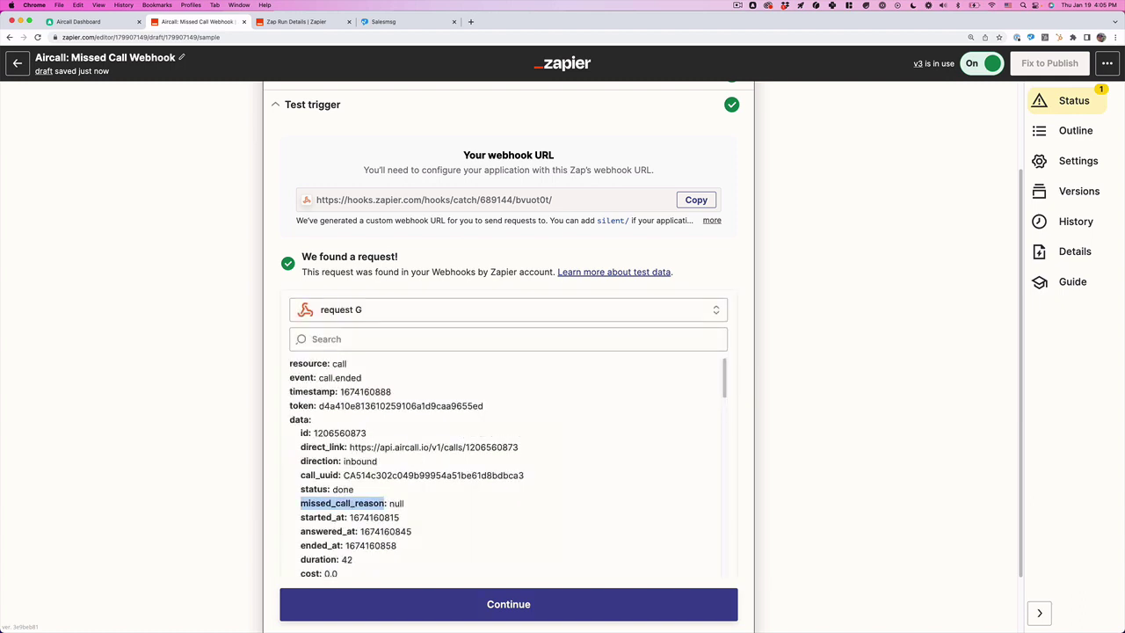
# Switch the sample to request H and inspect its short_abandoned reason
pyautogui.click(526, 311)
pyautogui.click(509, 375)
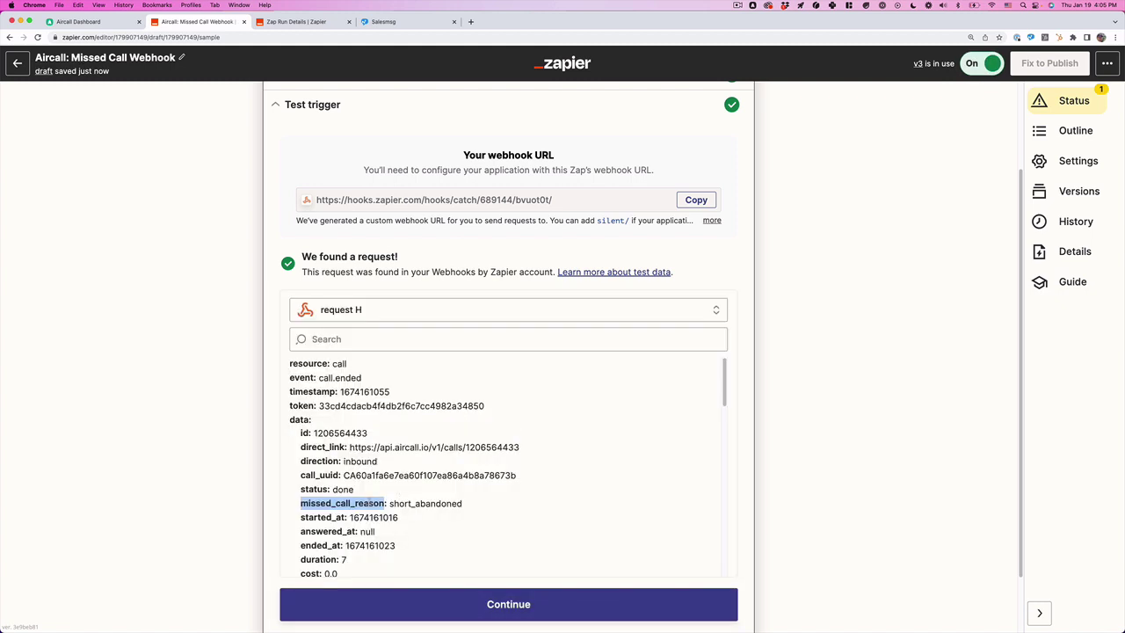
pyautogui.doubleClick(451, 504)
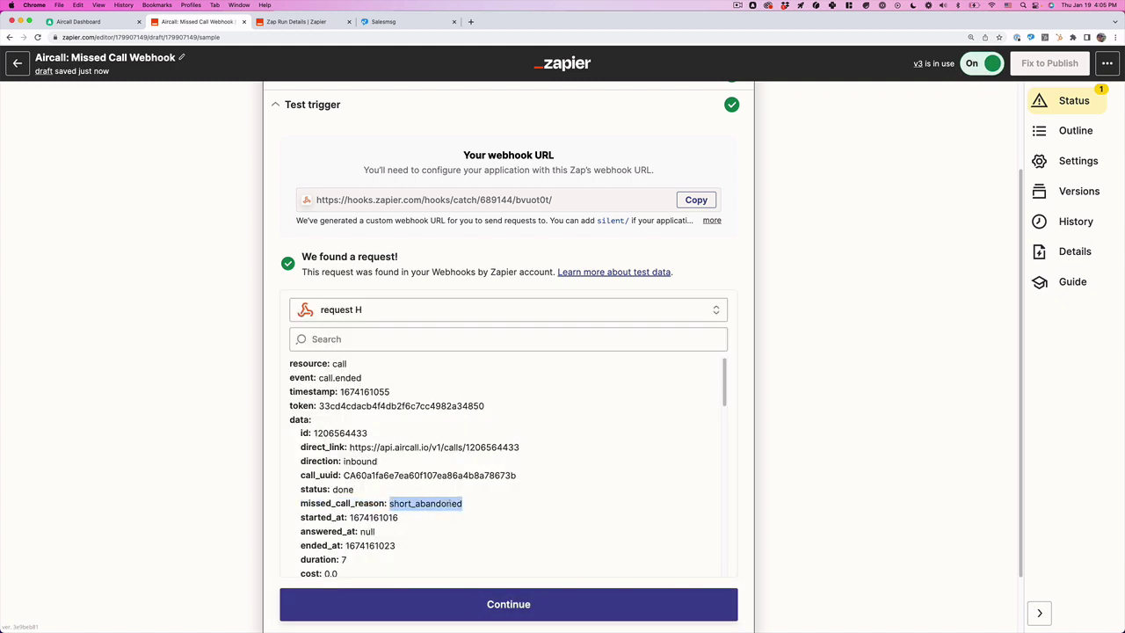
pyautogui.doubleClick(352, 503)
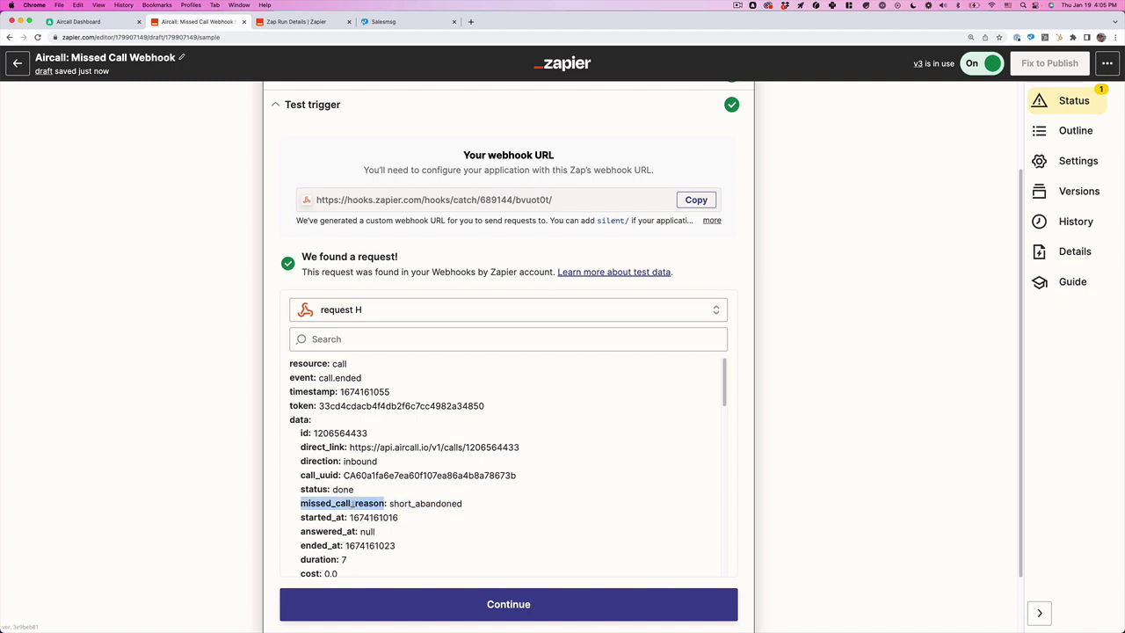
pyautogui.click(370, 503)
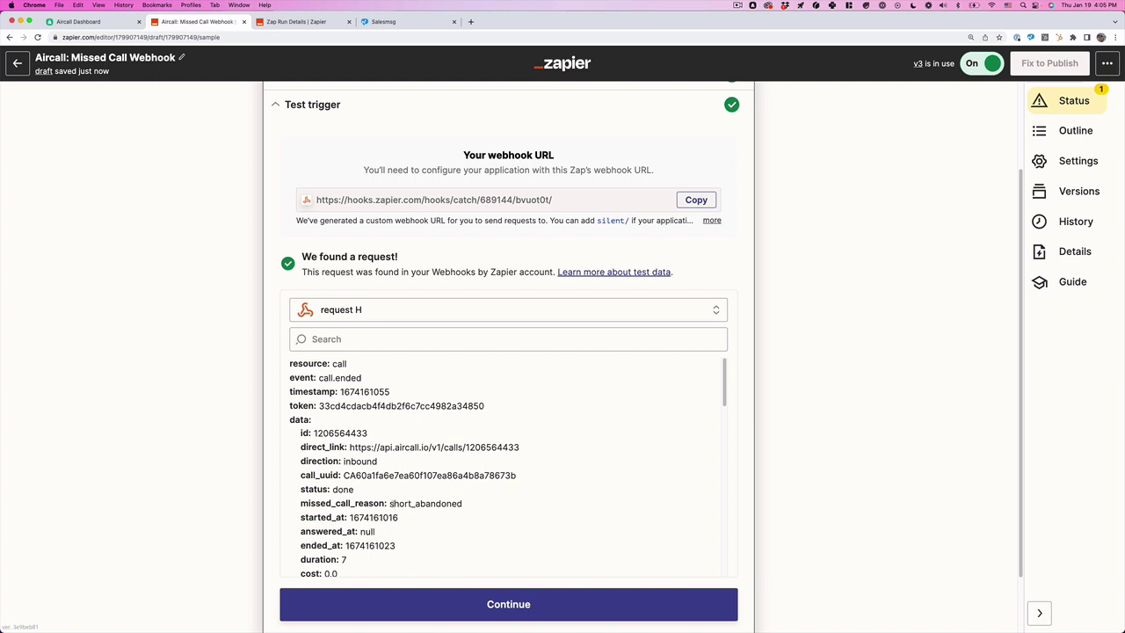
pyautogui.doubleClick(391, 505)
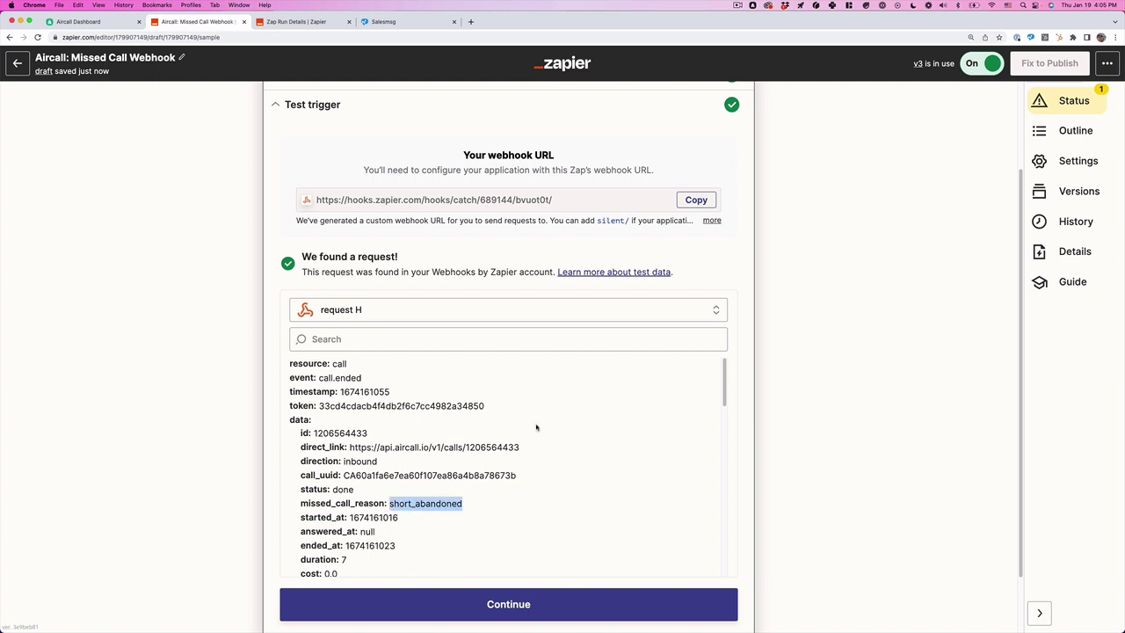
pyautogui.scroll(-2, 536, 427)
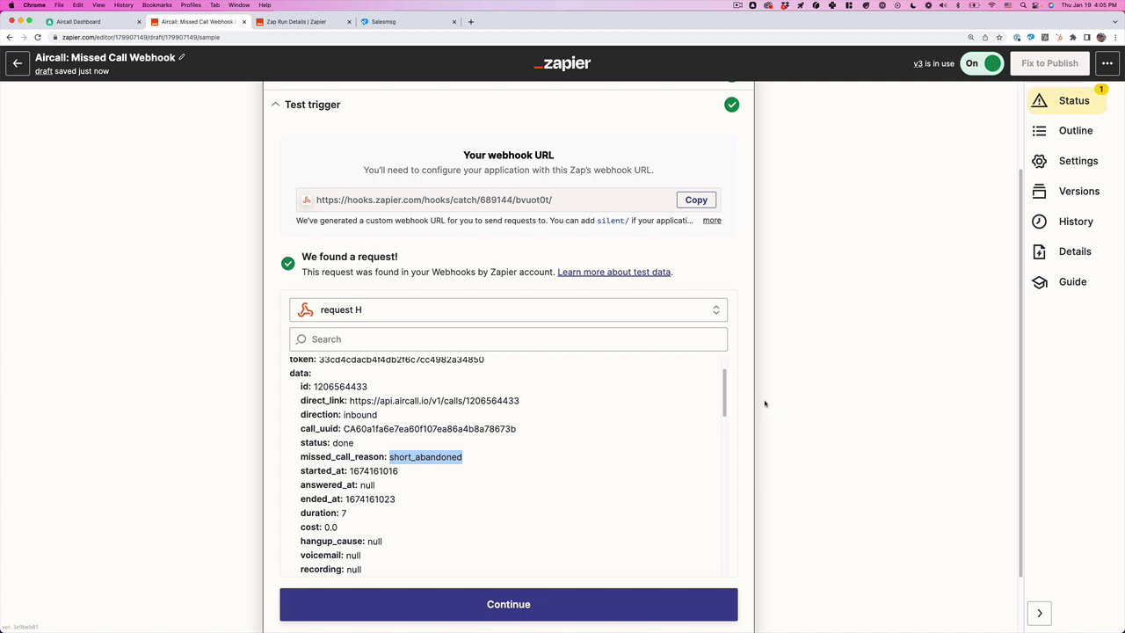
pyautogui.scroll(-1, 764, 404)
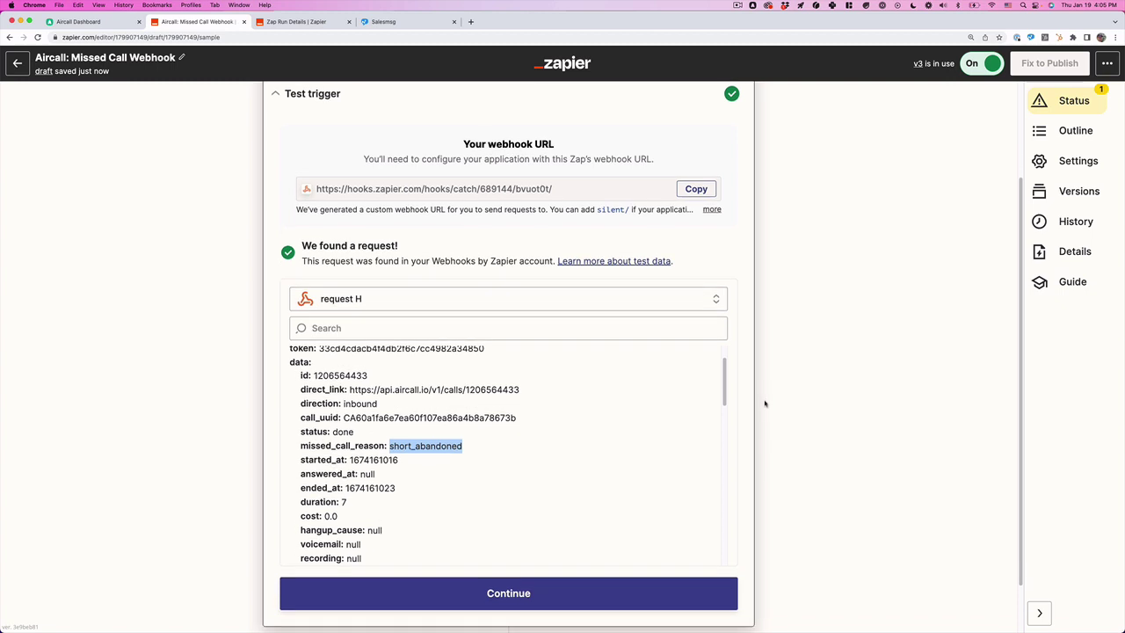
pyautogui.scroll(-1, 765, 404)
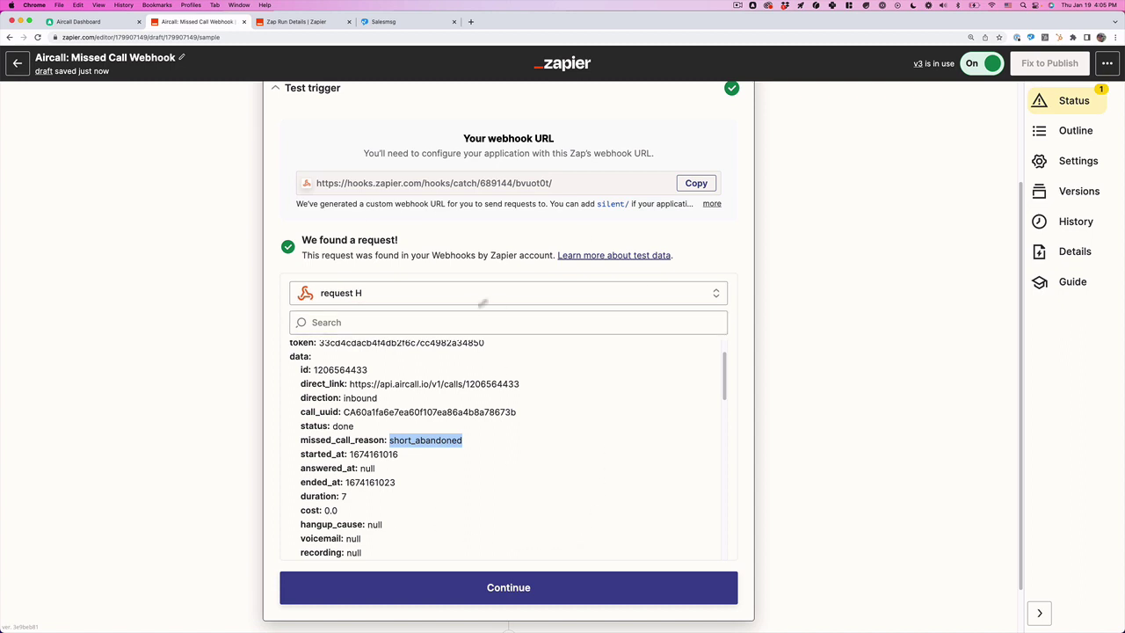
# Load more requests, pick request J (agents_did_not_answer) and continue to step 2
pyautogui.click(515, 293)
pyautogui.click(515, 550)
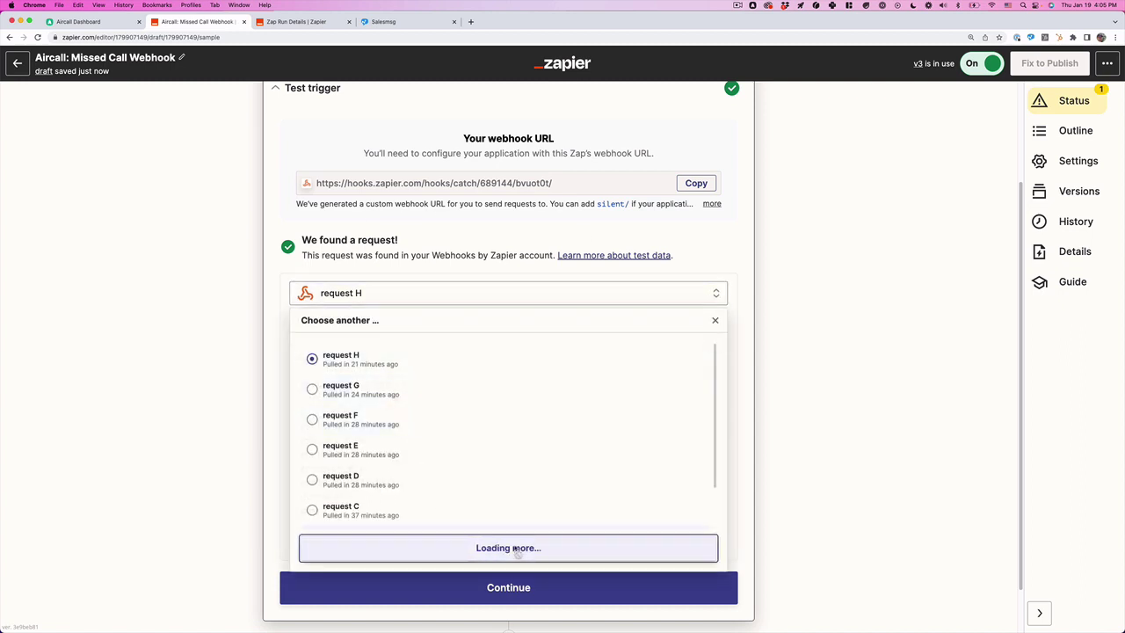
pyautogui.click(340, 361)
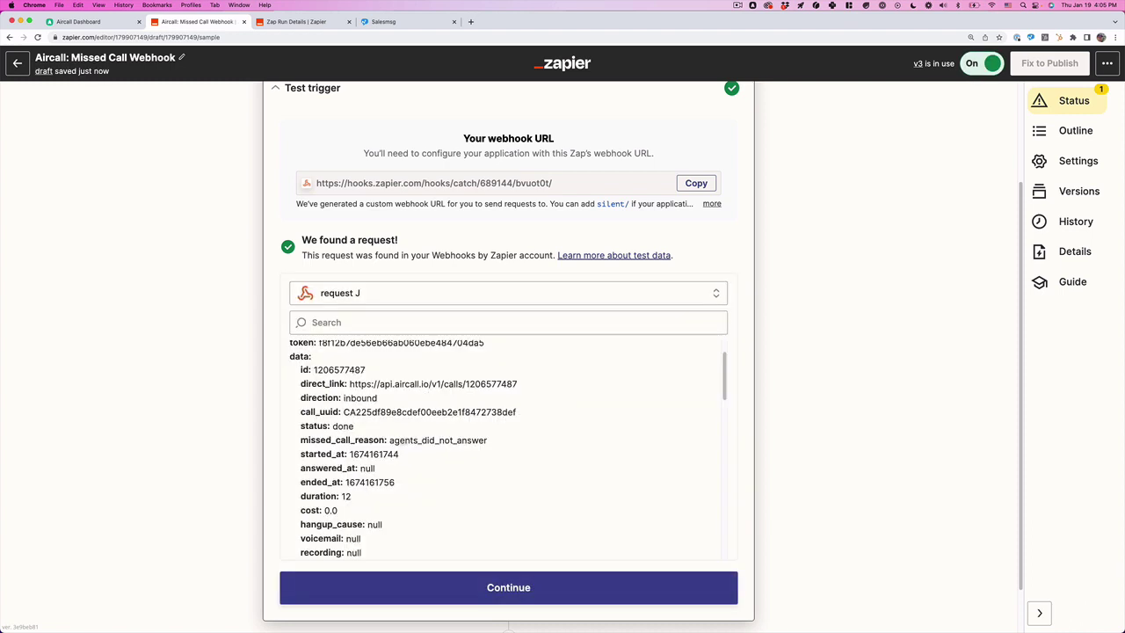
pyautogui.moveTo(391, 439); pyautogui.dragTo(488, 440)
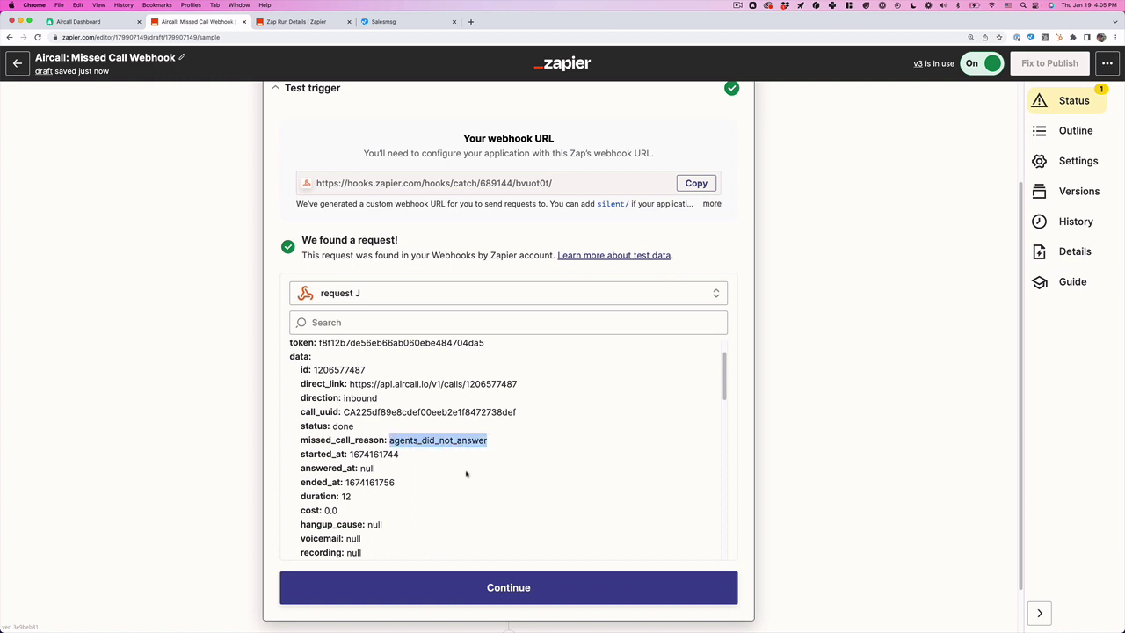
pyautogui.click(557, 586)
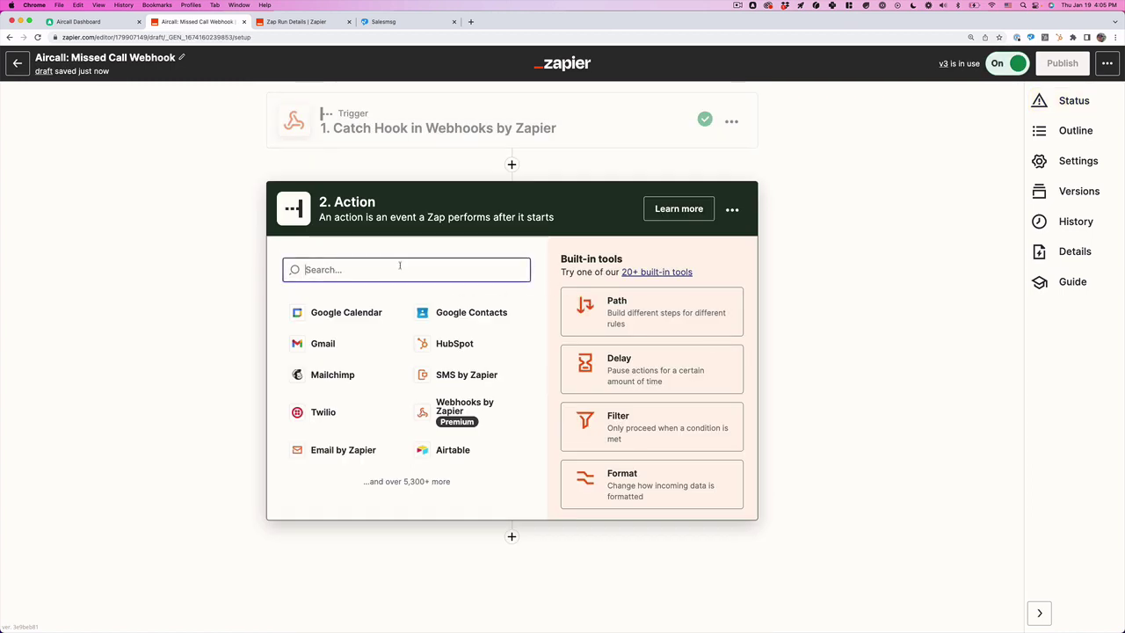
# Add a Filter by Zapier step requiring Data Missed Call Reason to exist, then test it
pyautogui.write('filter')
pyautogui.click(390, 318)
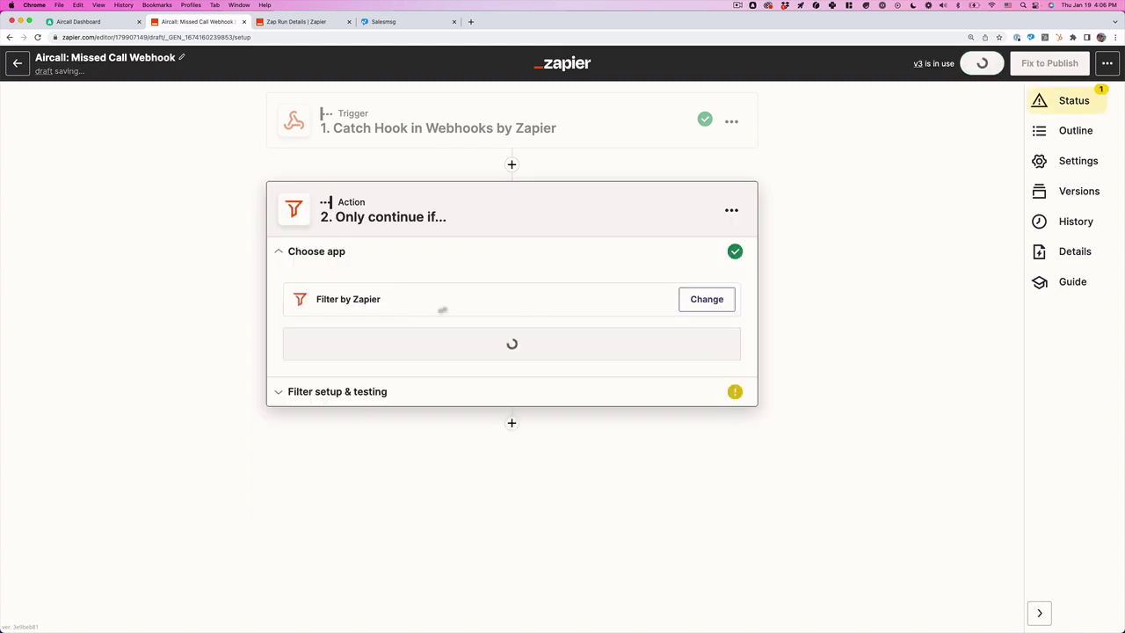
pyautogui.click(383, 344)
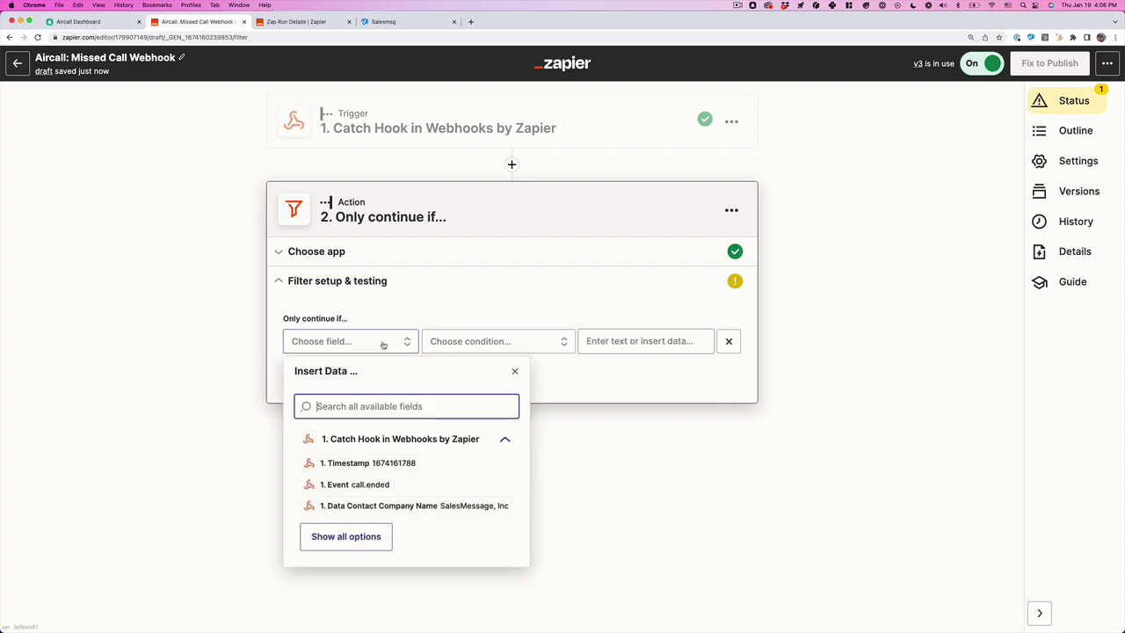
pyautogui.write('miss')
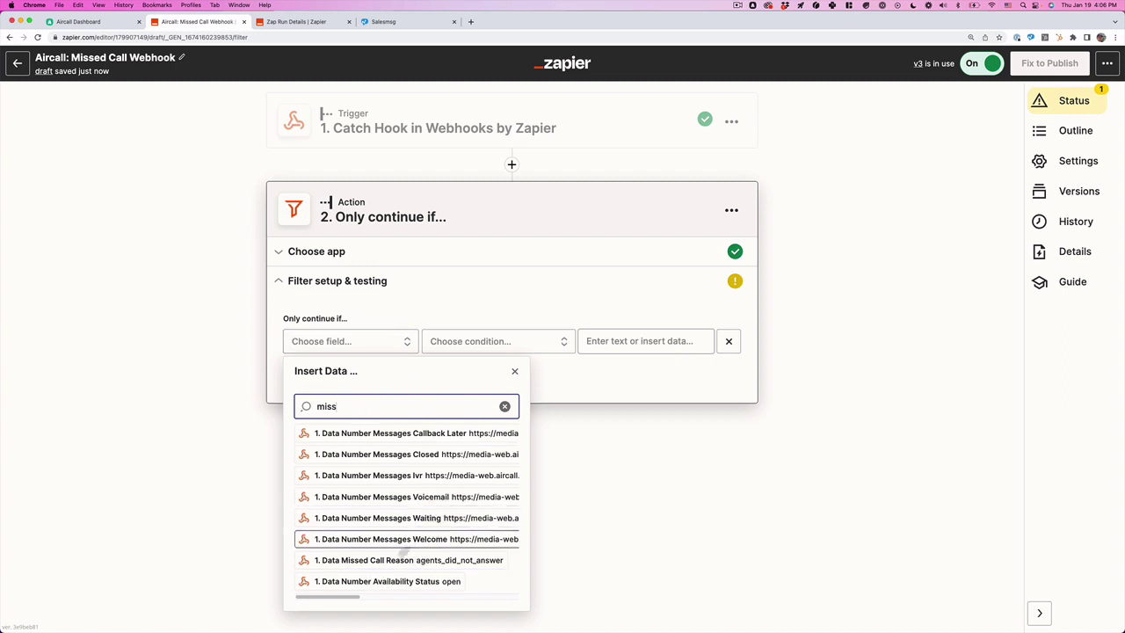
pyautogui.click(451, 562)
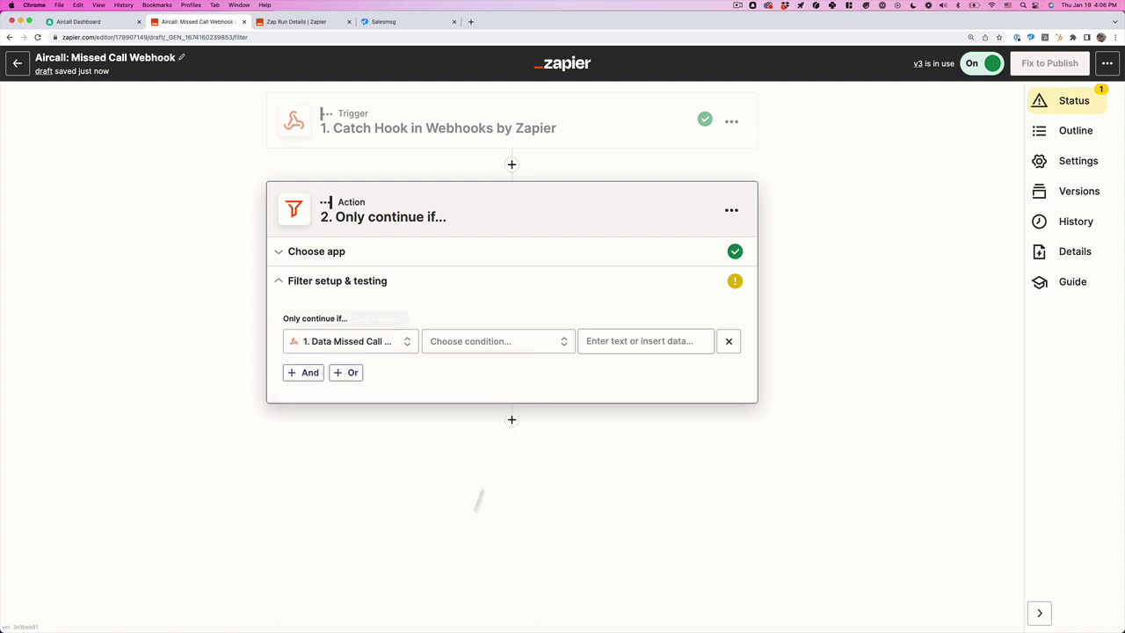
pyautogui.click(534, 343)
pyautogui.scroll(-10, 515, 420)
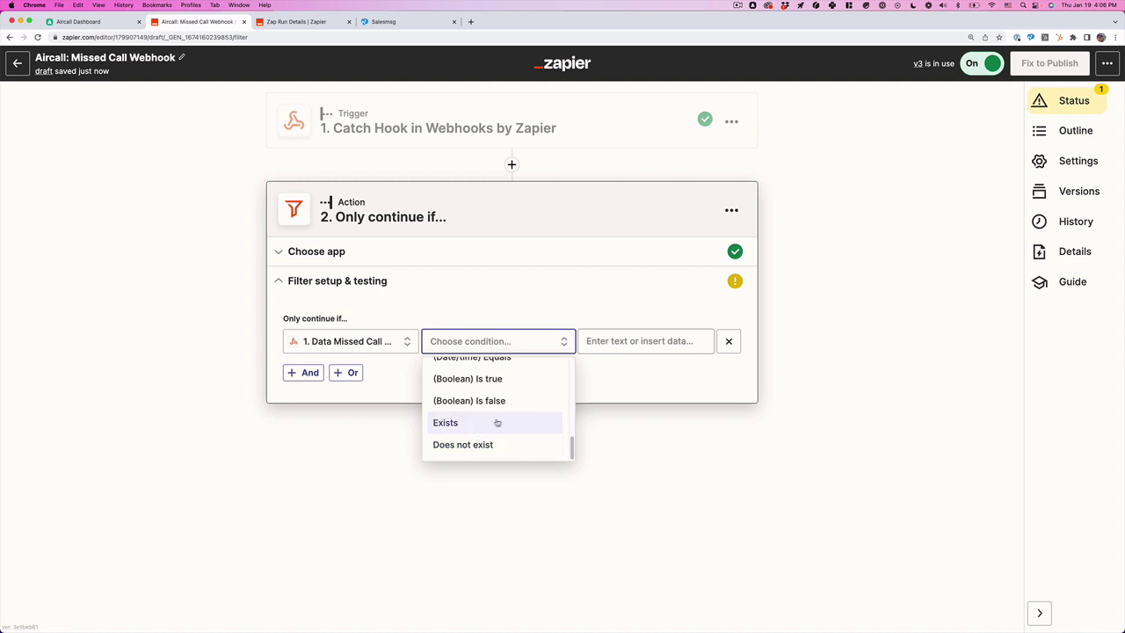
pyautogui.click(497, 422)
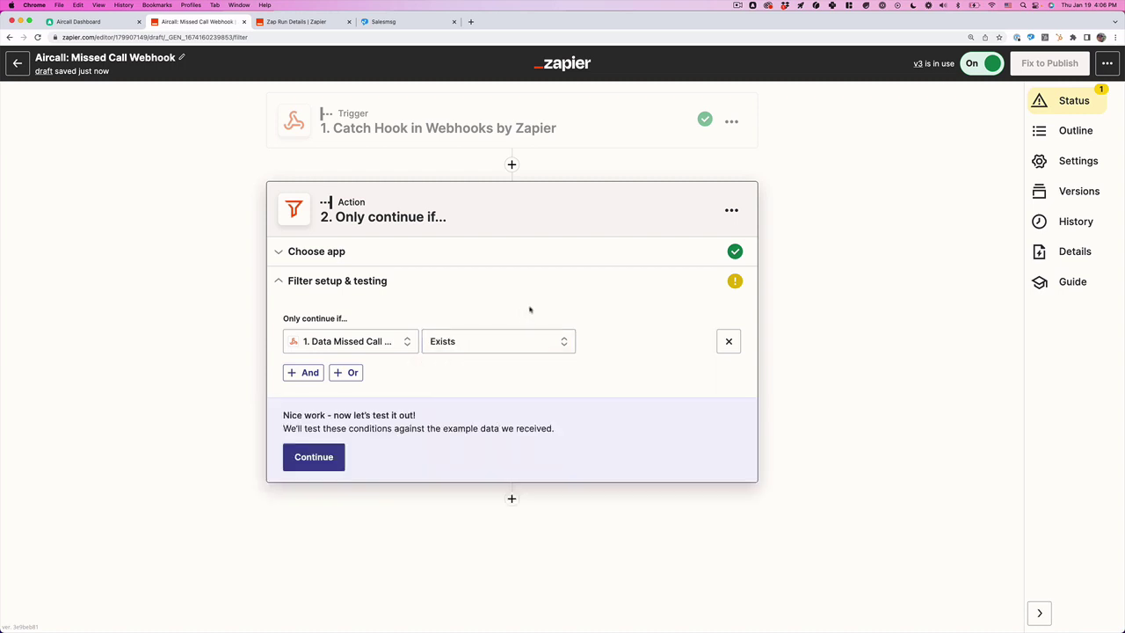
pyautogui.click(387, 343)
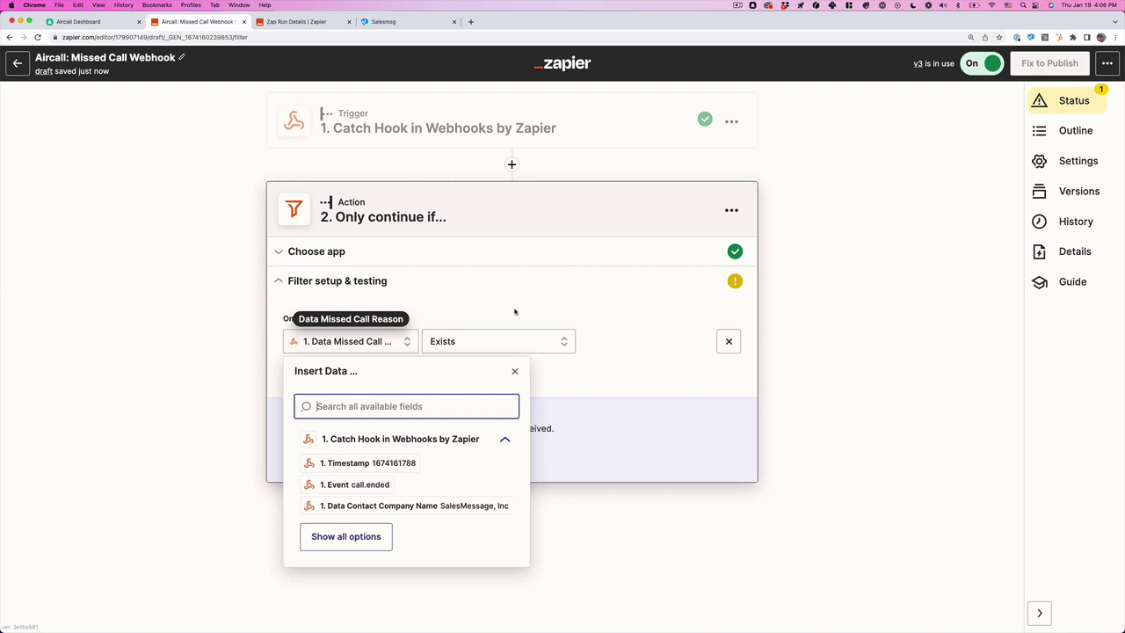
pyautogui.click(515, 311)
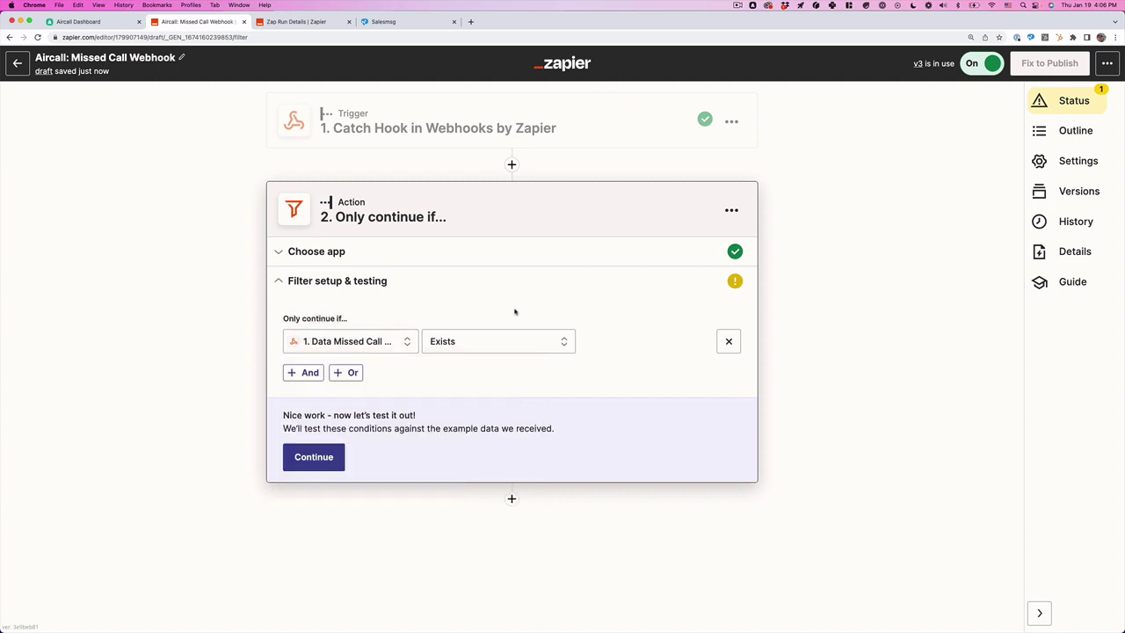
pyautogui.click(318, 458)
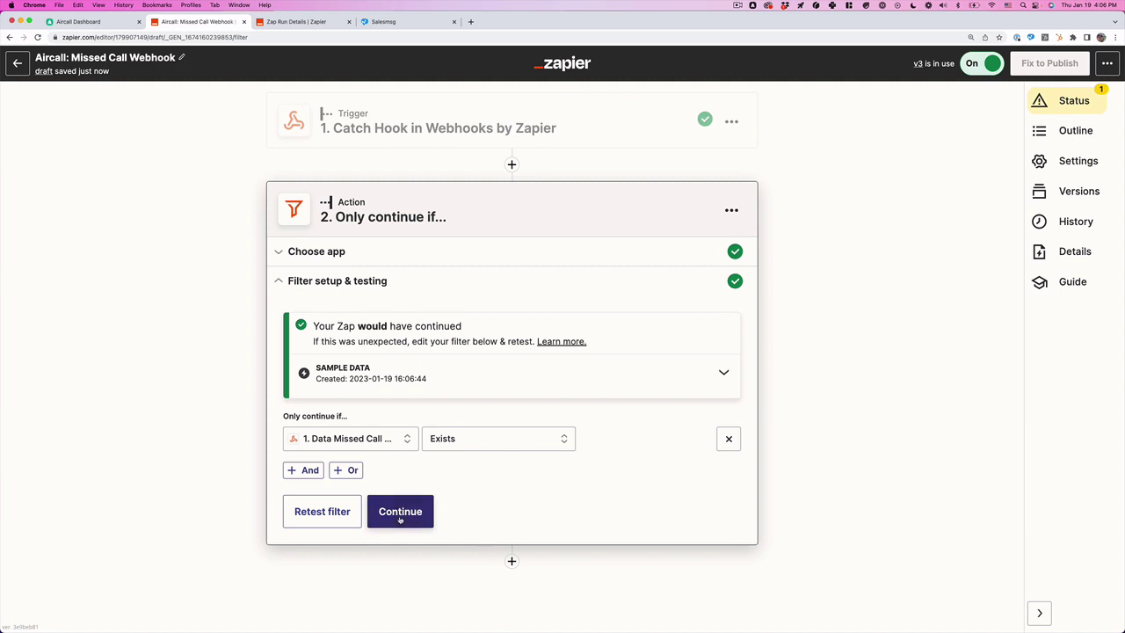
# Add a third step: a Formatter by Zapier action using the Numbers event
pyautogui.click(406, 510)
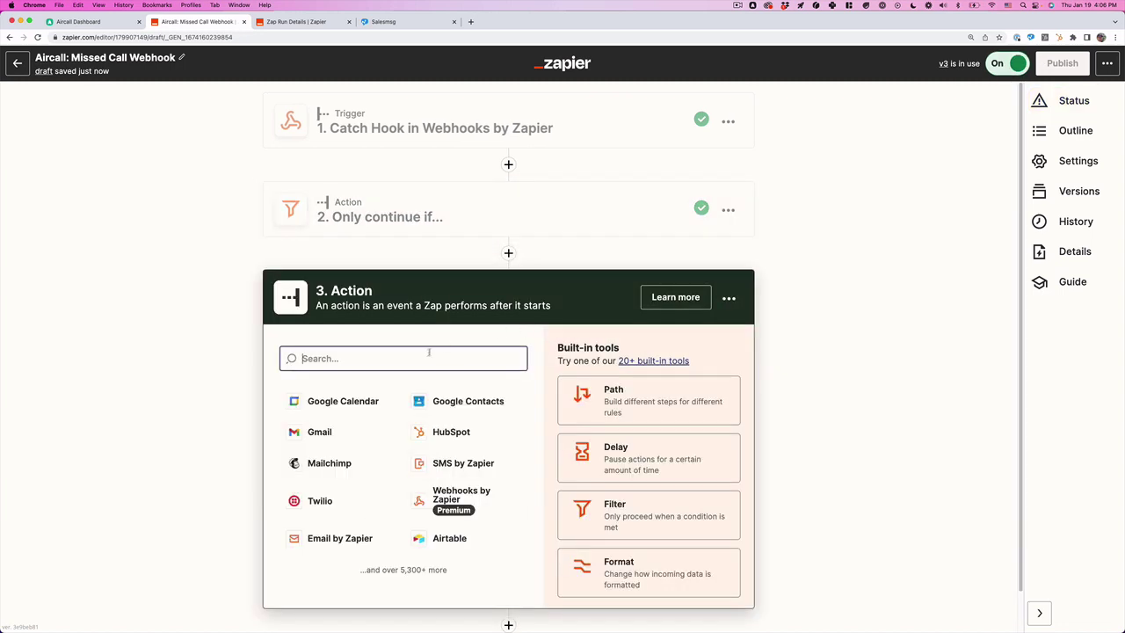
pyautogui.write('form')
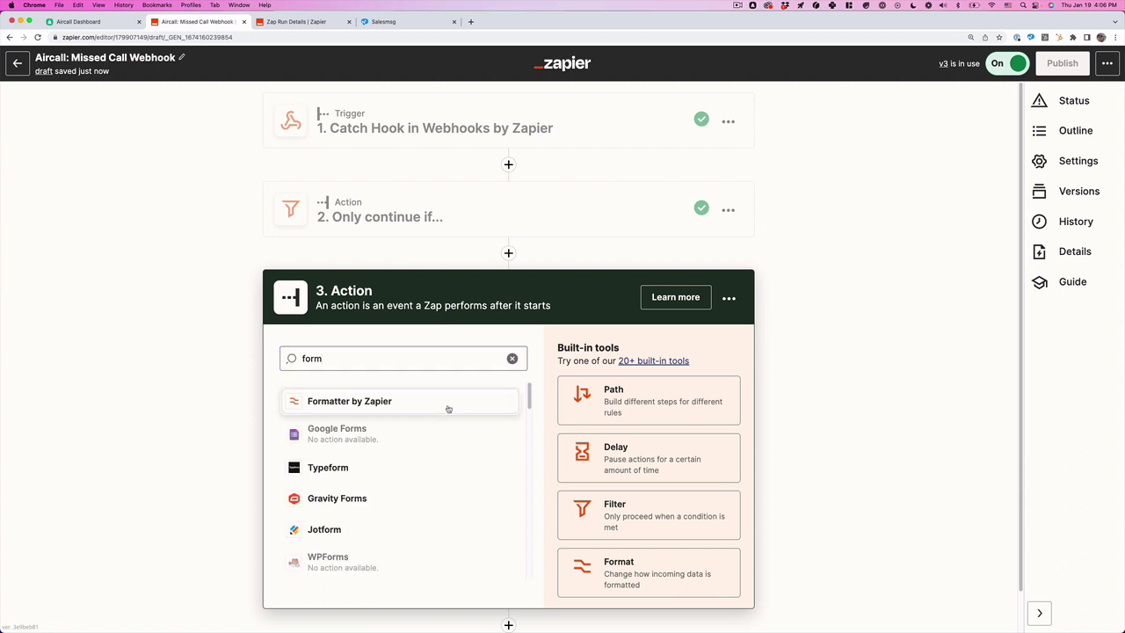
pyautogui.click(449, 405)
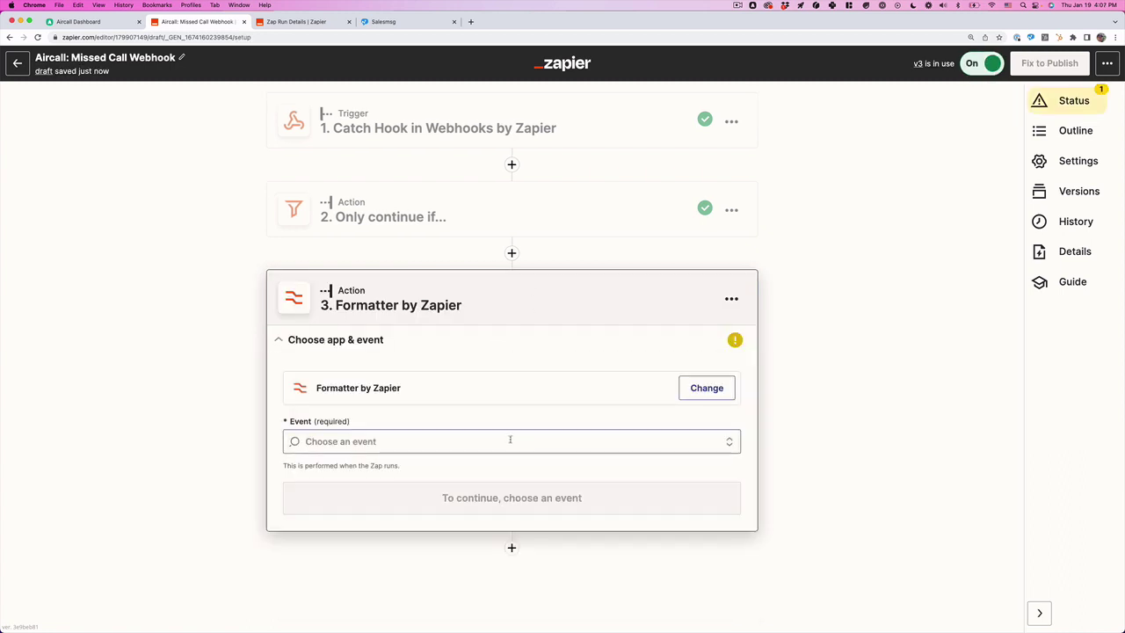
pyautogui.click(513, 440)
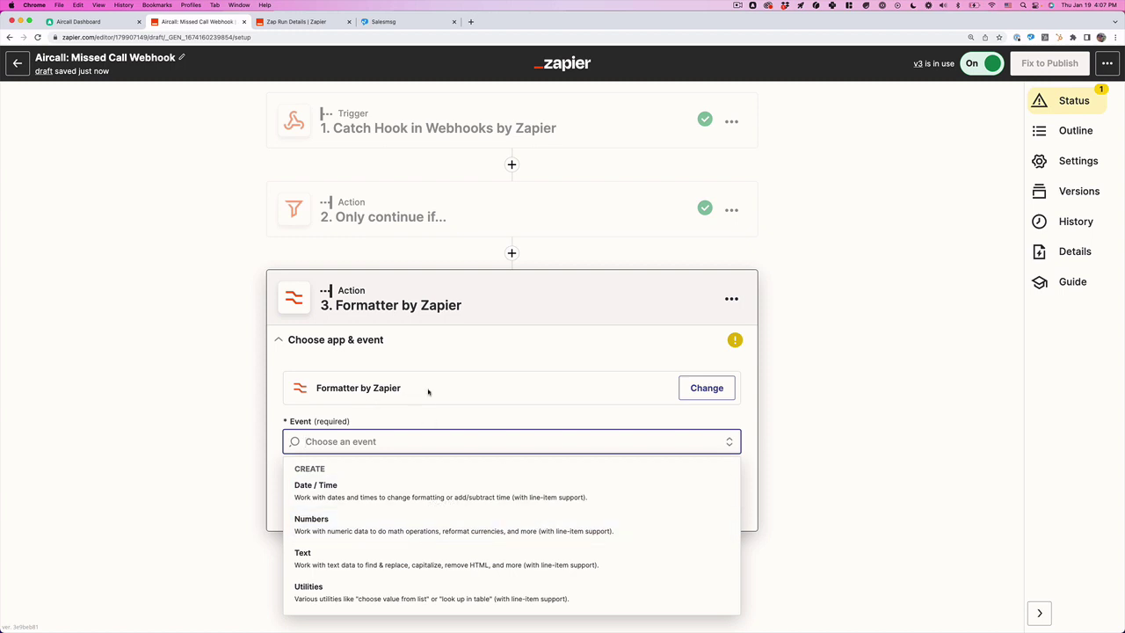
pyautogui.click(548, 519)
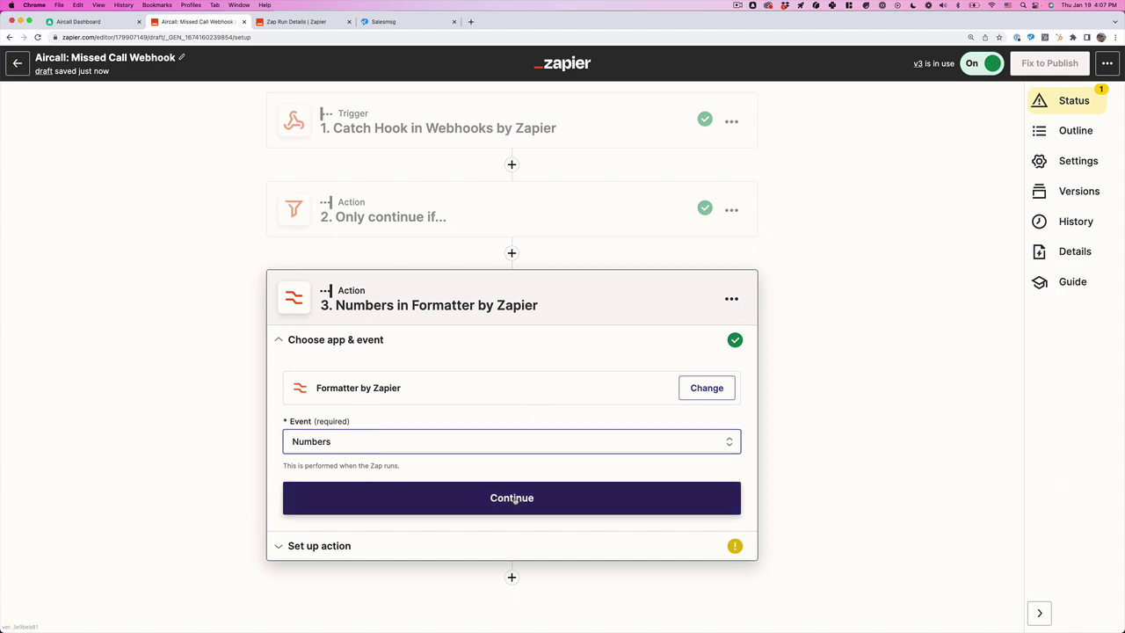
pyautogui.click(514, 496)
pyautogui.click(498, 430)
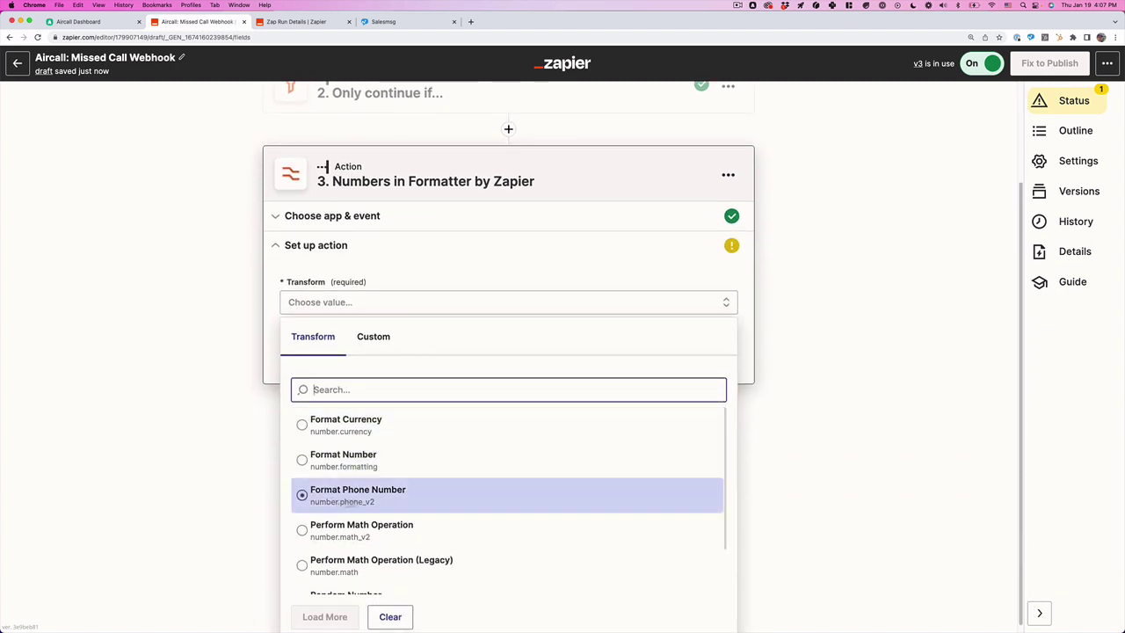
# Choose the Format Phone Number transform with Data Number Digits as the input
pyautogui.click(413, 495)
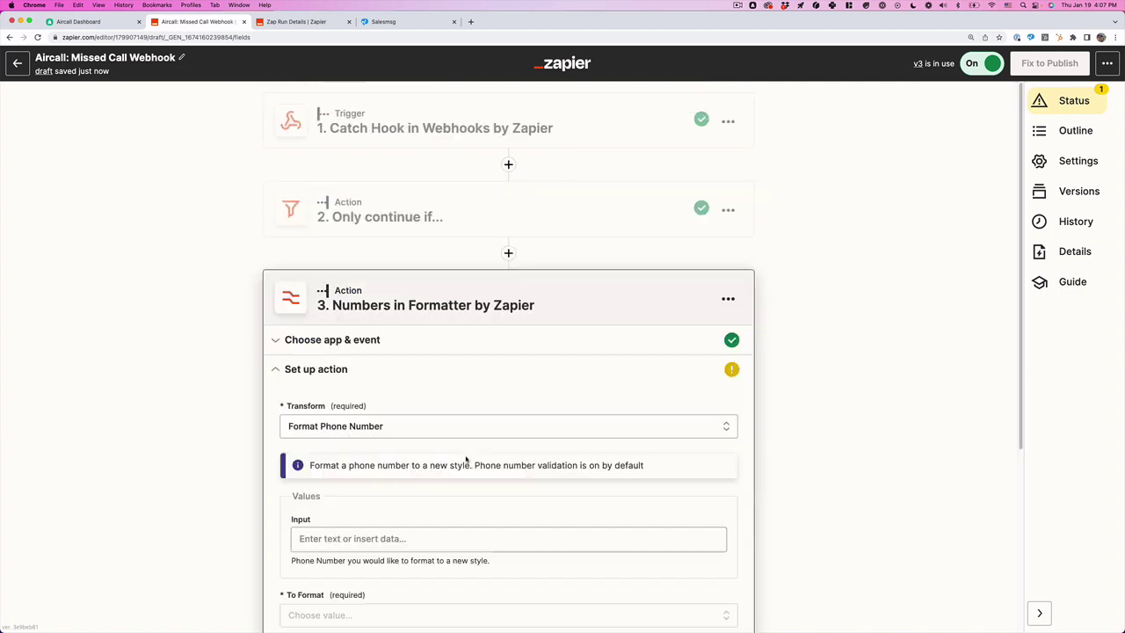
pyautogui.scroll(-2, 484, 456)
pyautogui.click(447, 431)
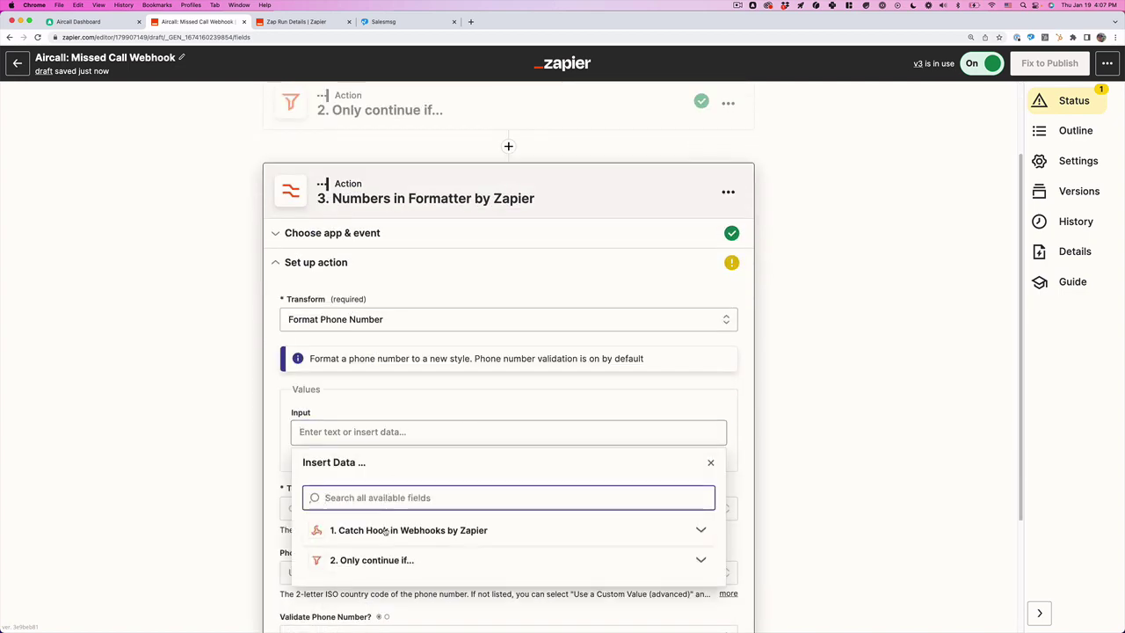
pyautogui.click(381, 435)
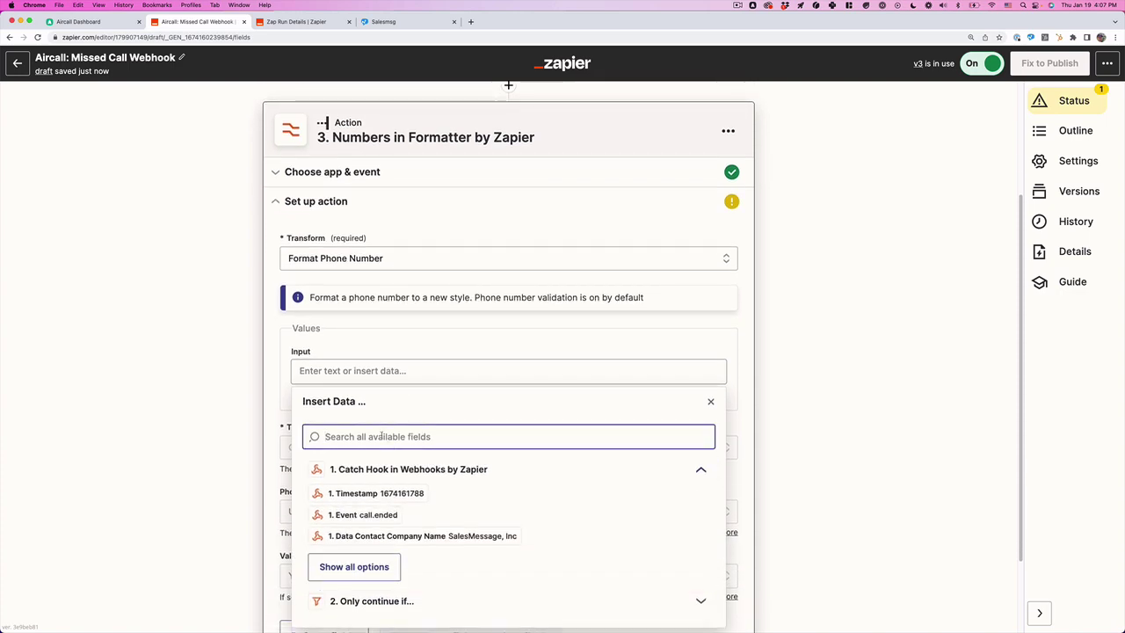
pyautogui.write('numb')
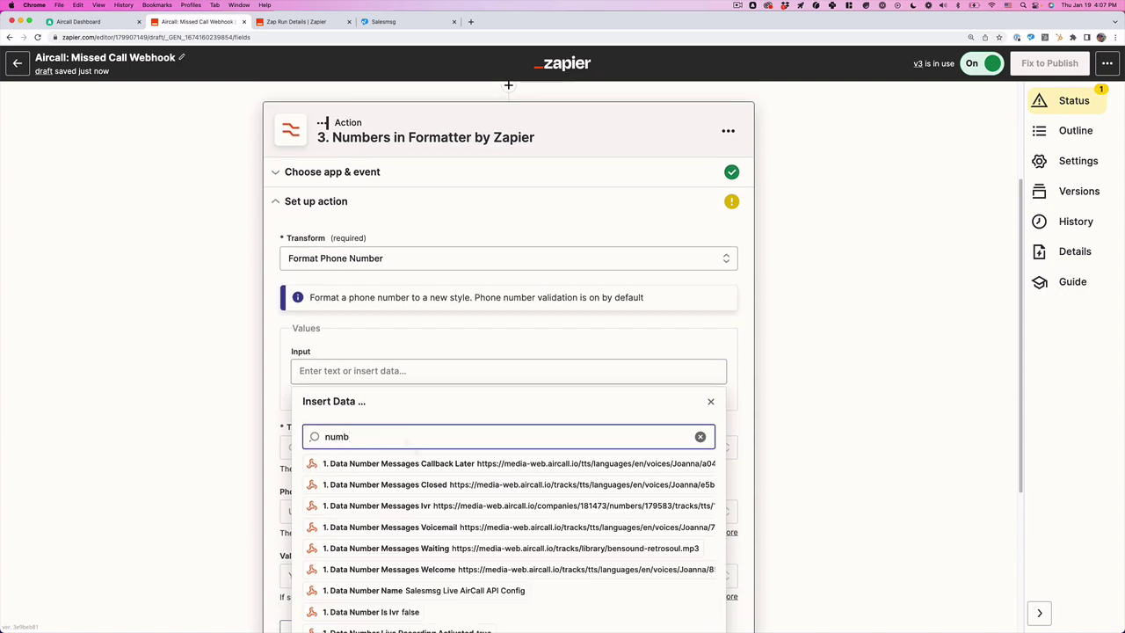
pyautogui.scroll(-3, 547, 489)
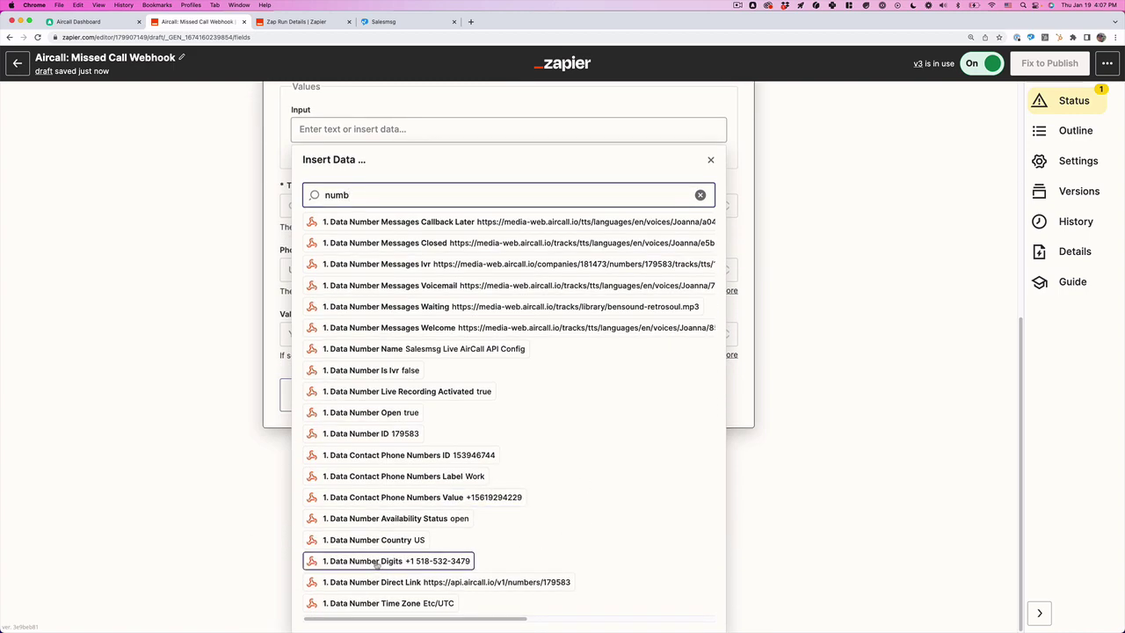
pyautogui.click(438, 562)
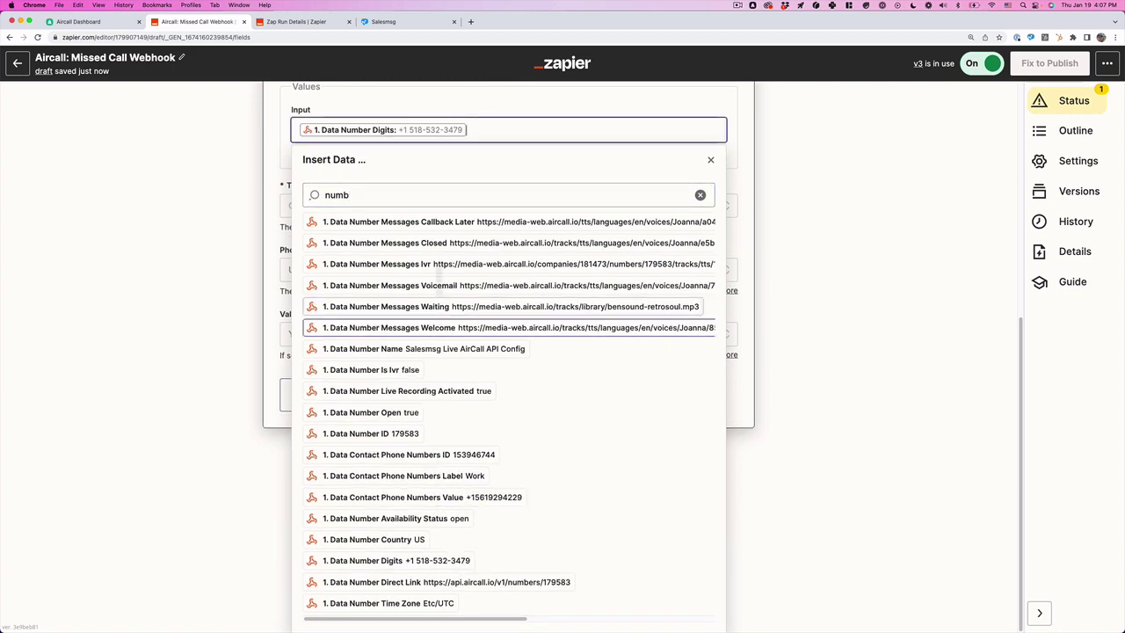
pyautogui.click(408, 23)
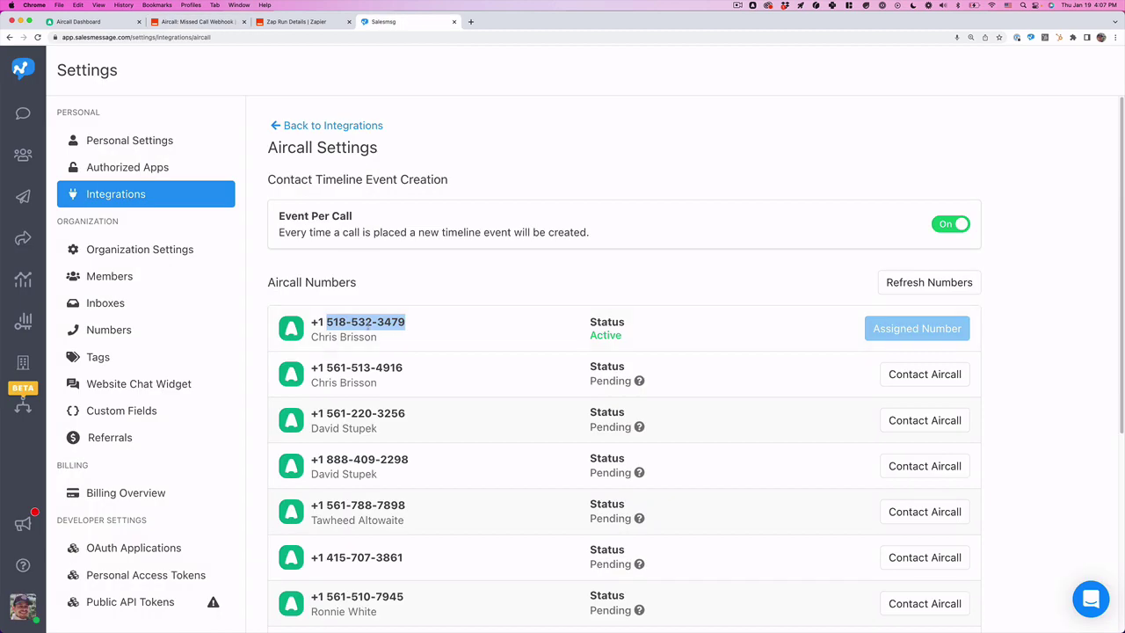
pyautogui.click(120, 27)
pyautogui.click(184, 22)
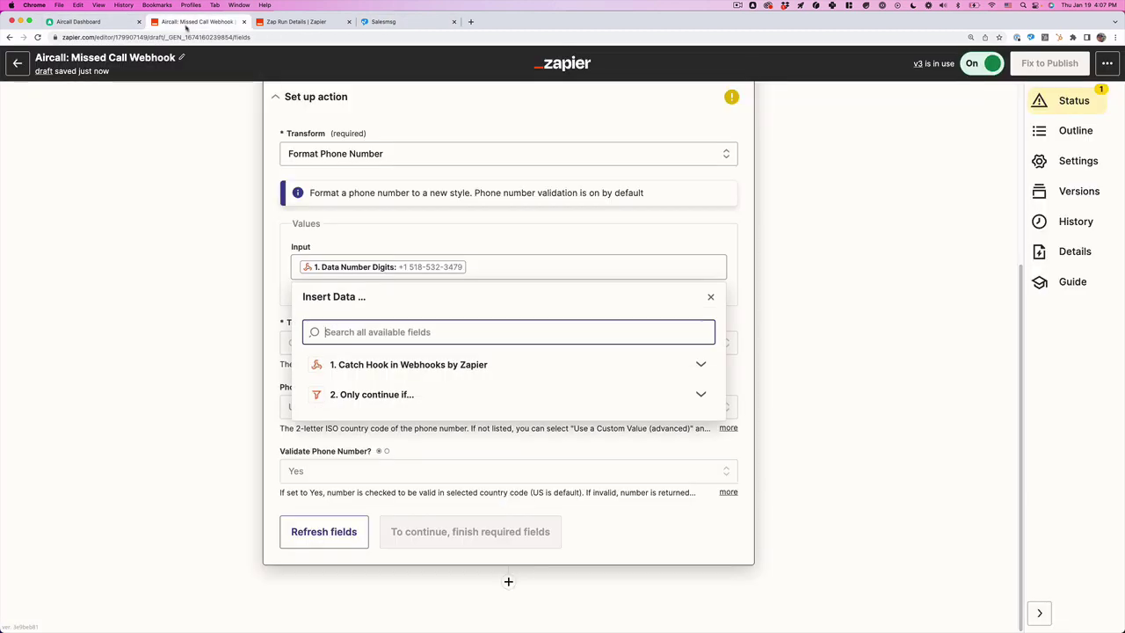
pyautogui.click(531, 223)
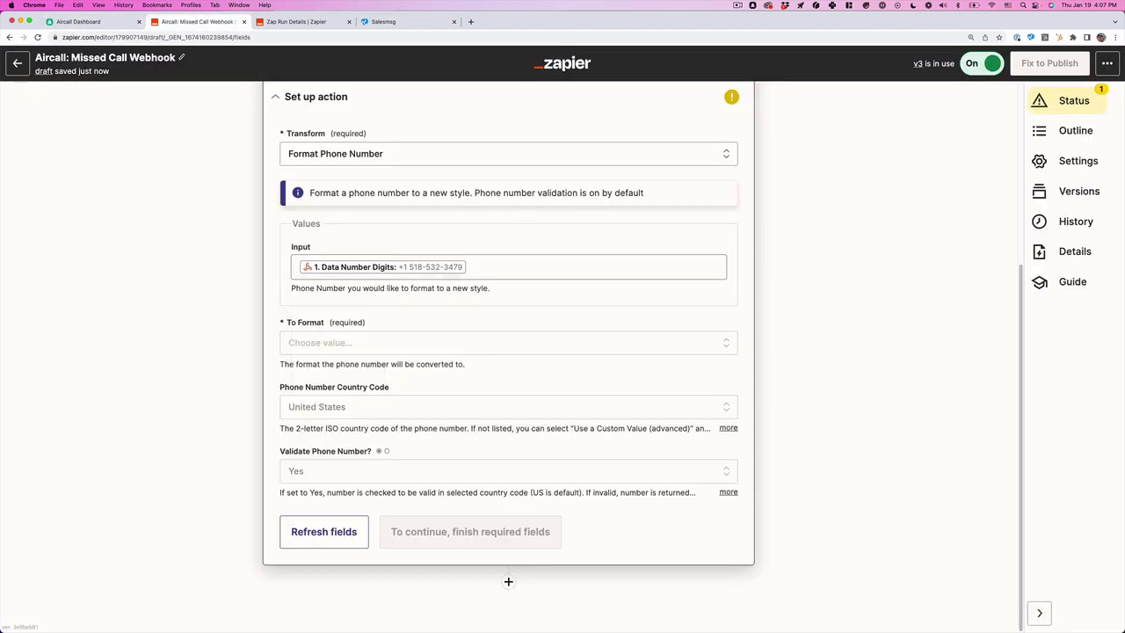
# Set the output format to E164, test the formatter, and add a fourth step
pyautogui.click(402, 343)
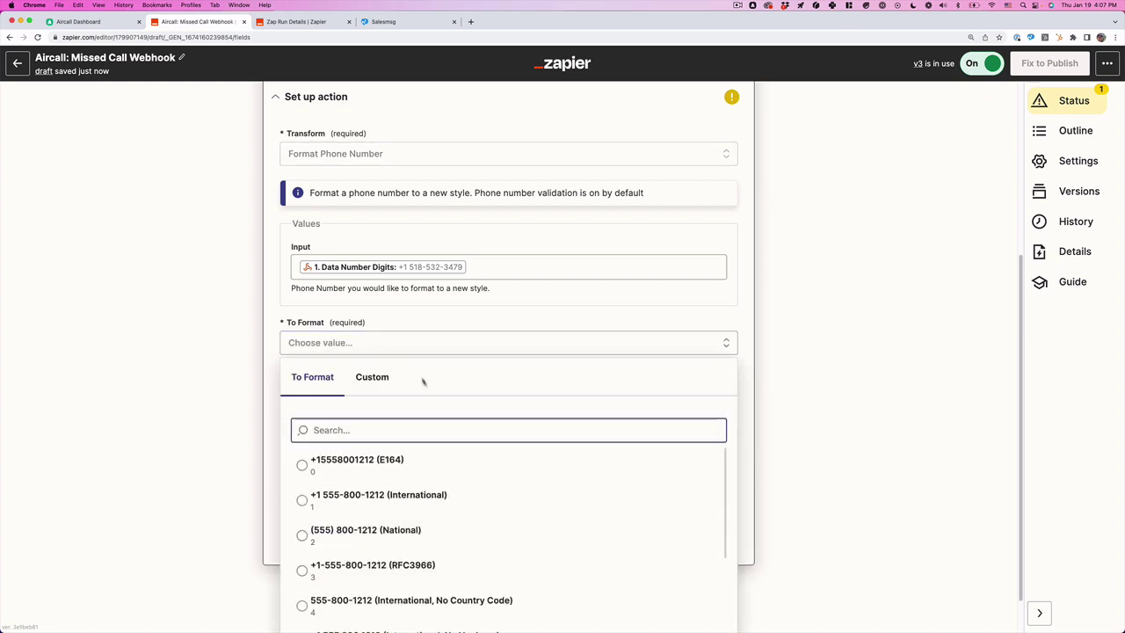
pyautogui.click(405, 466)
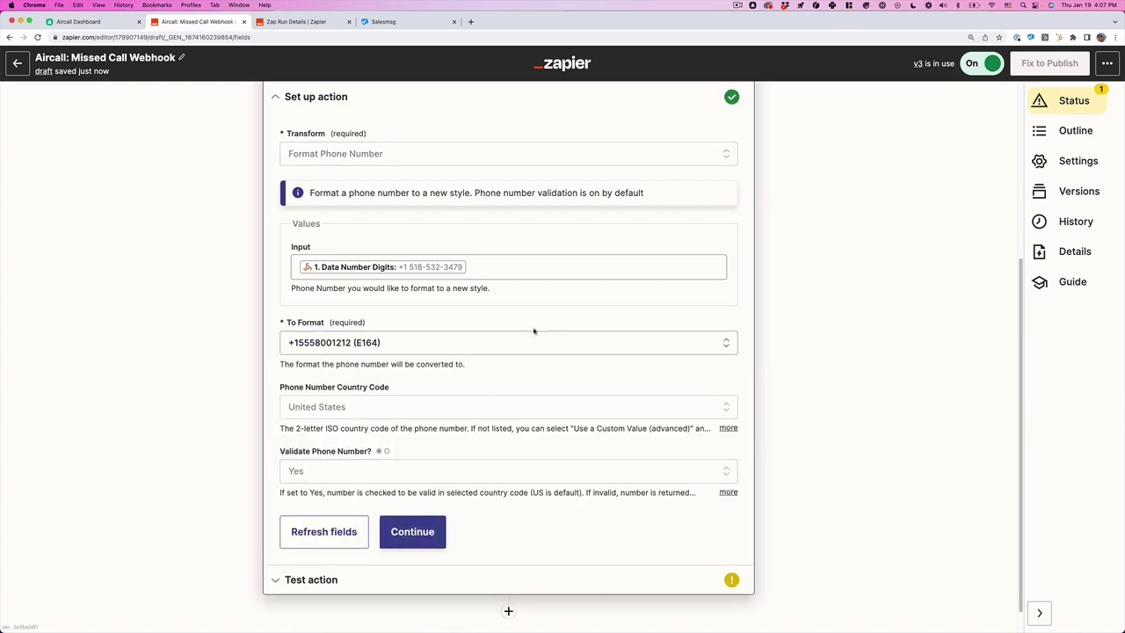
pyautogui.click(397, 540)
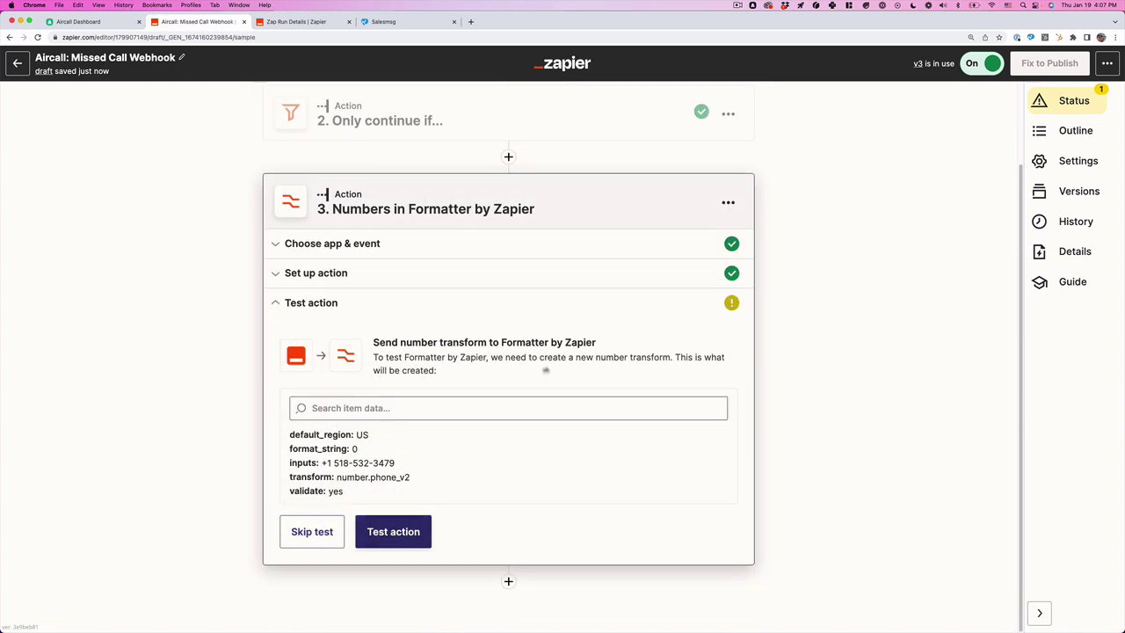
pyautogui.click(394, 533)
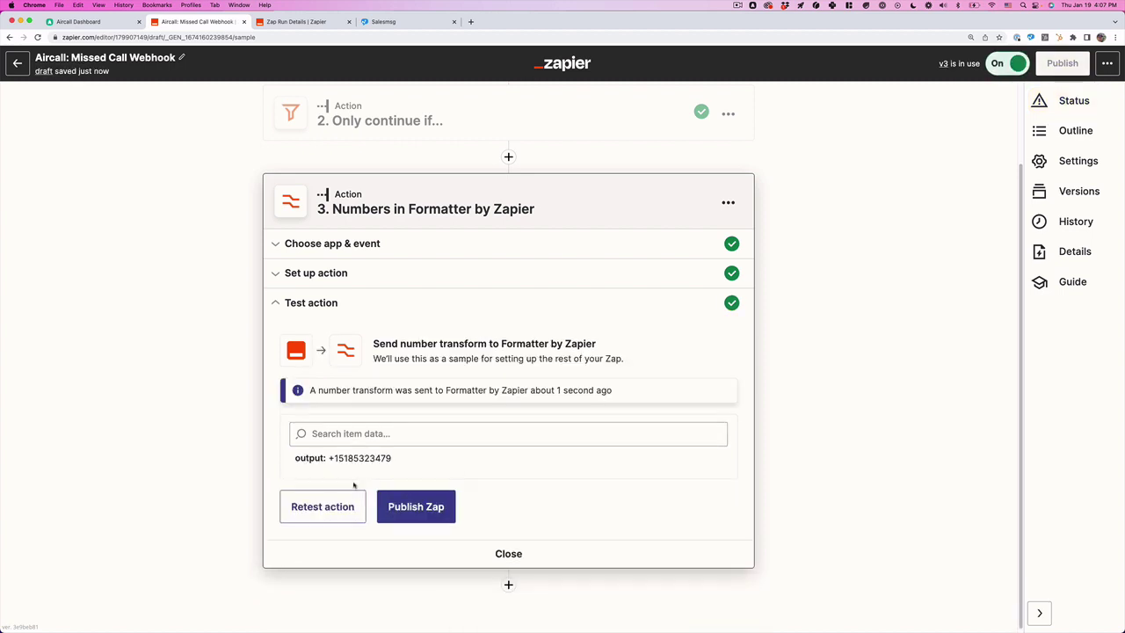
pyautogui.click(413, 507)
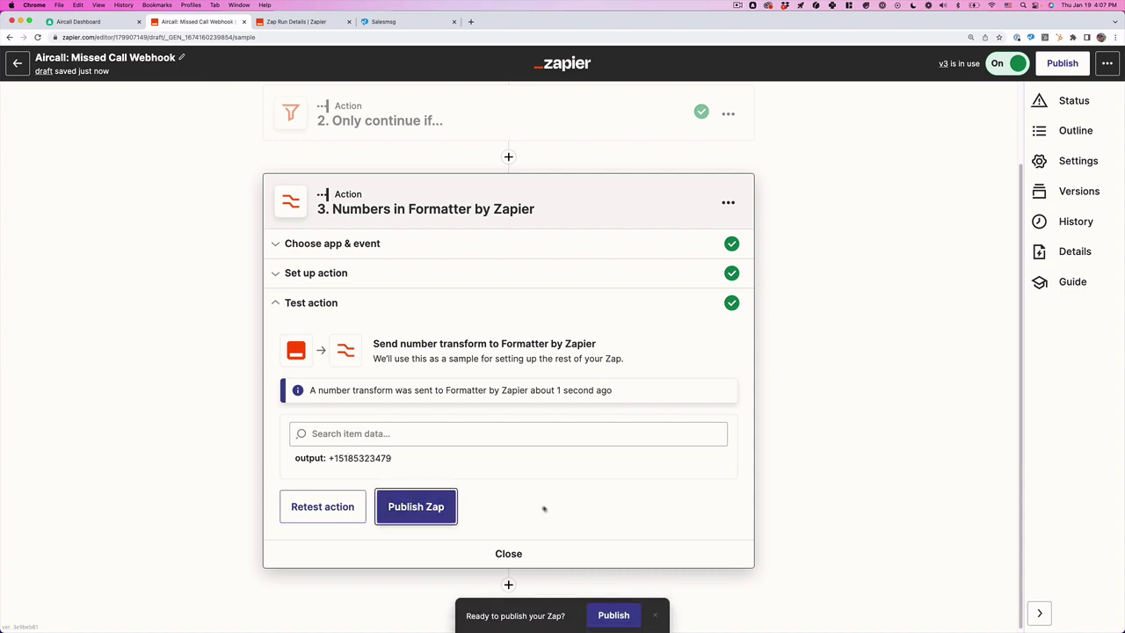
pyautogui.click(508, 585)
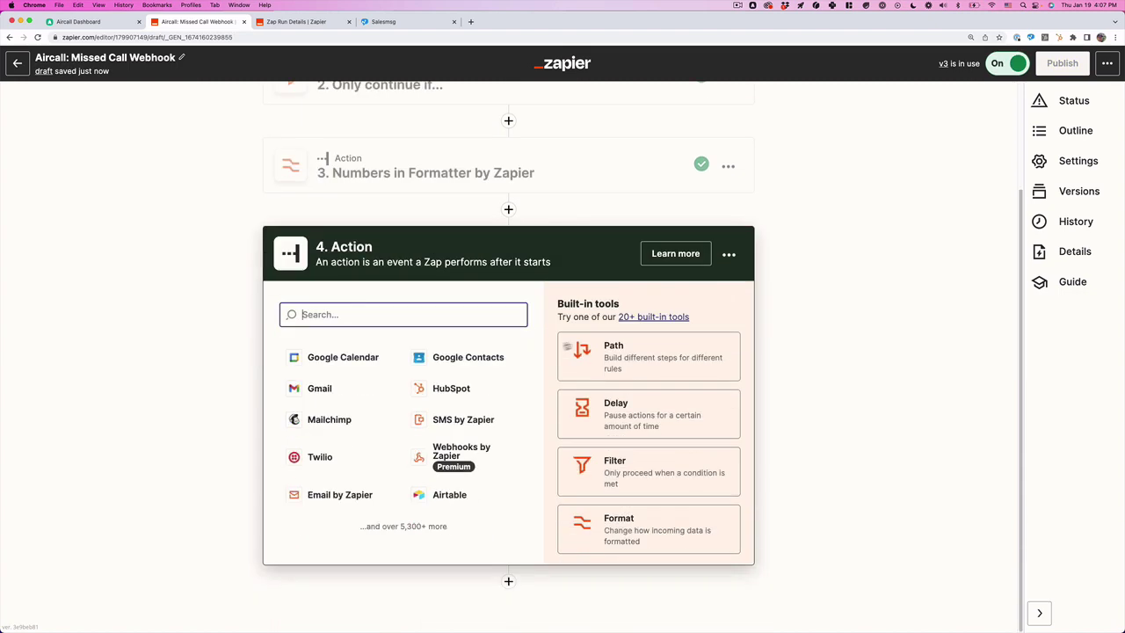
# Make step 4 a Salesmsg Send a Text Message (SMS / MMS) action
pyautogui.write('salesmsg')
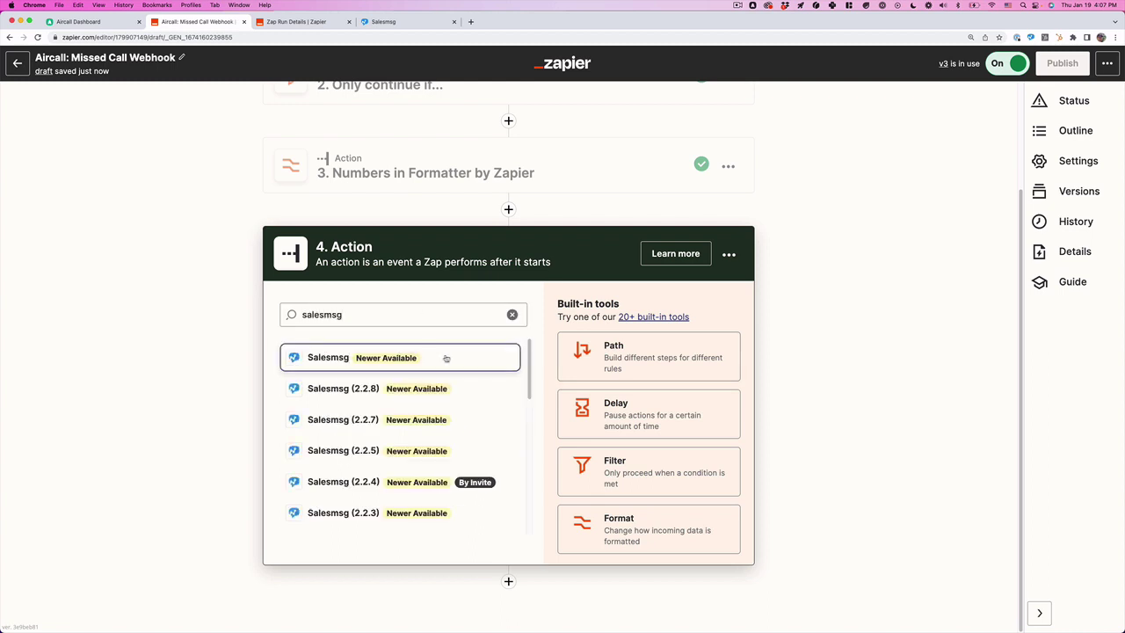
pyautogui.click(444, 357)
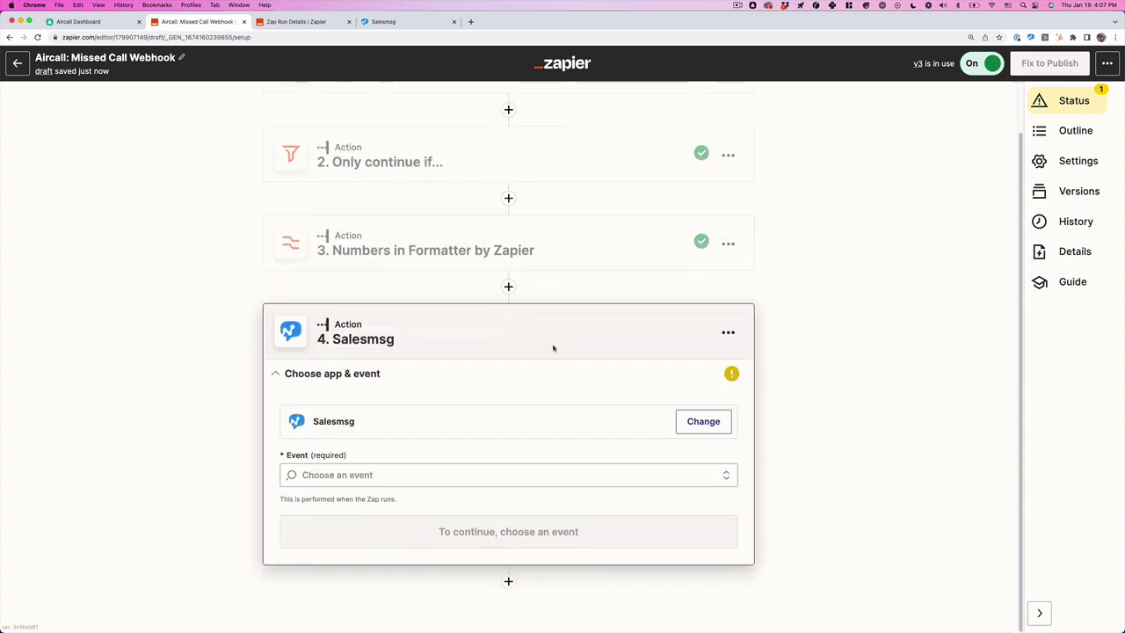
pyautogui.click(510, 472)
pyautogui.write('se')
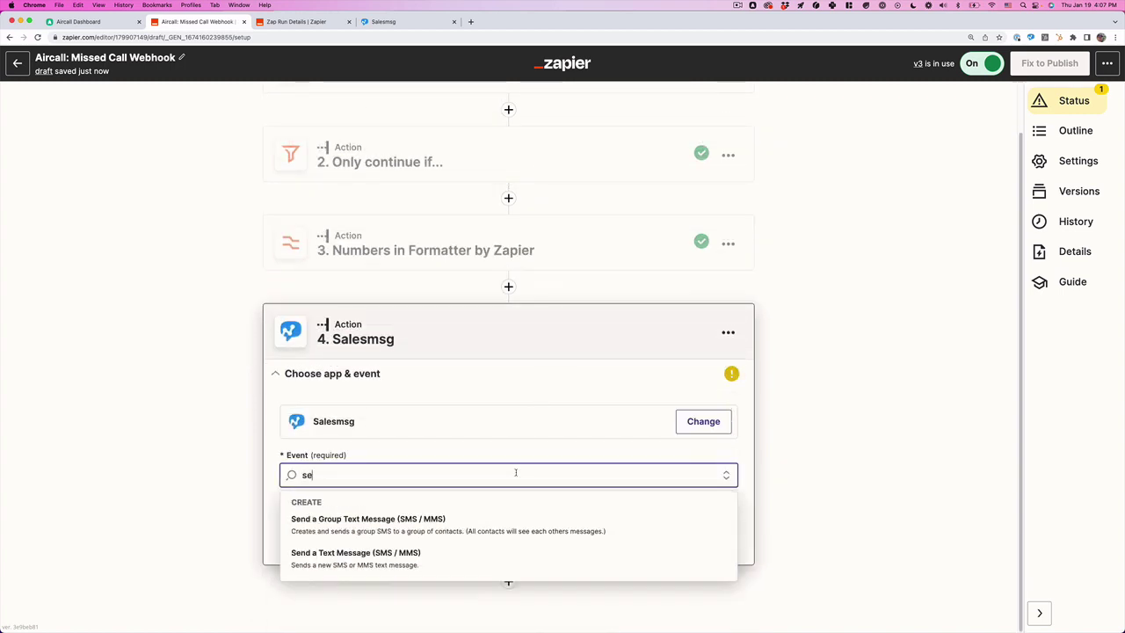
pyautogui.click(444, 557)
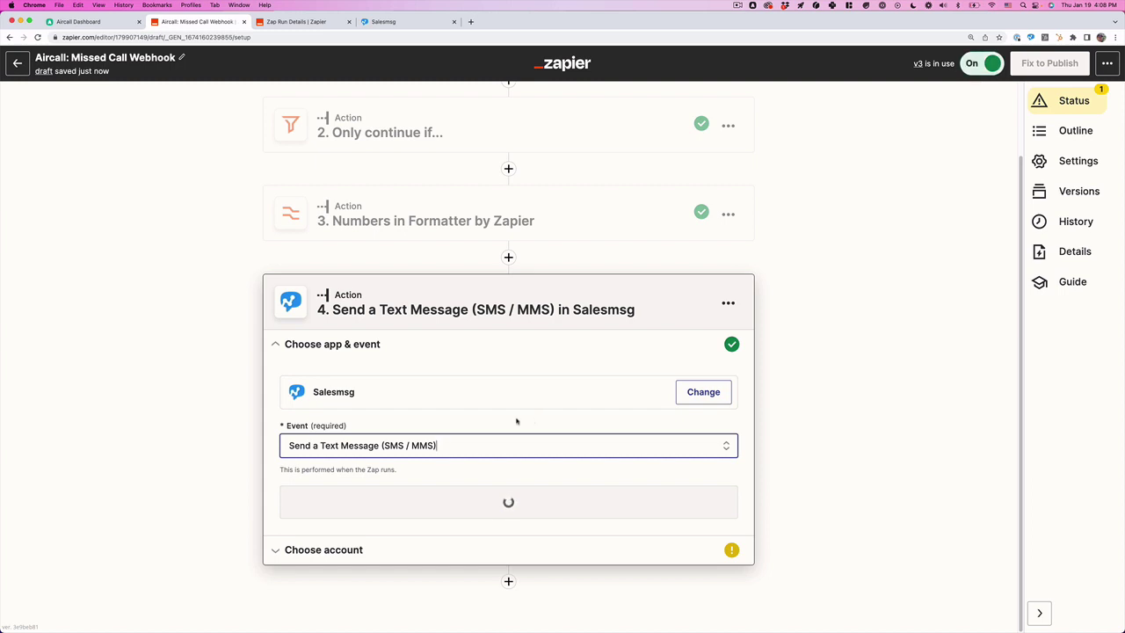
pyautogui.click(509, 503)
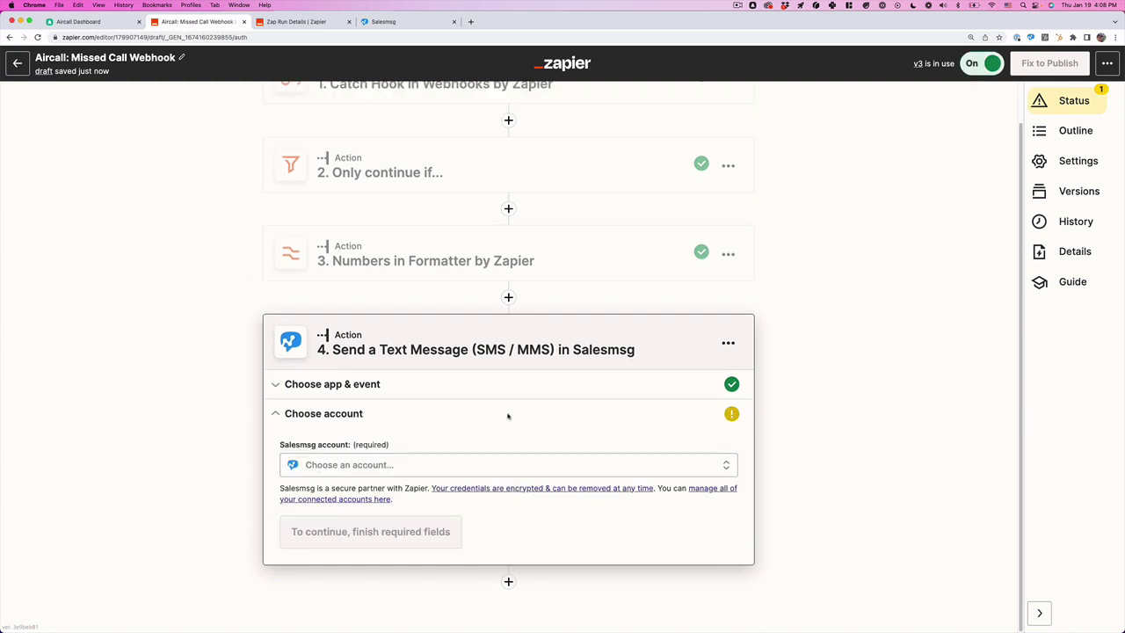
# Connect the live Salesmsg account and bring up the sending number choices
pyautogui.click(495, 454)
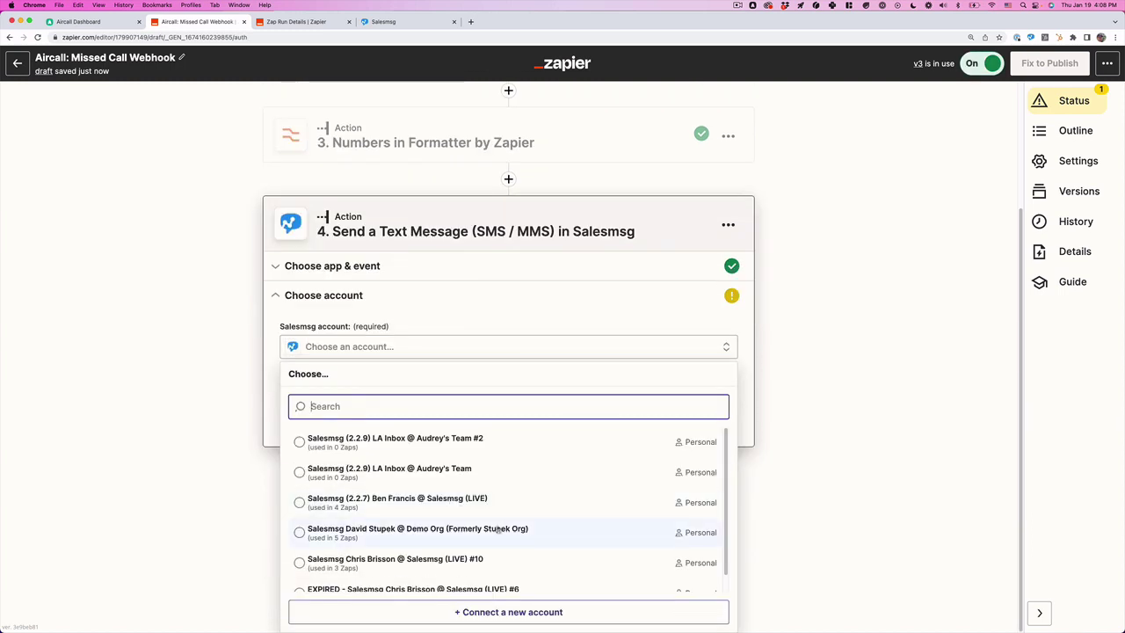
pyautogui.scroll(-1, 474, 518)
pyautogui.click(426, 552)
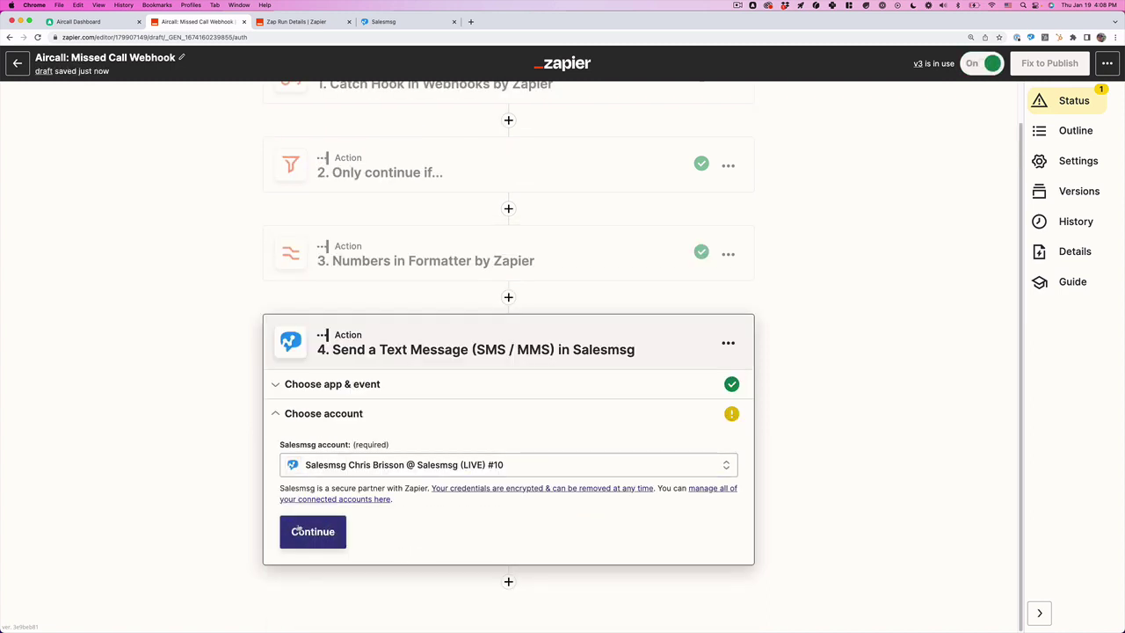
pyautogui.click(299, 500)
pyautogui.scroll(-4, 526, 399)
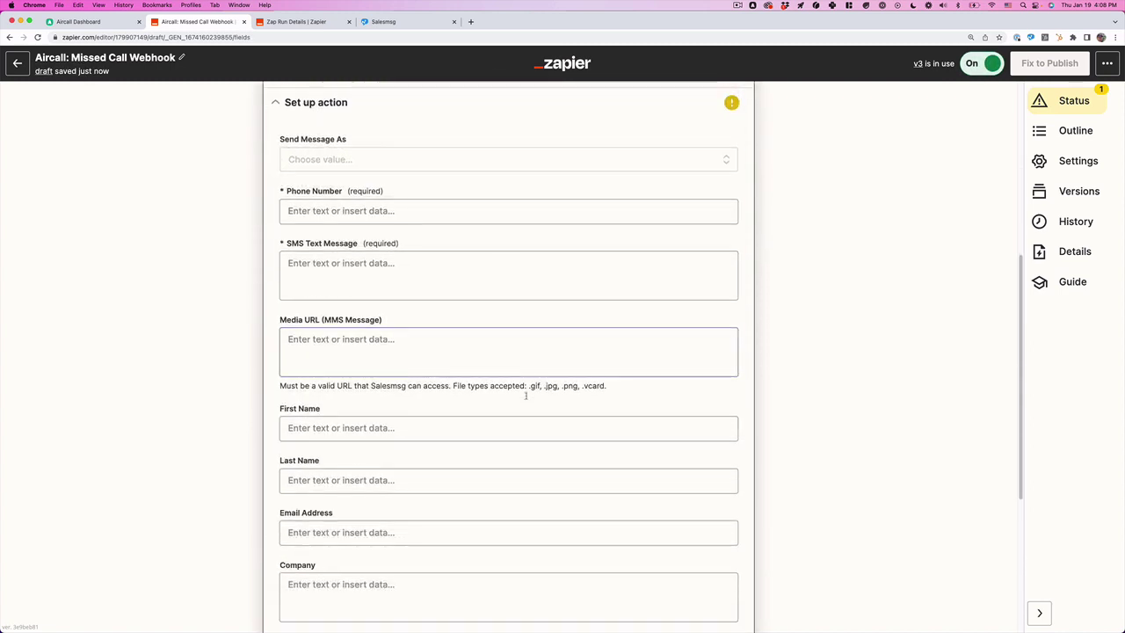
pyautogui.scroll(2, 527, 390)
pyautogui.click(443, 300)
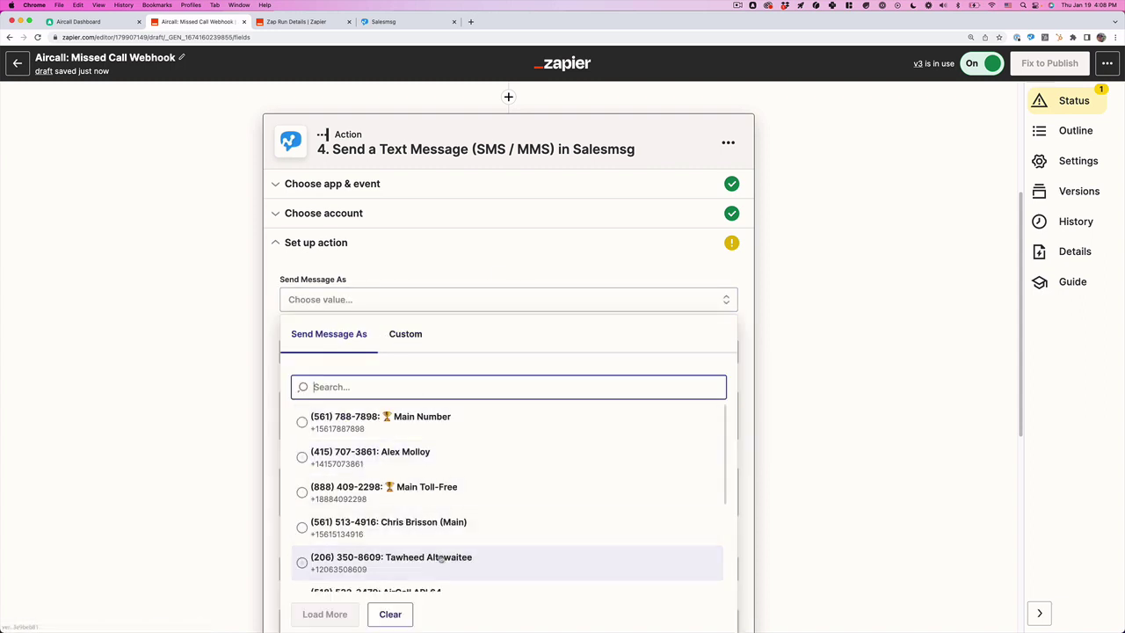
# Try the Main Toll-Free and Main Number senders, then switch Send Message As to custom data
pyautogui.click(472, 488)
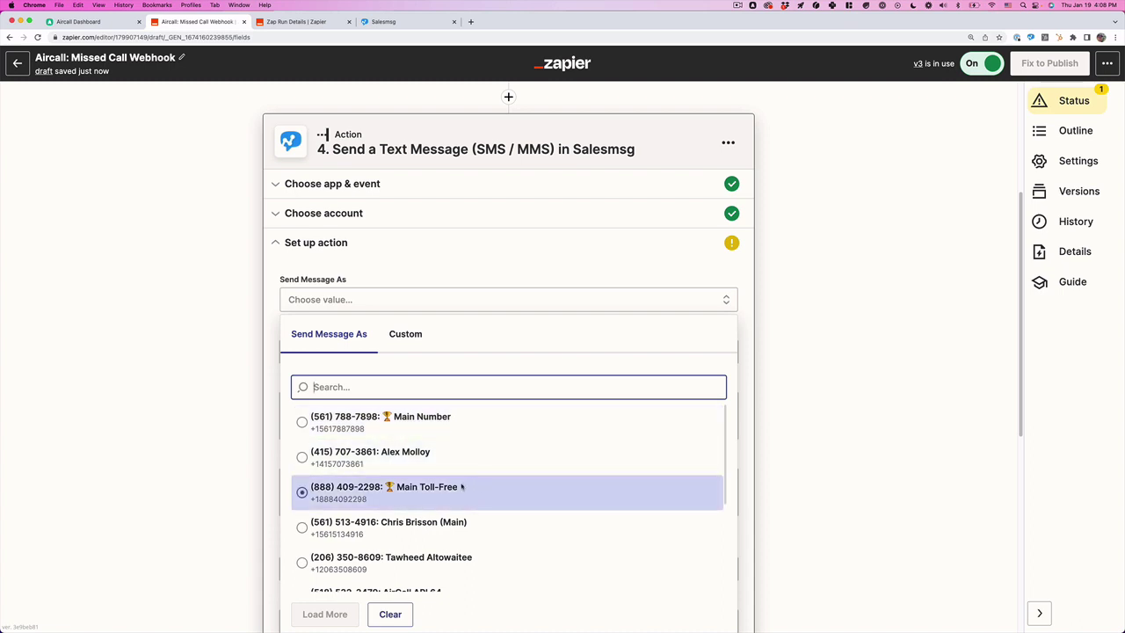
pyautogui.click(515, 414)
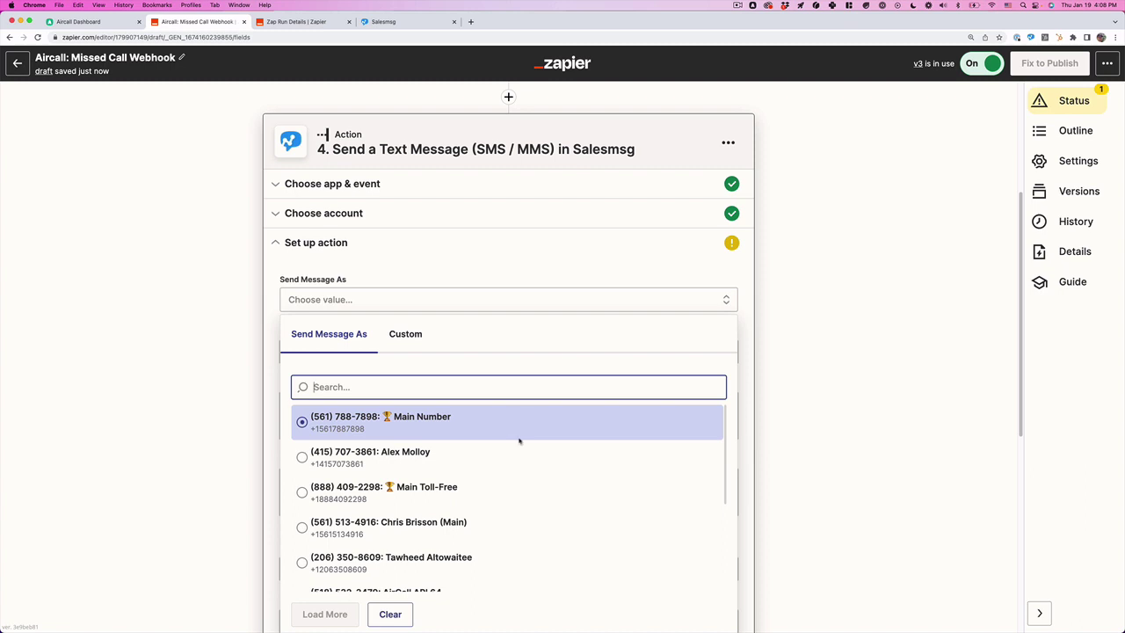
pyautogui.click(405, 335)
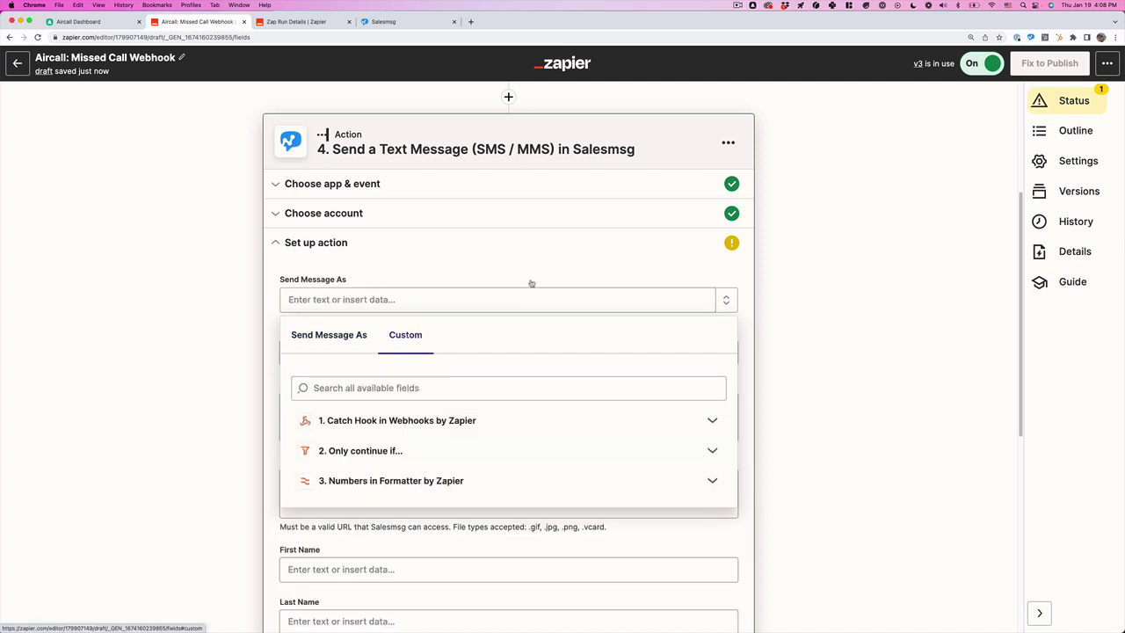
pyautogui.click(431, 420)
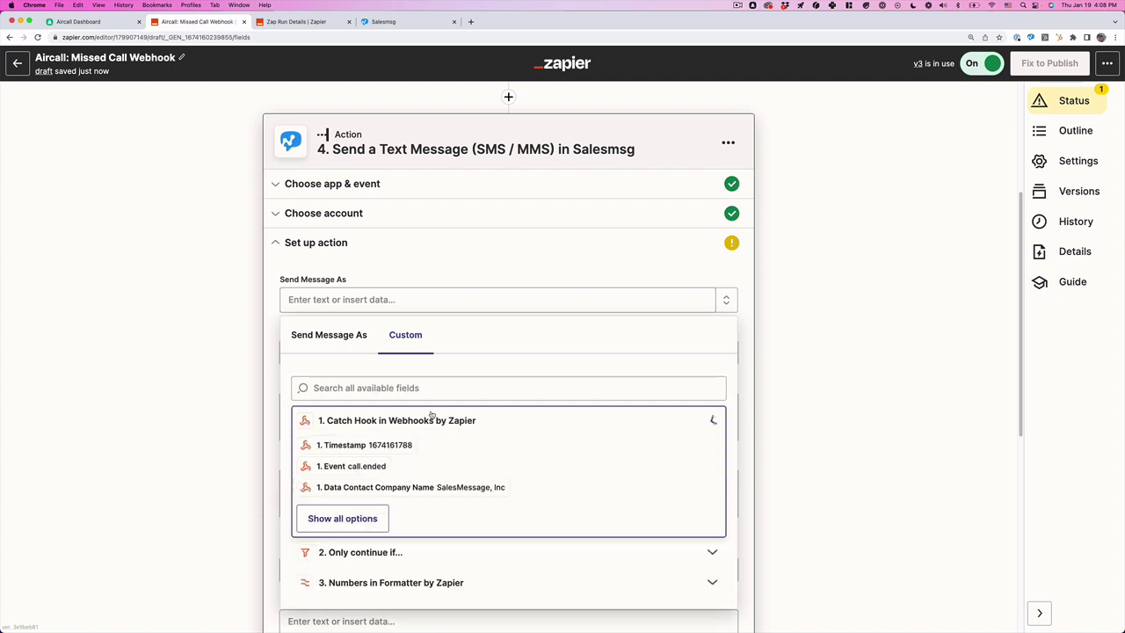
pyautogui.click(404, 387)
pyautogui.click(472, 420)
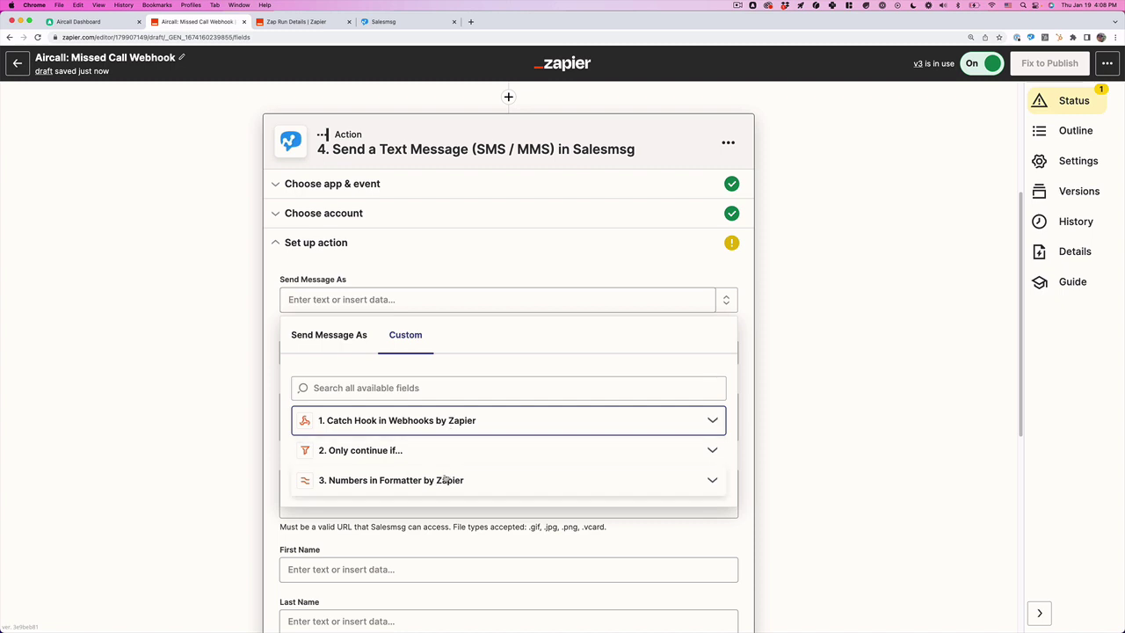
# Insert step 3's Formatter Output into Send Message As and compare numbers in Salesmsg
pyautogui.click(454, 474)
pyautogui.scroll(-1, 518, 448)
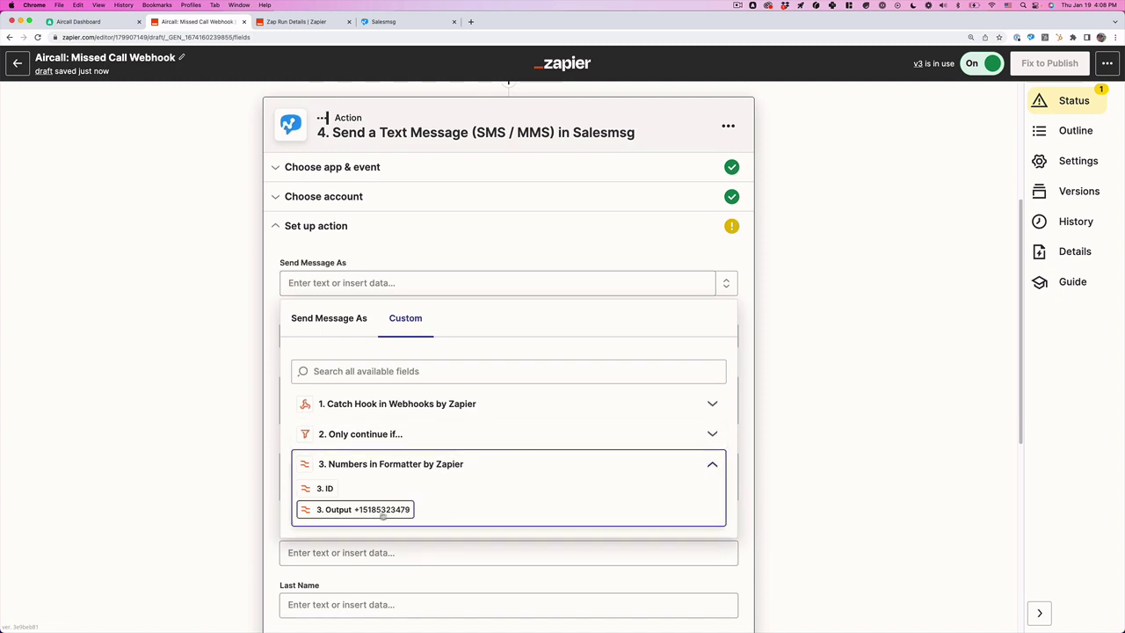
pyautogui.click(341, 510)
pyautogui.click(246, 290)
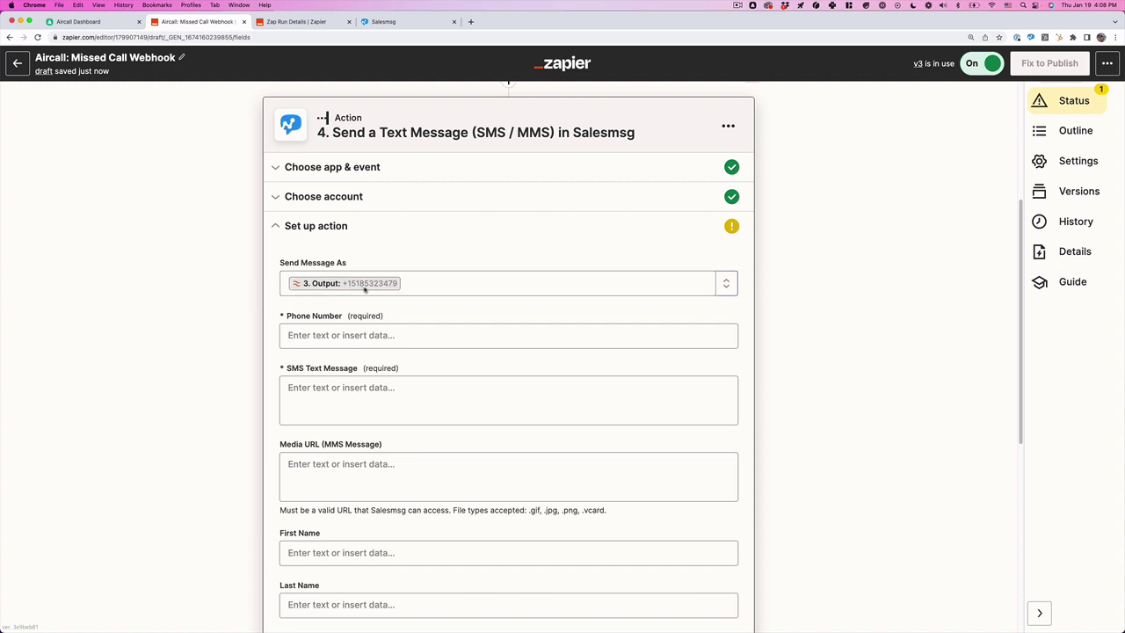
pyautogui.click(409, 22)
pyautogui.click(451, 286)
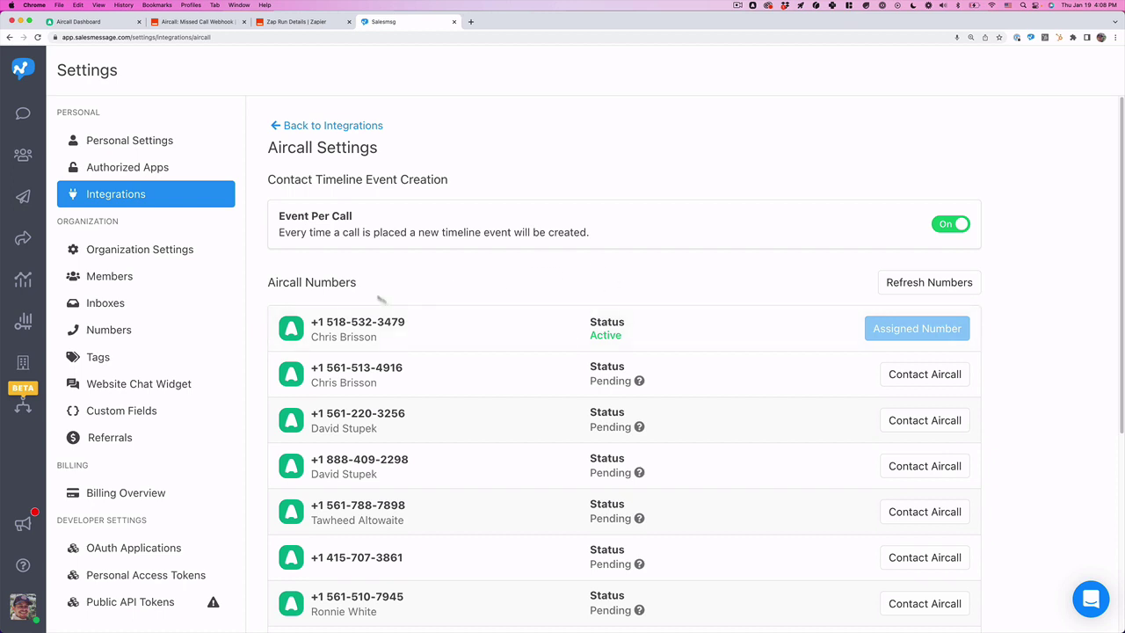
pyautogui.click(187, 22)
# Set the recipient phone number to the trigger's caller number field
pyautogui.scroll(-2, 794, 330)
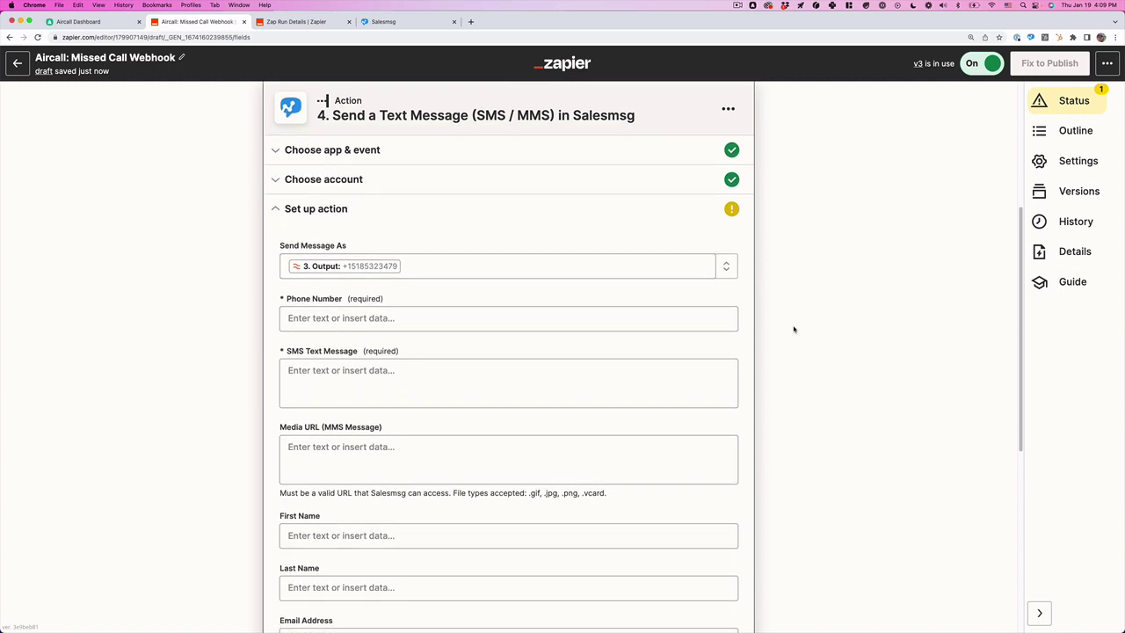
pyautogui.click(527, 297)
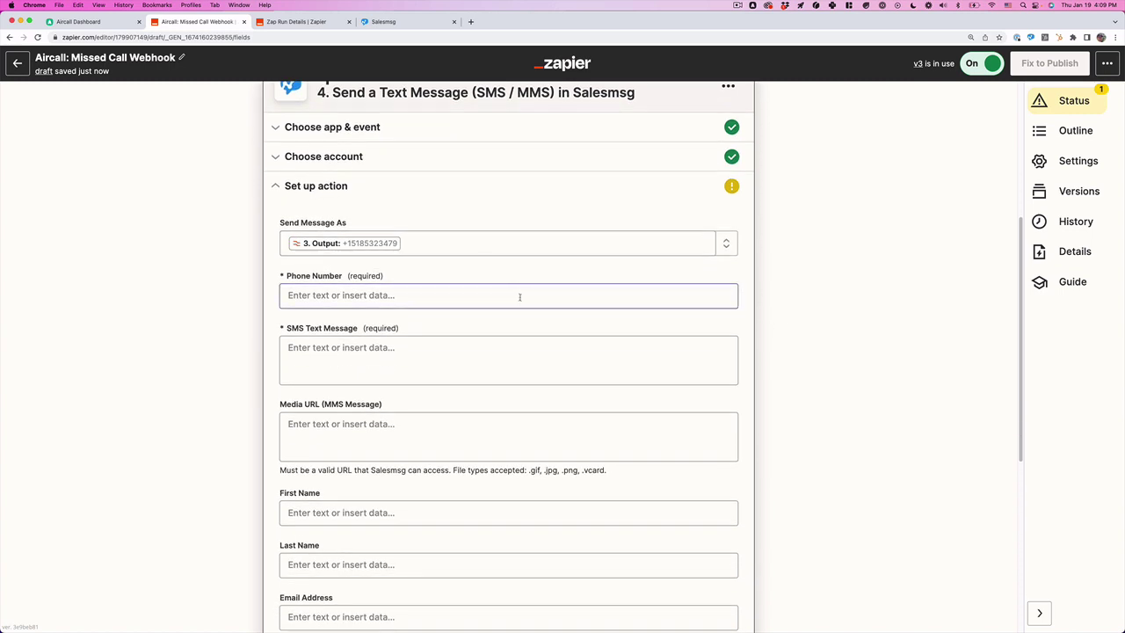
pyautogui.click(400, 393)
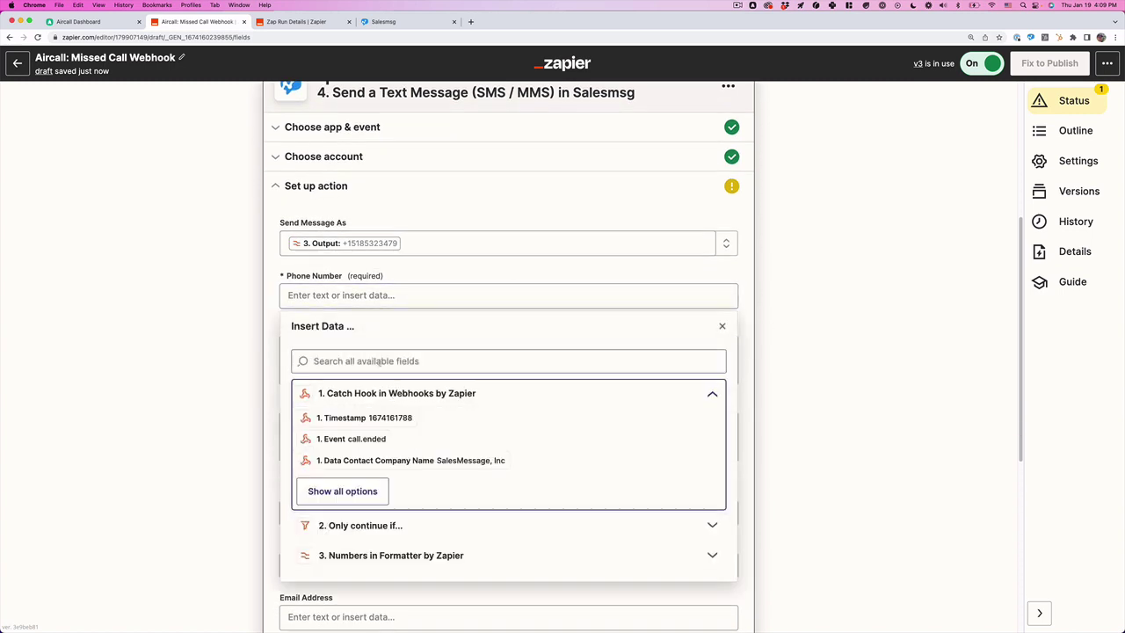
pyautogui.click(370, 360)
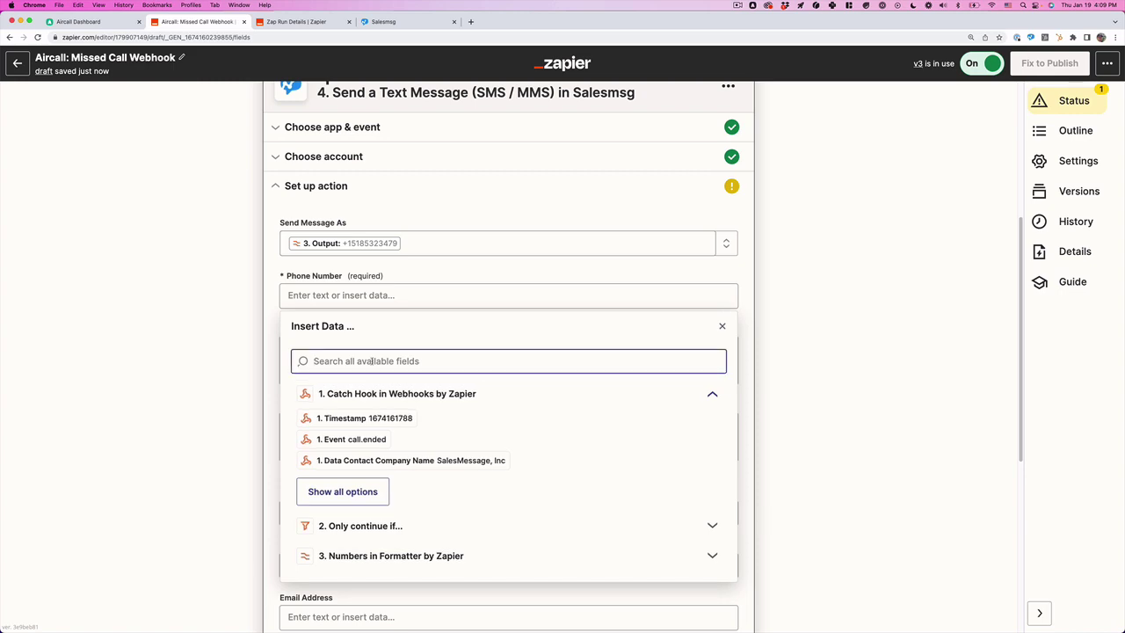
pyautogui.write('number')
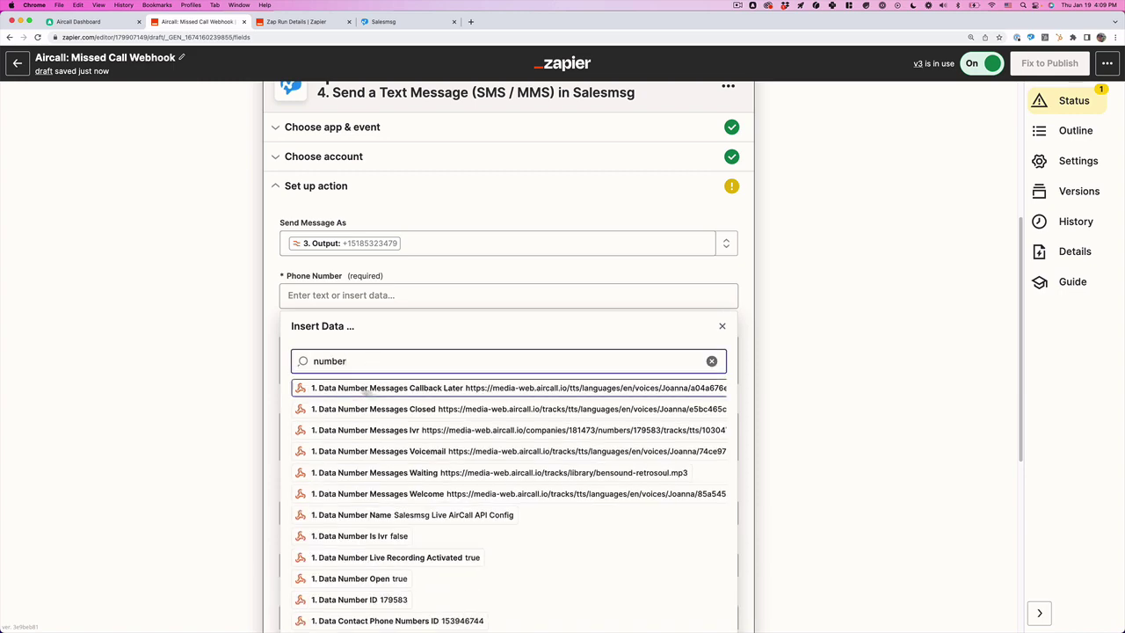
pyautogui.scroll(-3, 530, 454)
pyautogui.click(440, 424)
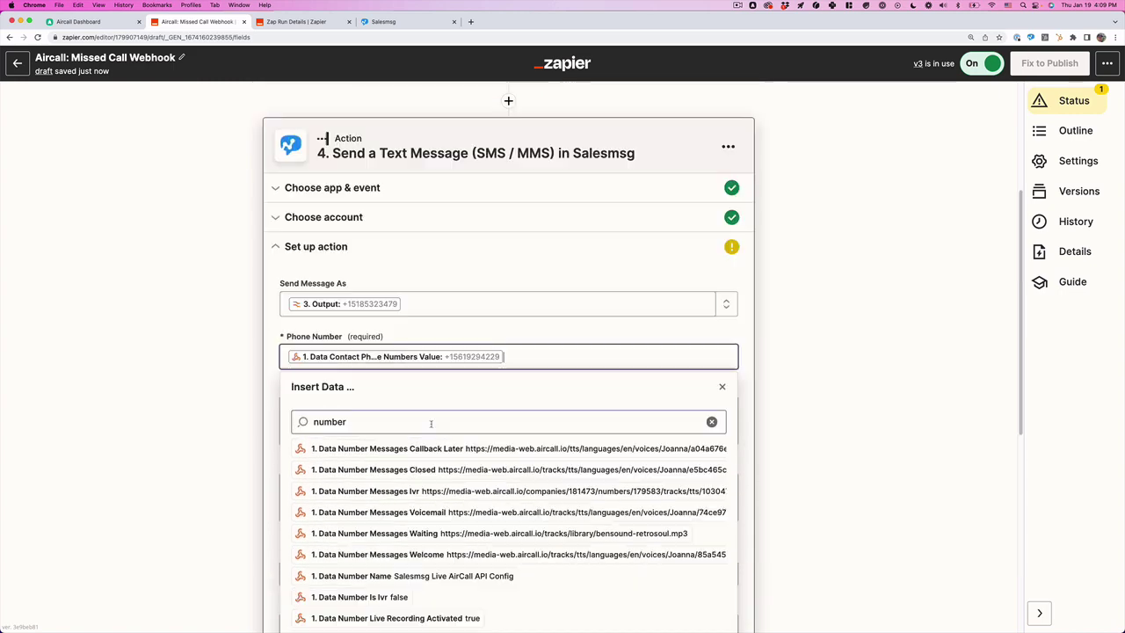
pyautogui.click(162, 345)
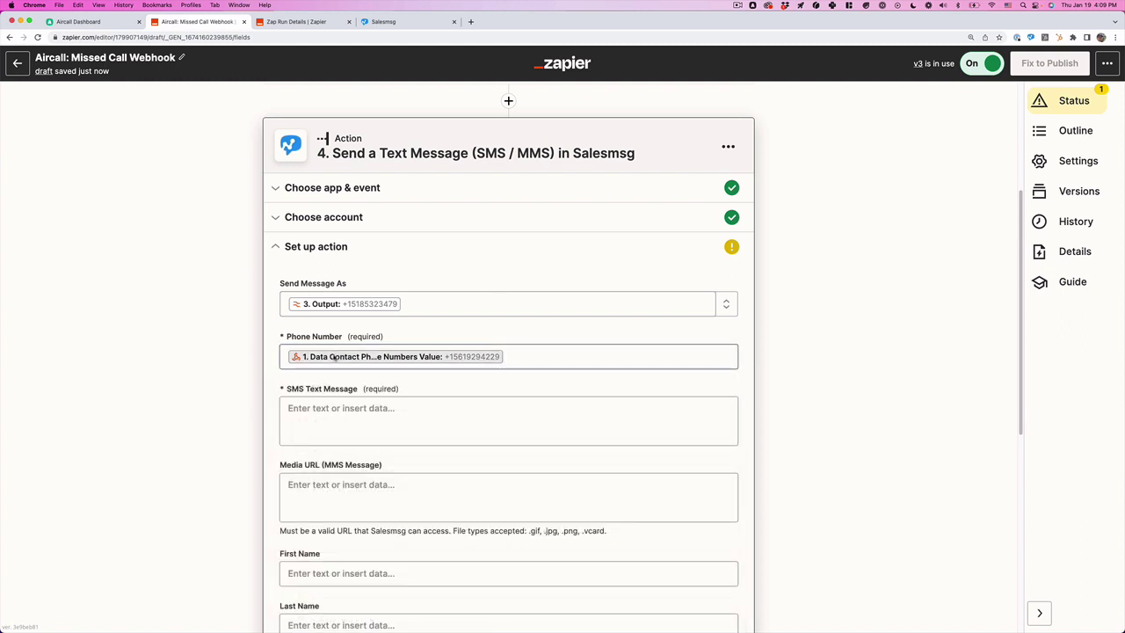
# Write the message body starting 'Hey there!'
pyautogui.click(475, 412)
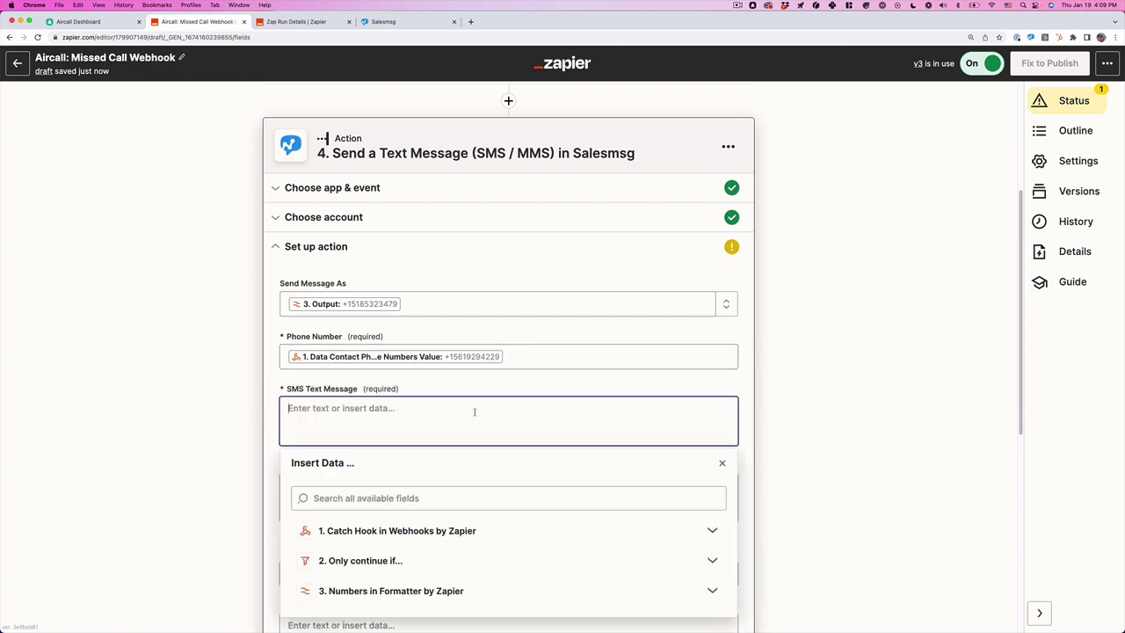
pyautogui.write('Hey there! Thanks for calling!')
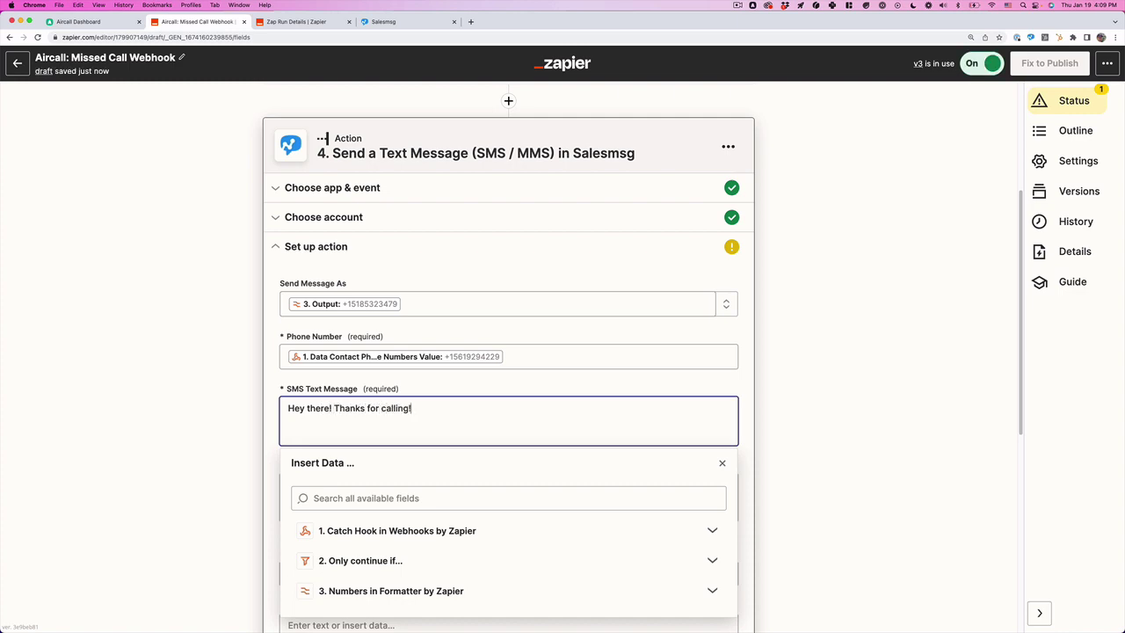
pyautogui.click(860, 360)
pyautogui.scroll(-3, 462, 352)
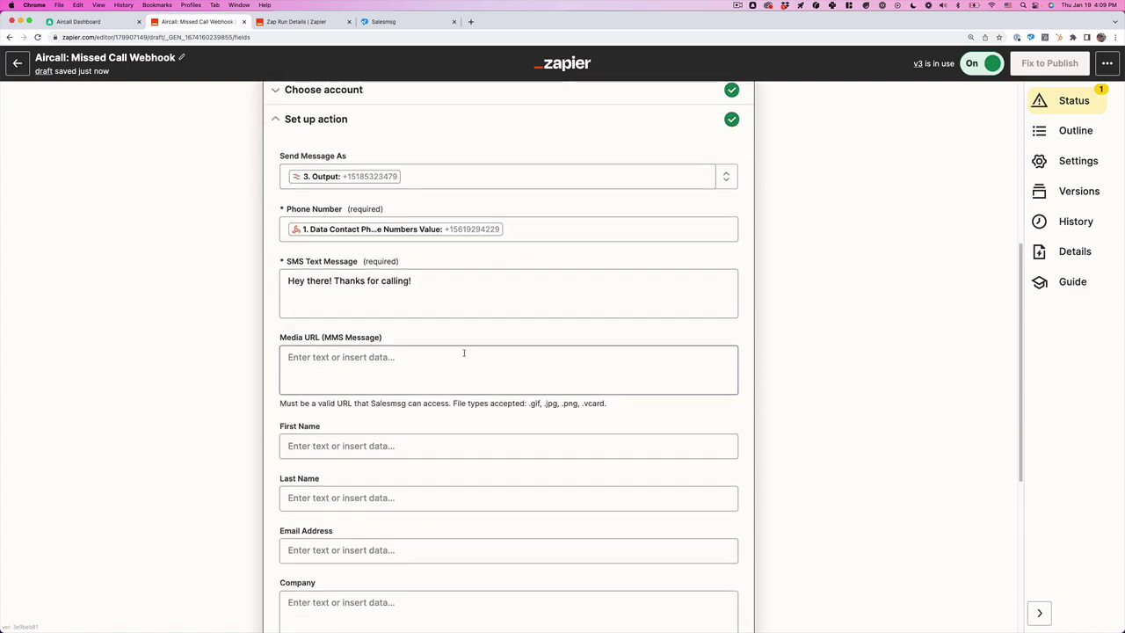
pyautogui.scroll(-1, 462, 351)
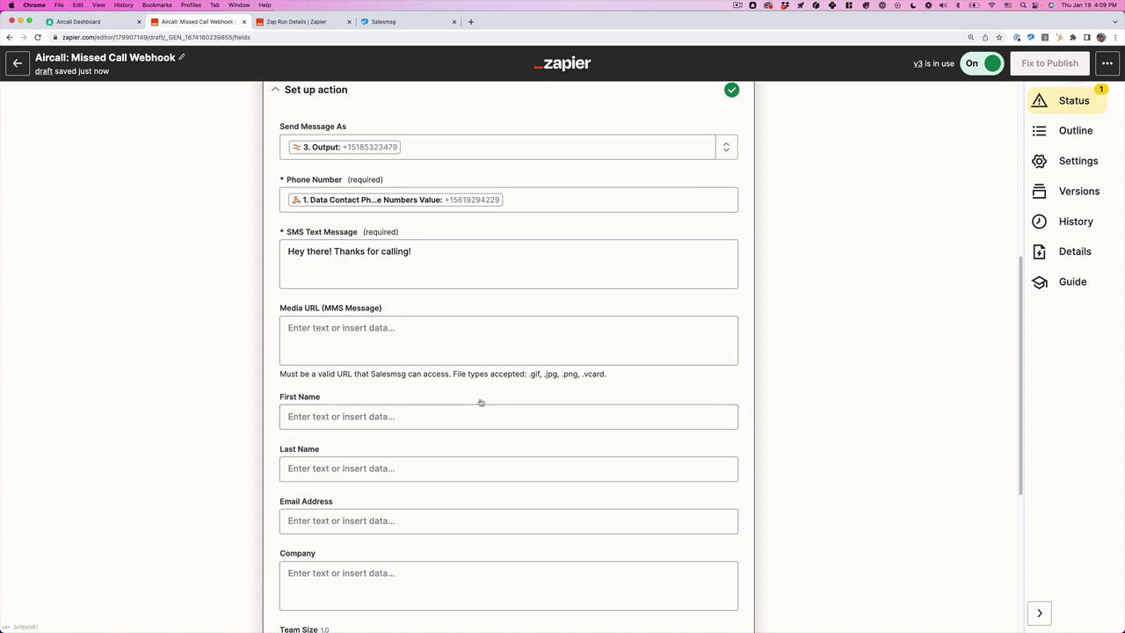
pyautogui.scroll(-4, 439, 400)
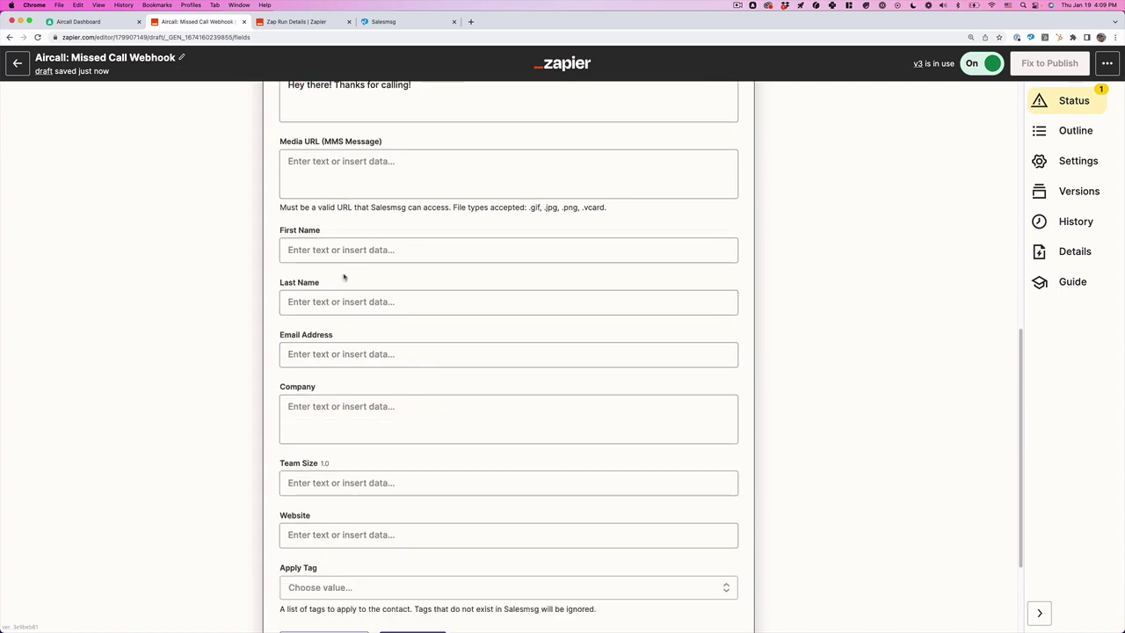
pyautogui.scroll(-2, 516, 408)
pyautogui.scroll(-1, 520, 410)
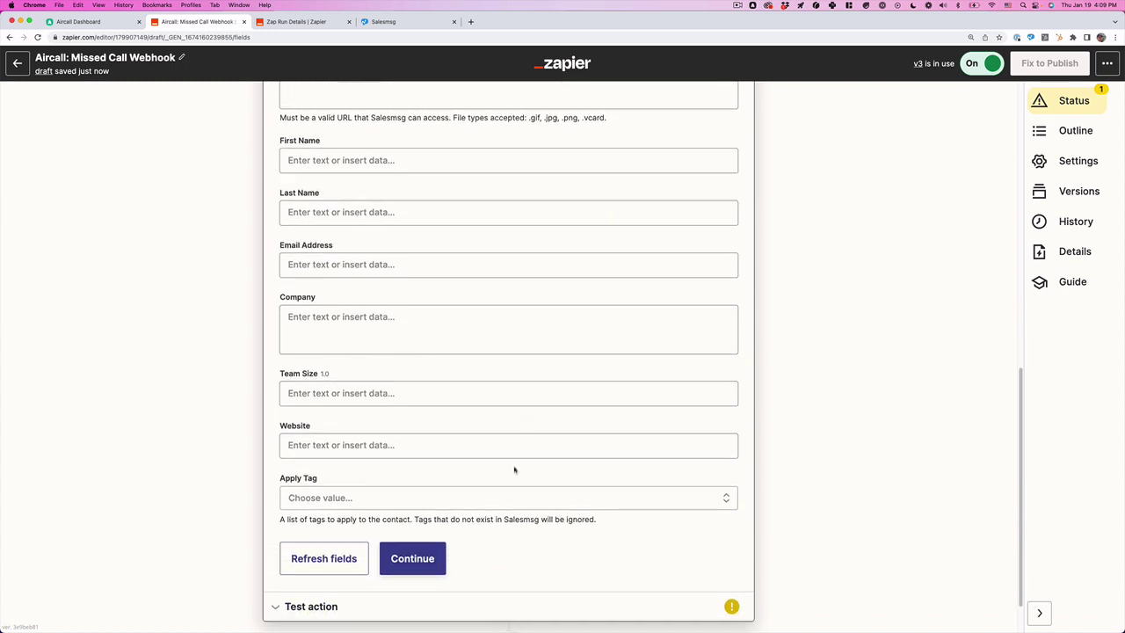
# Apply the 'test' tag to the contact
pyautogui.click(526, 491)
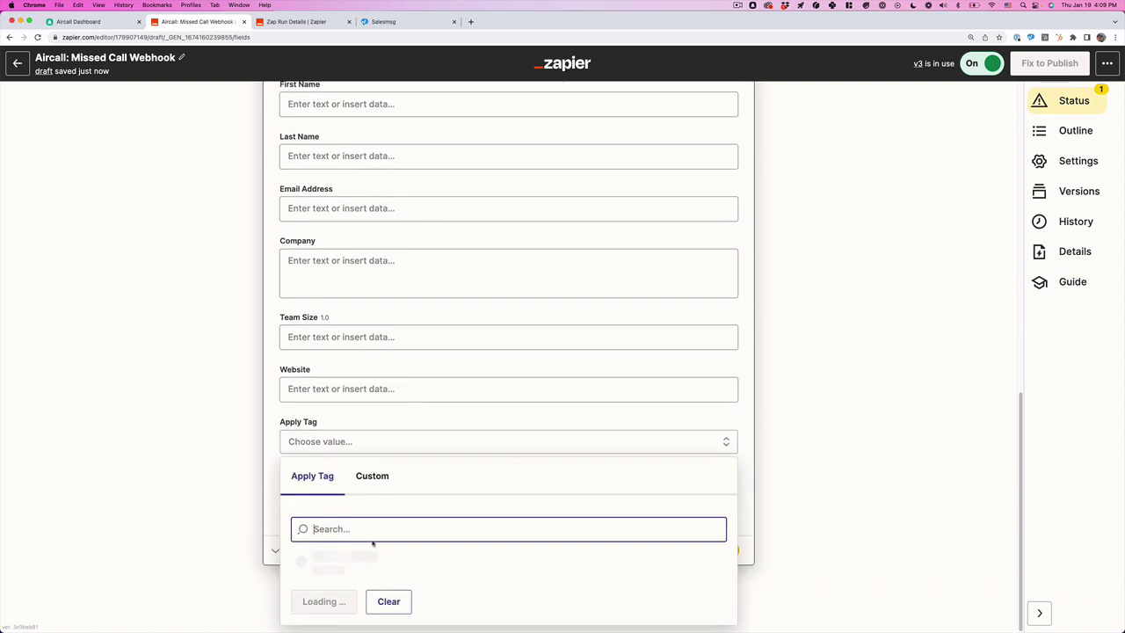
pyautogui.write('test')
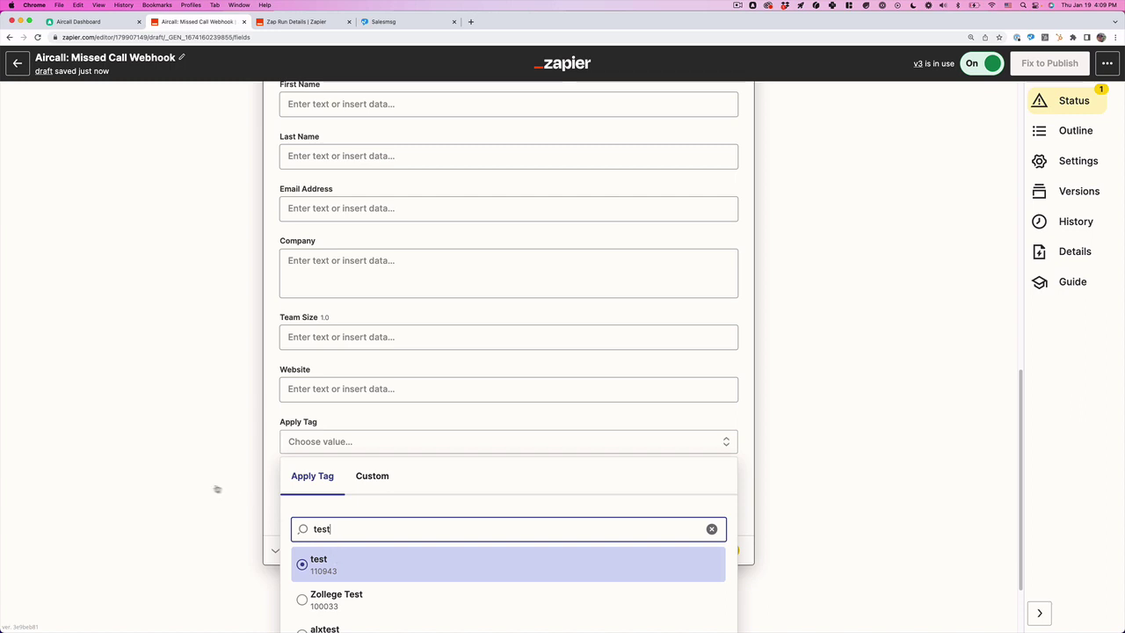
pyautogui.press('Return')
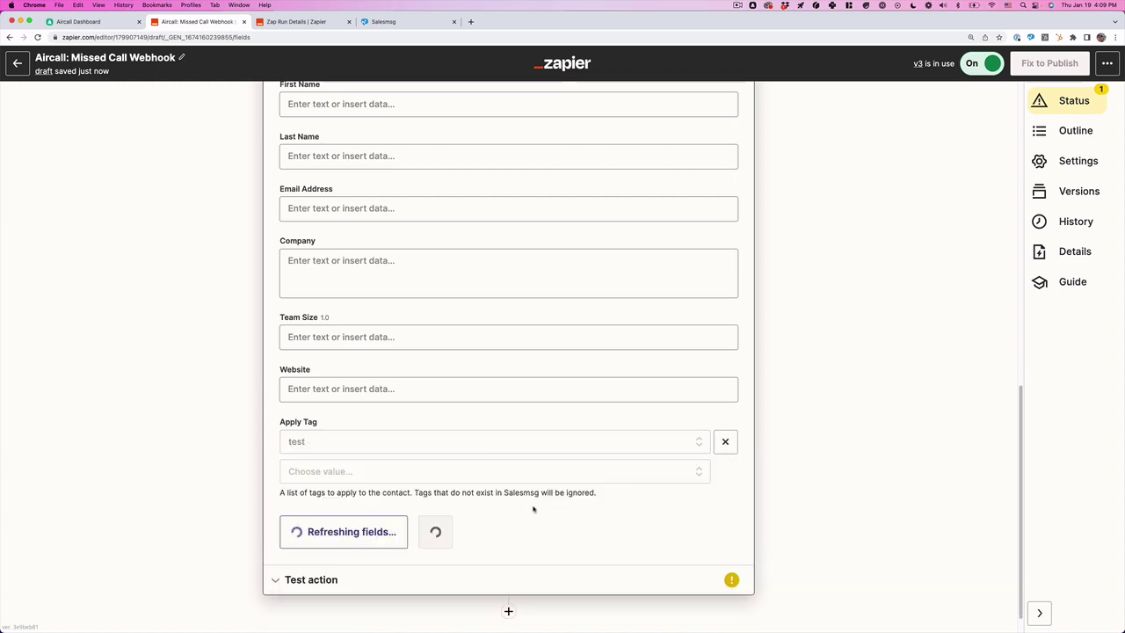
# Skip the Salesmsg text step's test, then publish the Missed Call Webhook zap's new version
pyautogui.click(413, 532)
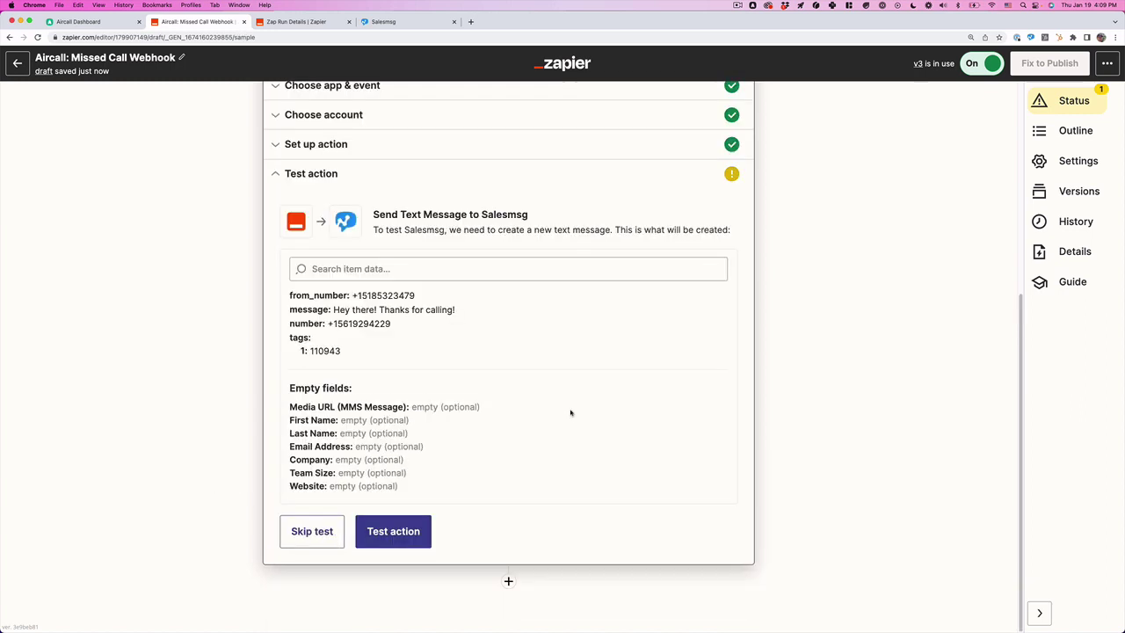
pyautogui.click(301, 535)
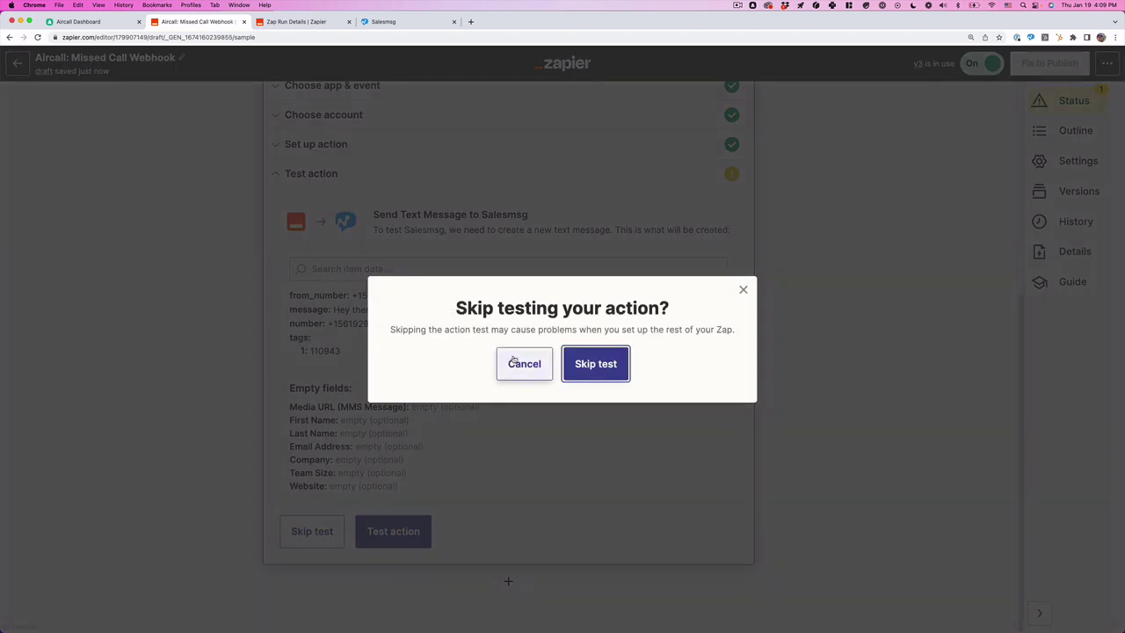
pyautogui.click(597, 363)
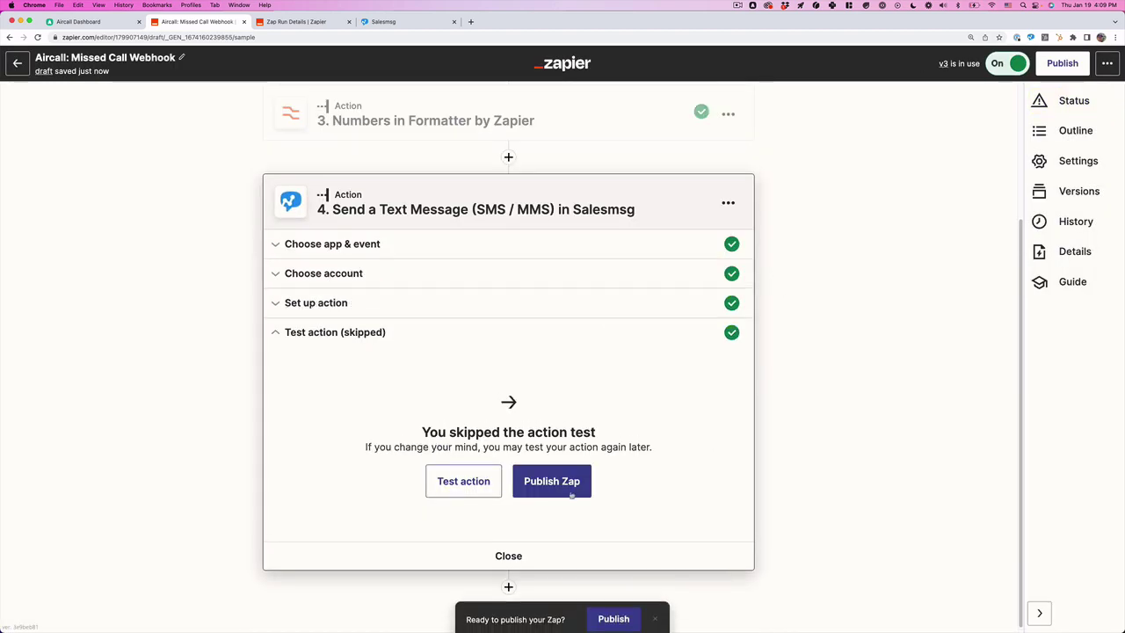
pyautogui.click(570, 483)
pyautogui.click(589, 394)
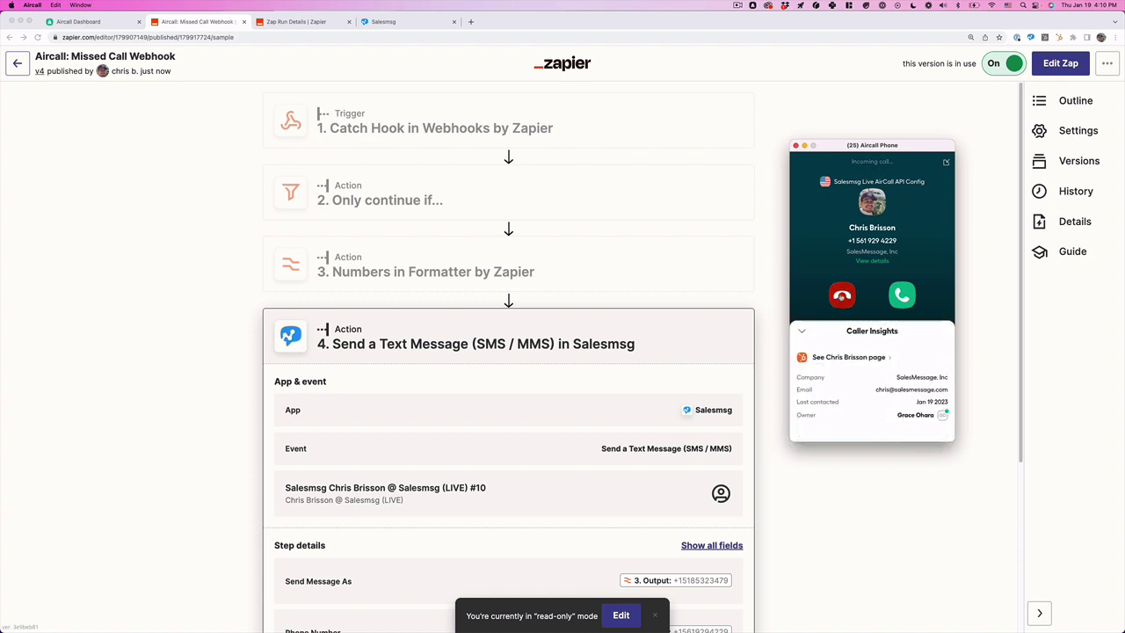
# Decline the incoming Aircall test call and view the caller's thread in Salesmsg's Outbound conversations
pyautogui.click(840, 294)
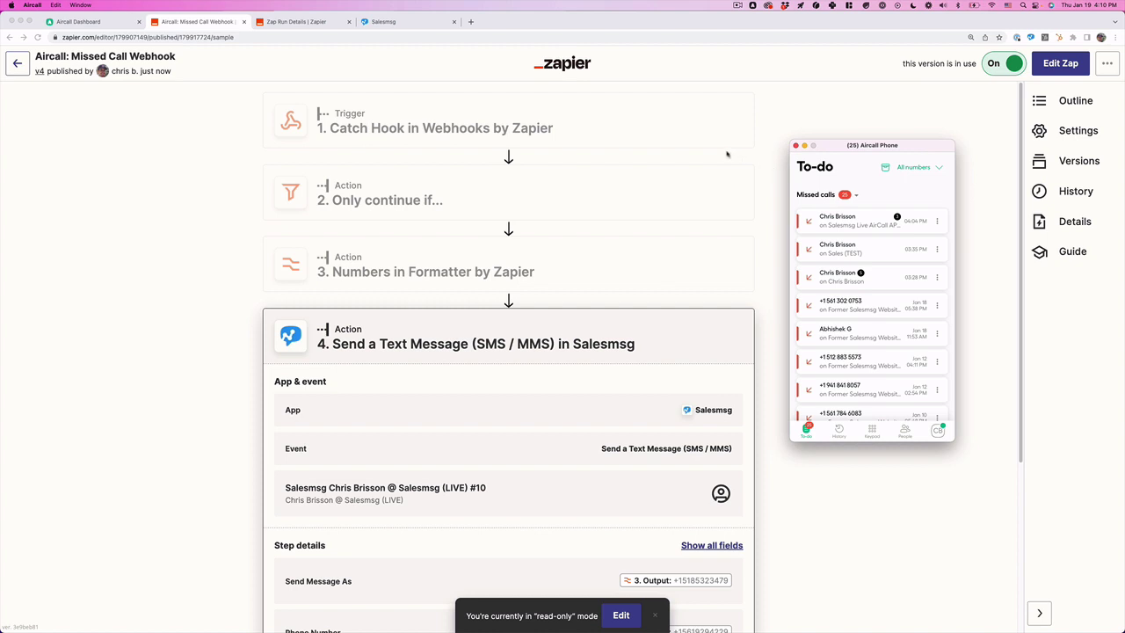
pyautogui.click(652, 66)
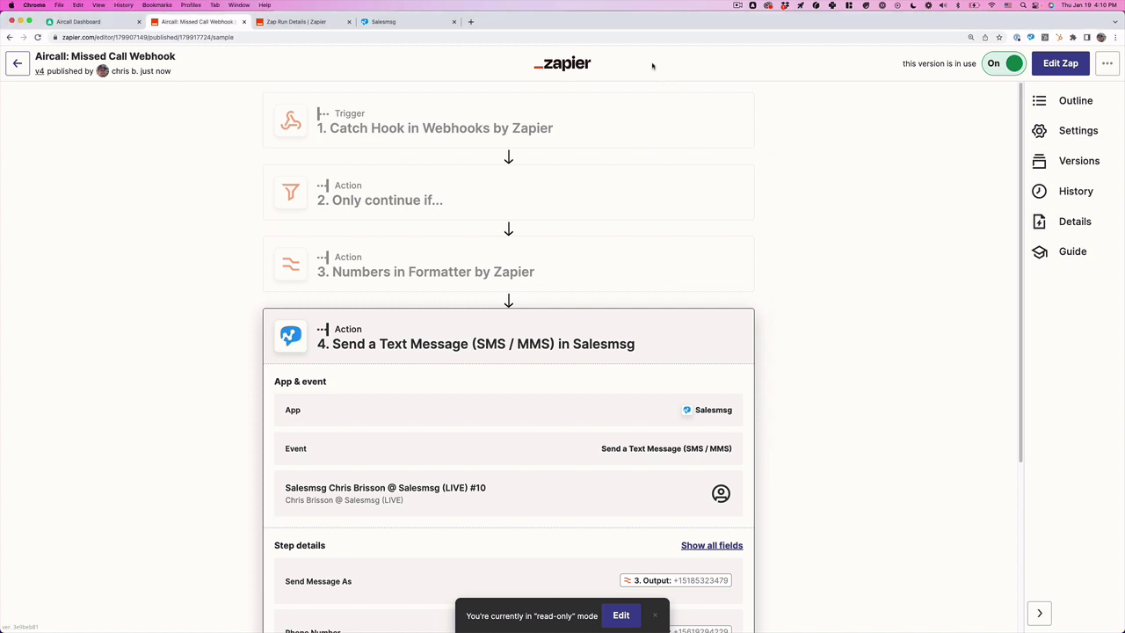
pyautogui.click(564, 128)
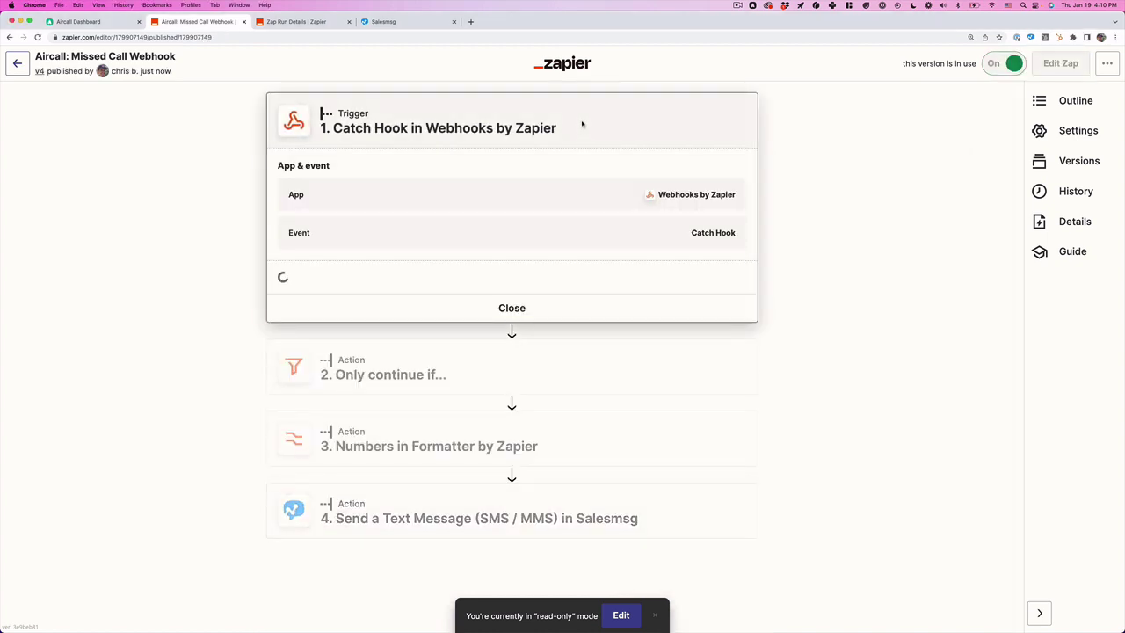
pyautogui.click(402, 24)
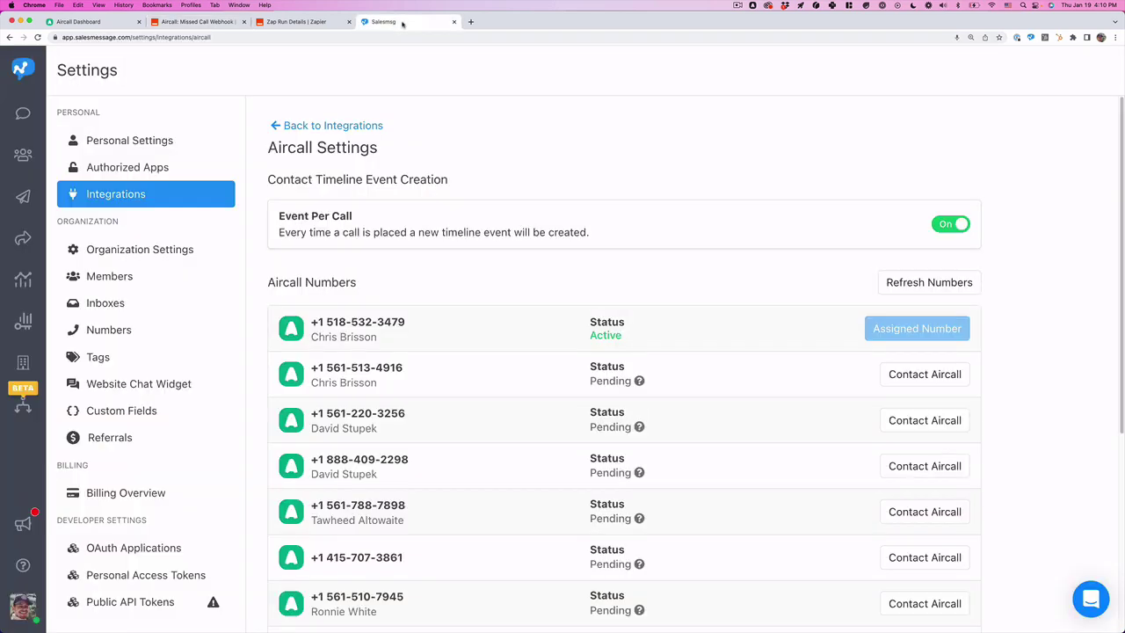
pyautogui.click(25, 113)
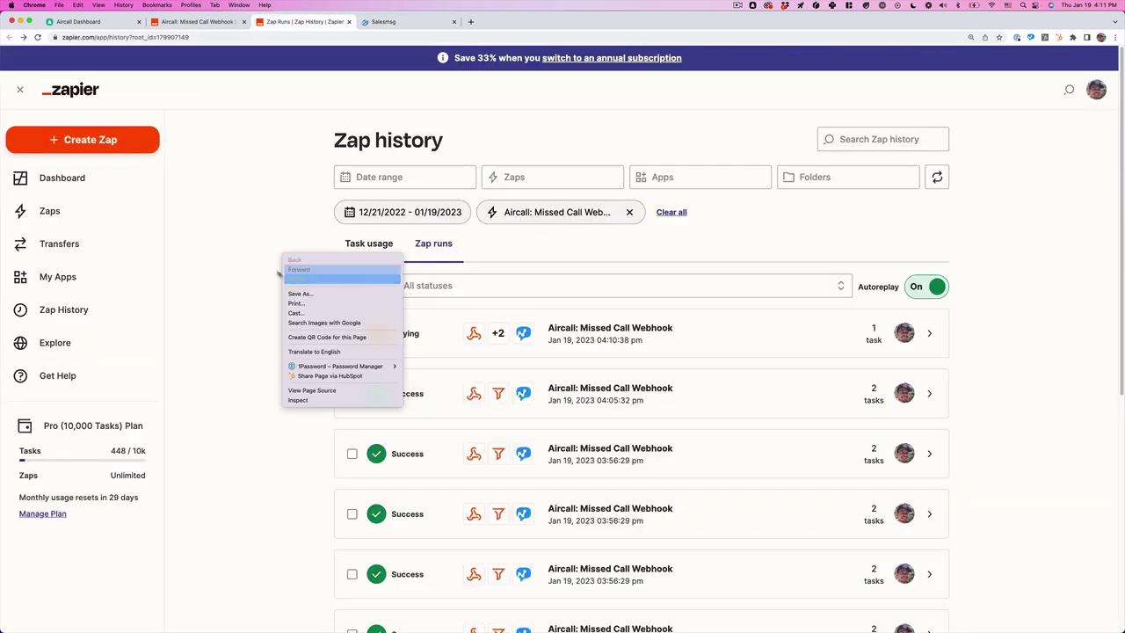
# Reload the Zap history page to list the latest run
pyautogui.click(250, 267)
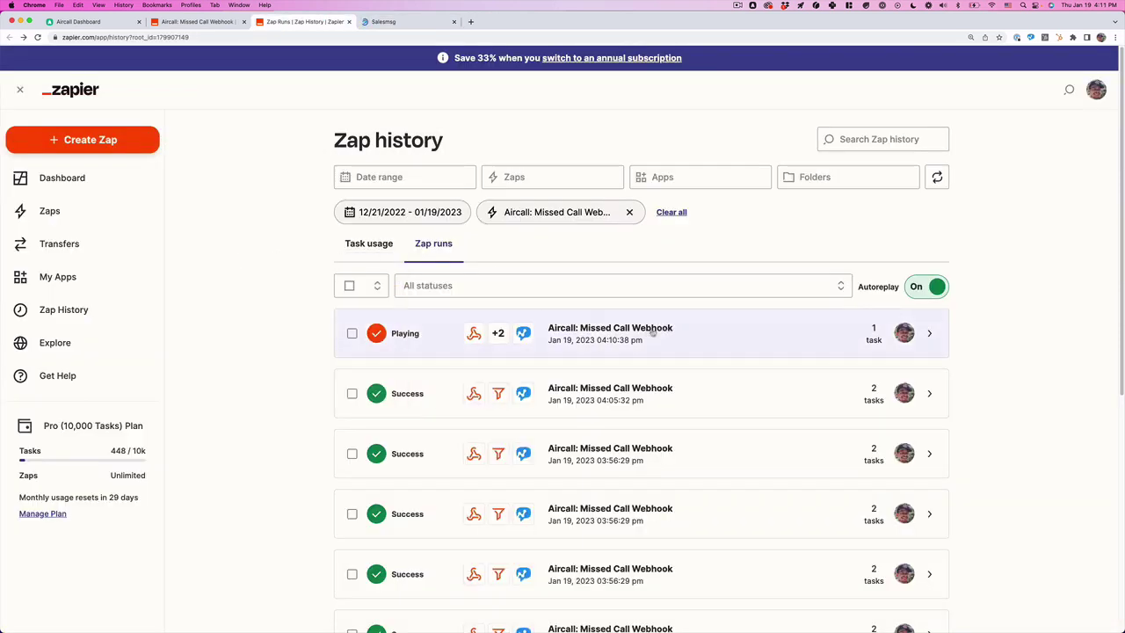
pyautogui.rightClick(280, 280)
pyautogui.click(294, 303)
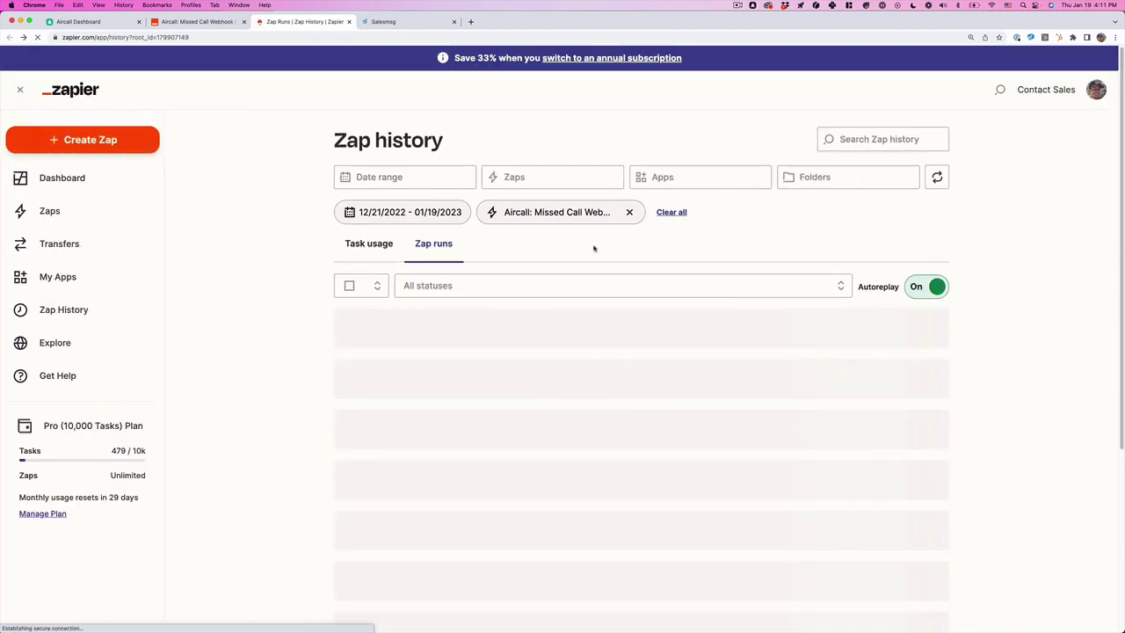
# Open the newest run and check step 4 sent "Hey there! Thanks for calling!" via Salesmsg
pyautogui.click(587, 327)
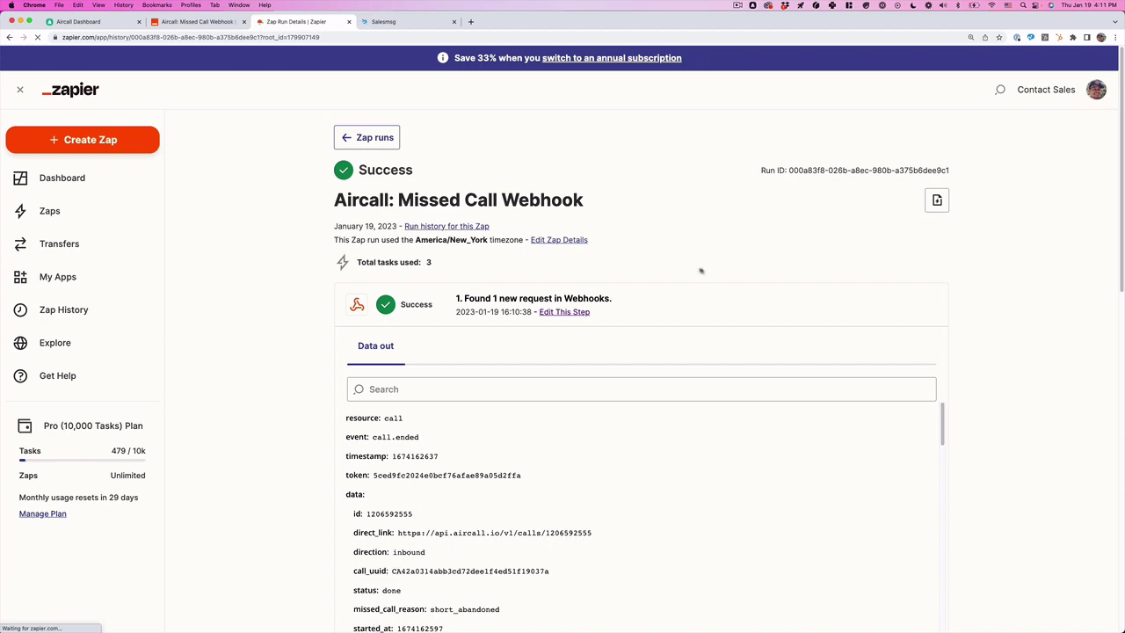
pyautogui.scroll(-2, 704, 271)
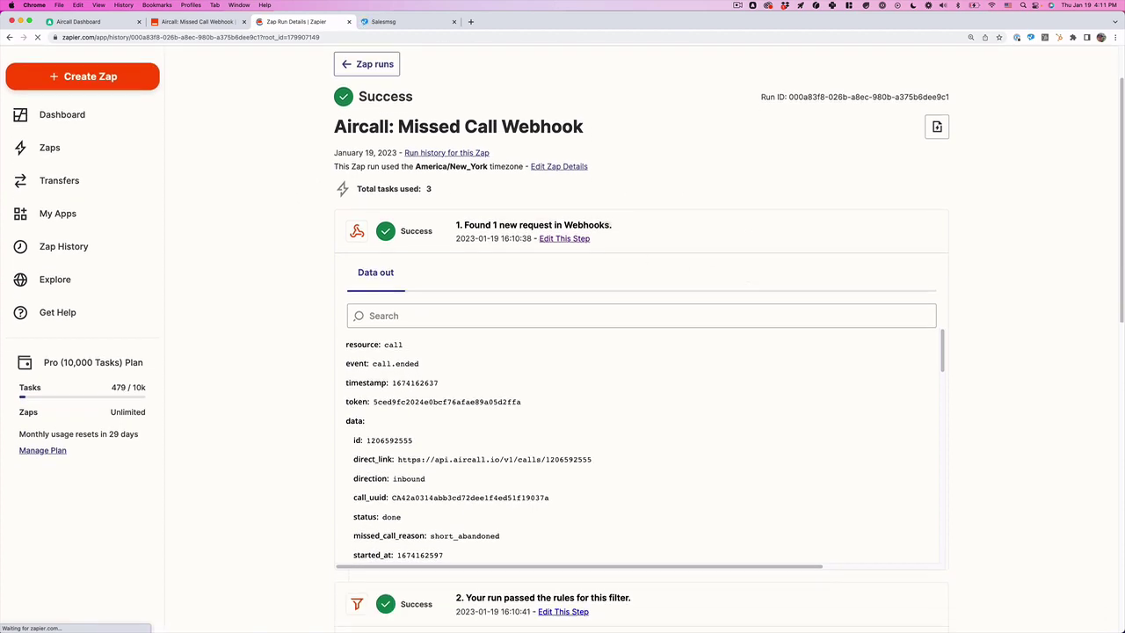
pyautogui.scroll(-5, 629, 296)
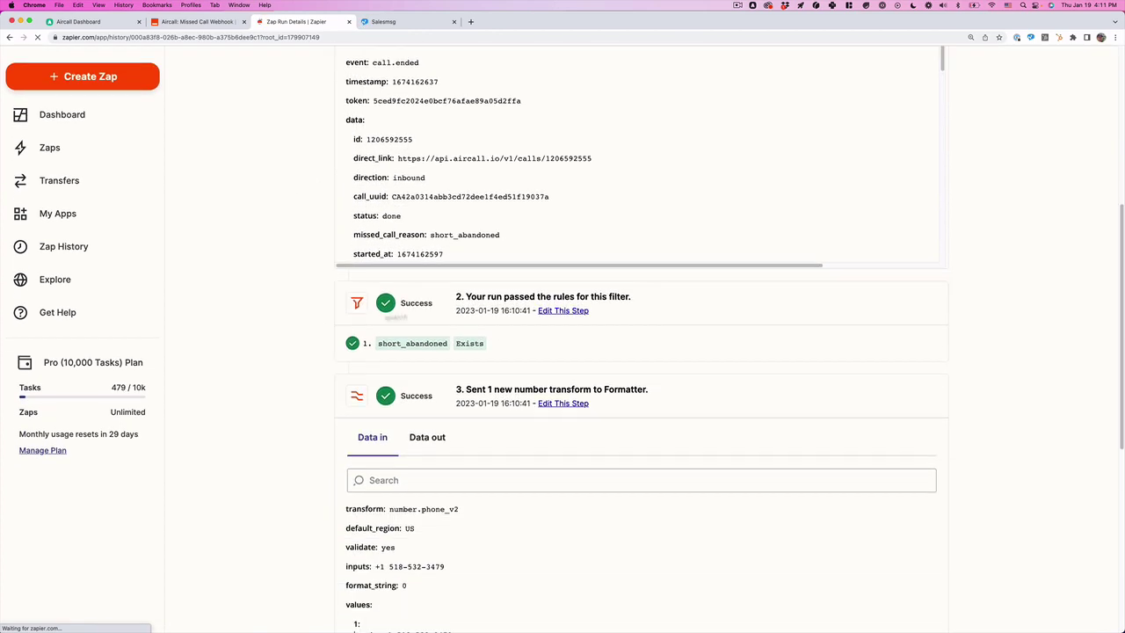
pyautogui.scroll(-3, 665, 295)
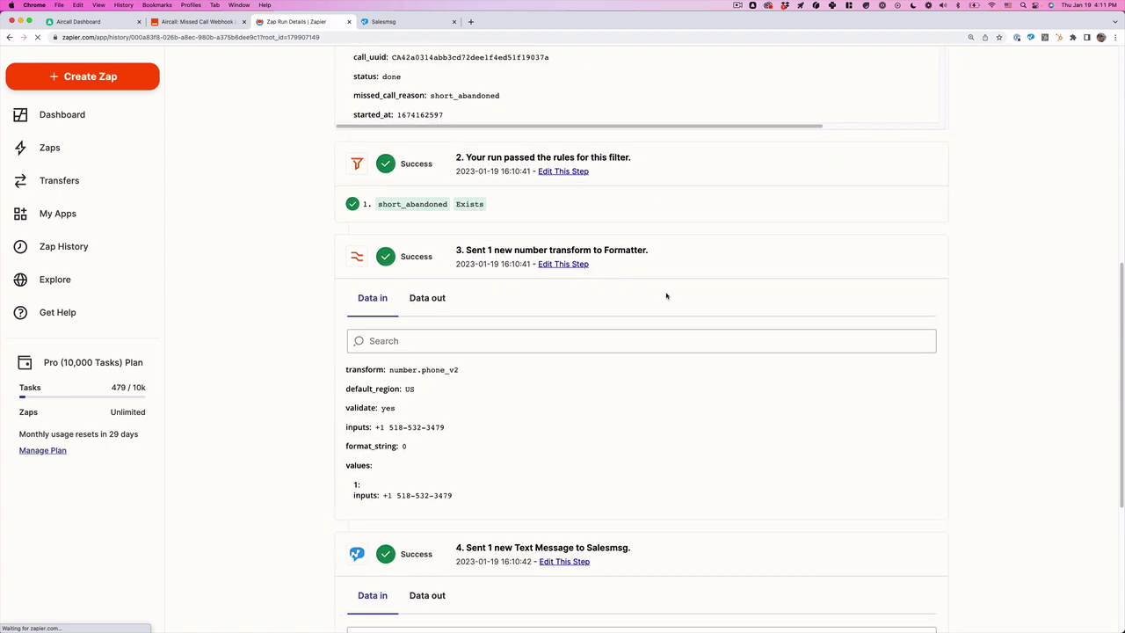
pyautogui.scroll(-4, 627, 353)
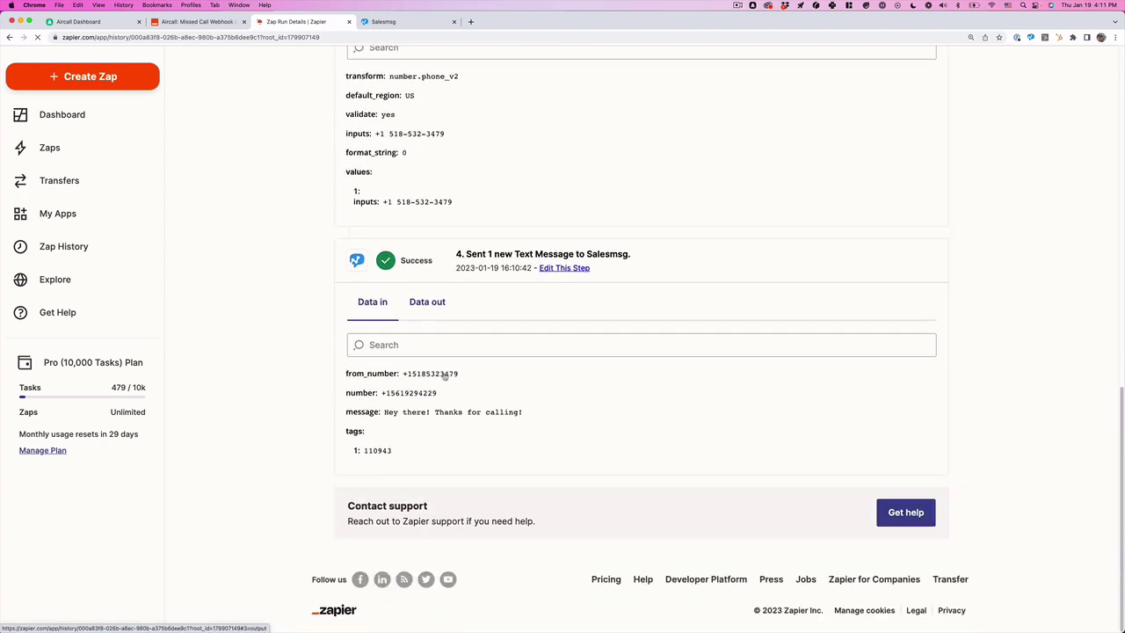
pyautogui.moveTo(384, 413); pyautogui.dragTo(557, 409)
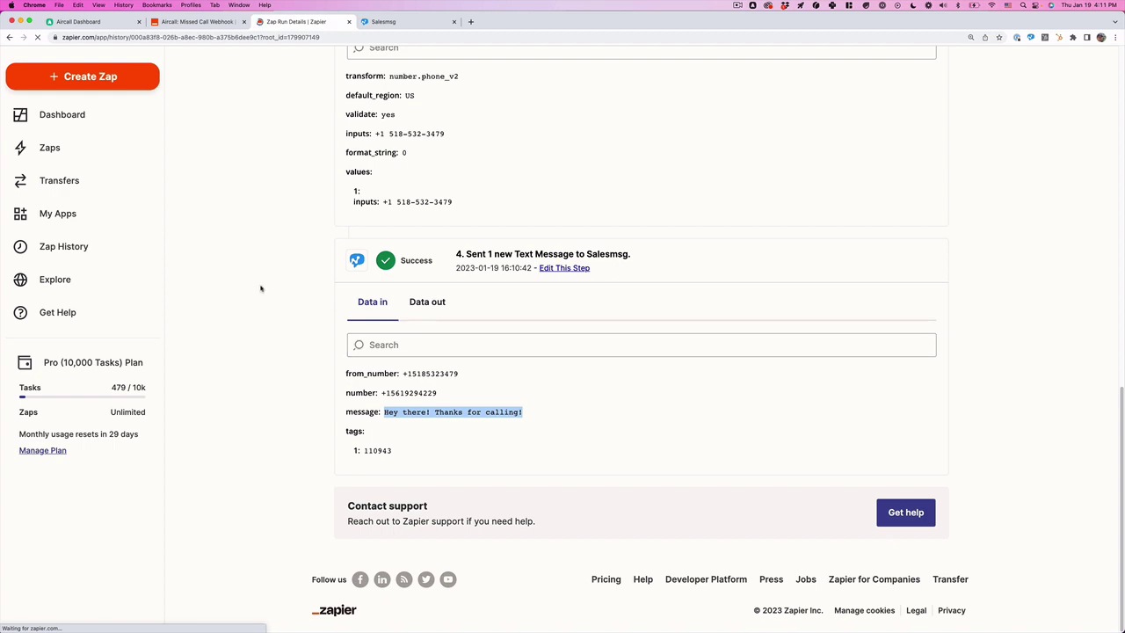
pyautogui.click(273, 237)
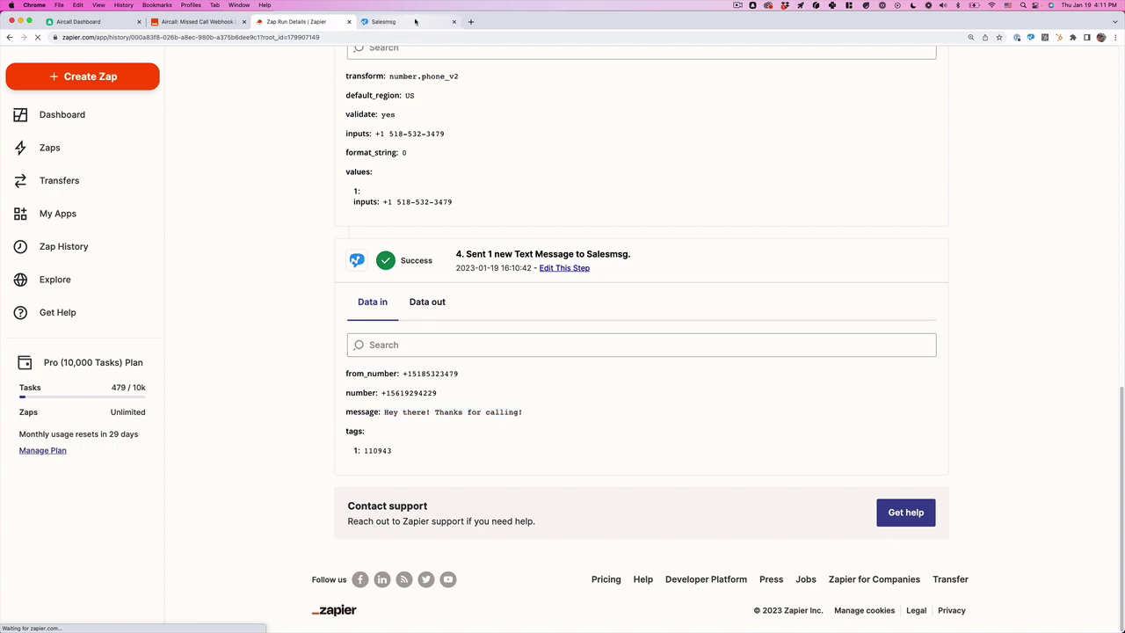
# Confirm "Hey there! Thanks for calling!" arrived in the Salesmsg conversation, then return to the zap editor
pyautogui.click(416, 21)
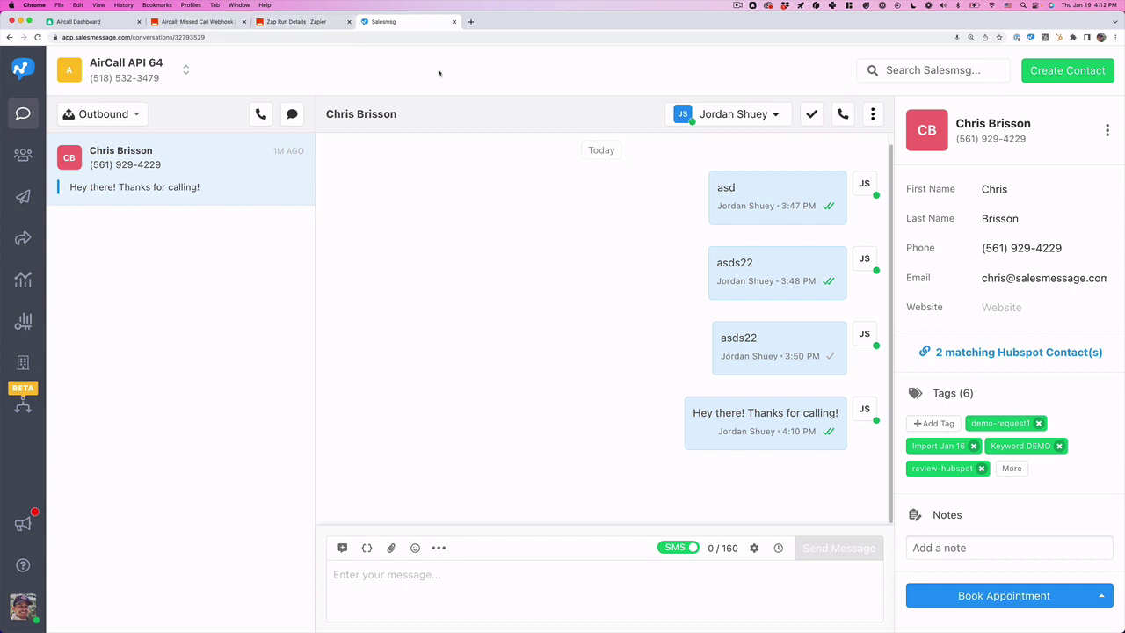
pyautogui.click(216, 24)
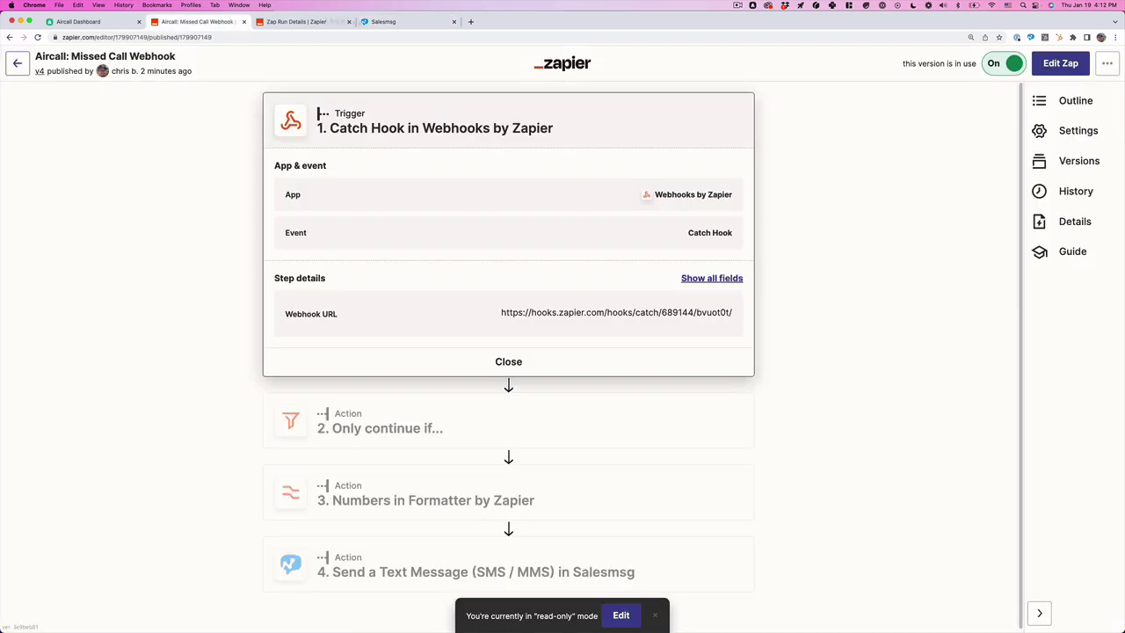